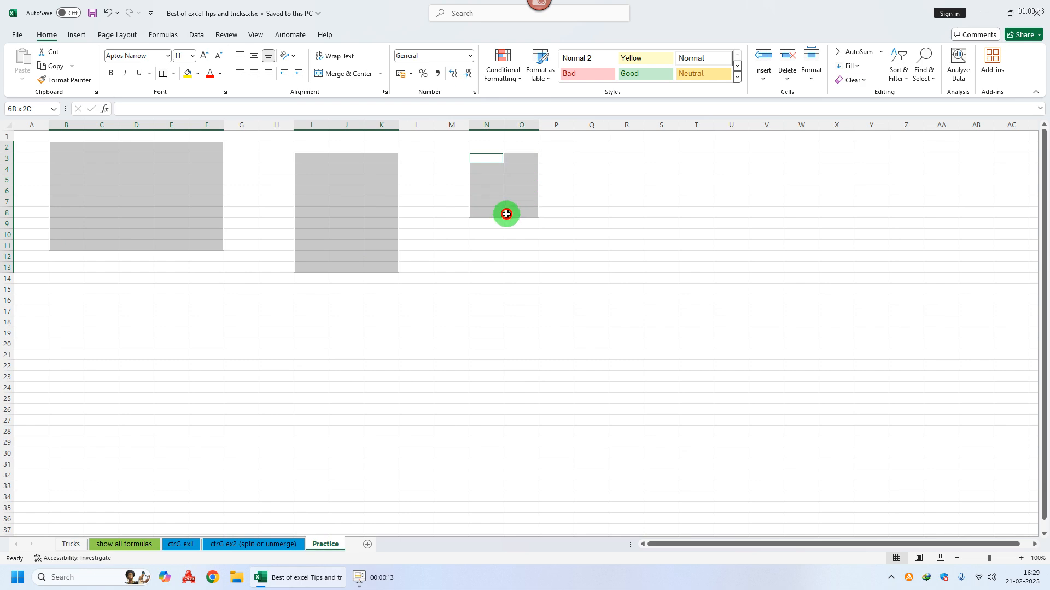
# - Add R6:T12 to the selected ranges and fill every selected cell with "hello" at once
pyautogui.moveTo(624, 191); pyautogui.dragTo(690, 262)
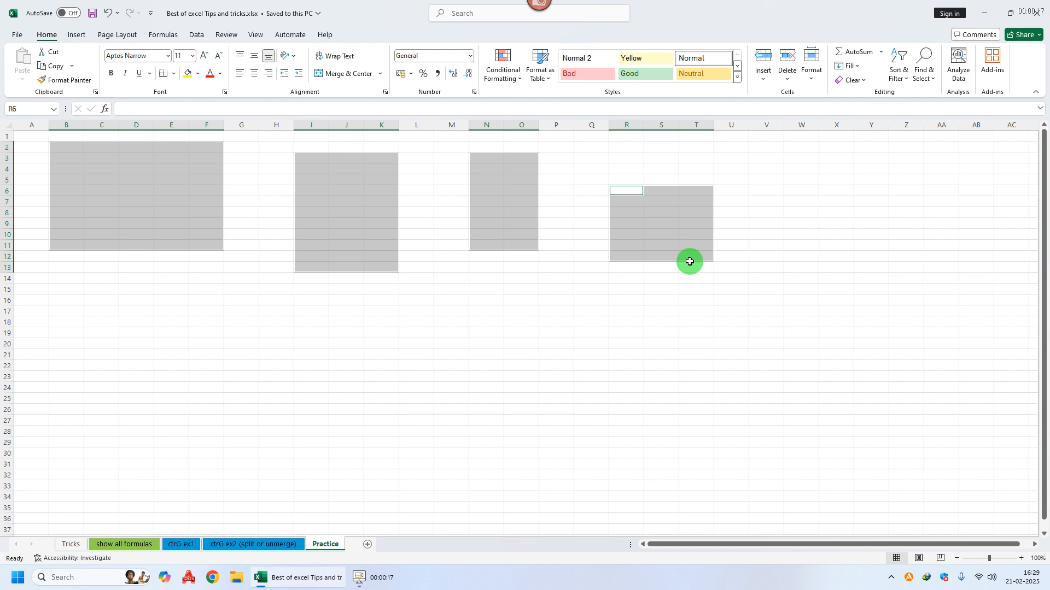
pyautogui.write('hello')
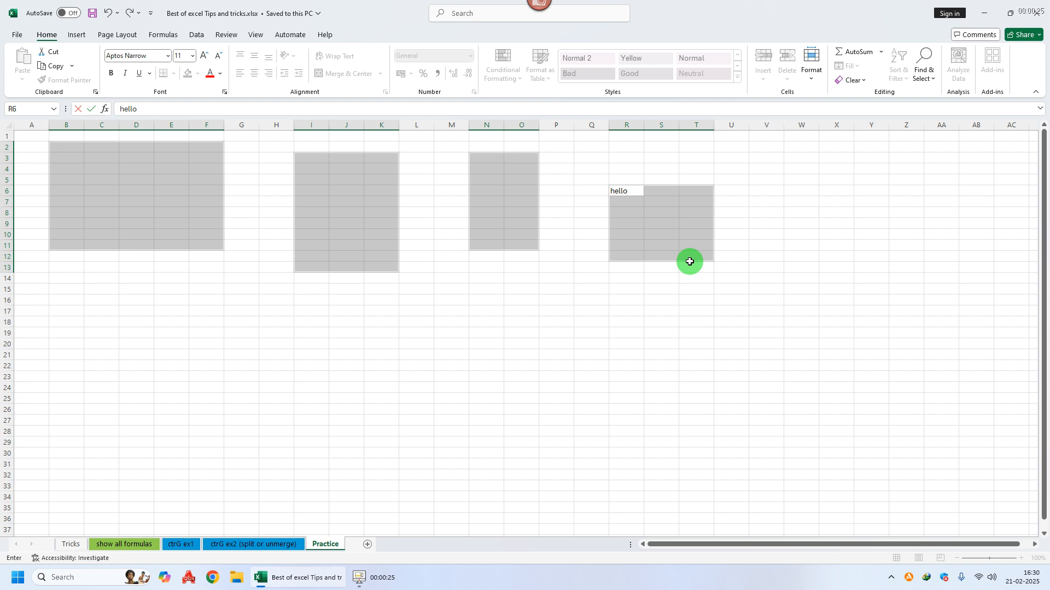
pyautogui.hotkey('ctrl', 'Return')
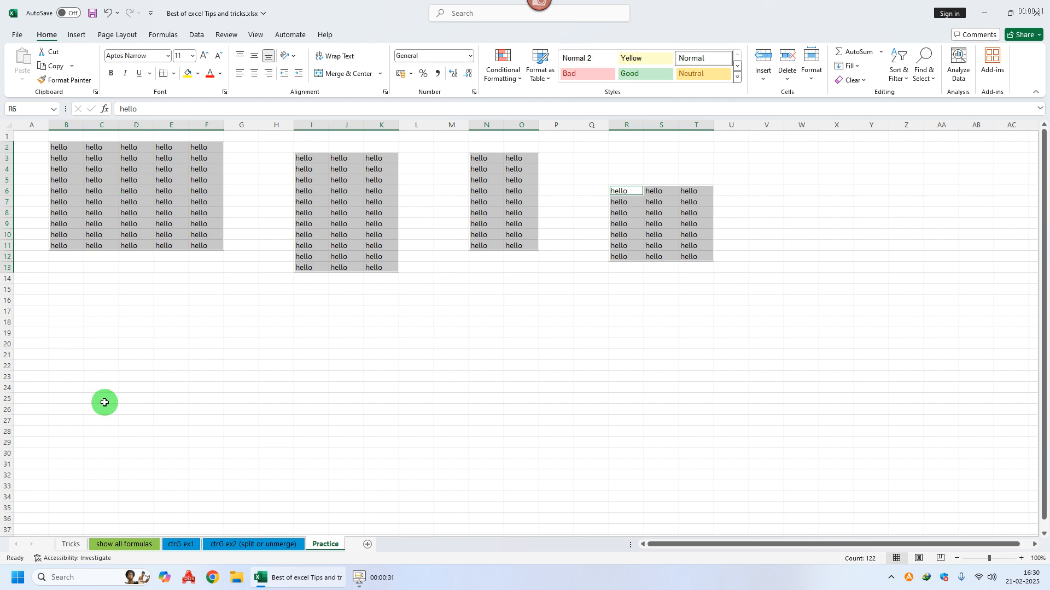
# - Check the "hide 0s" entry on the Tricks sheet and clear all contents from the Practice sheet
pyautogui.click(70, 545)
pyautogui.click(89, 190)
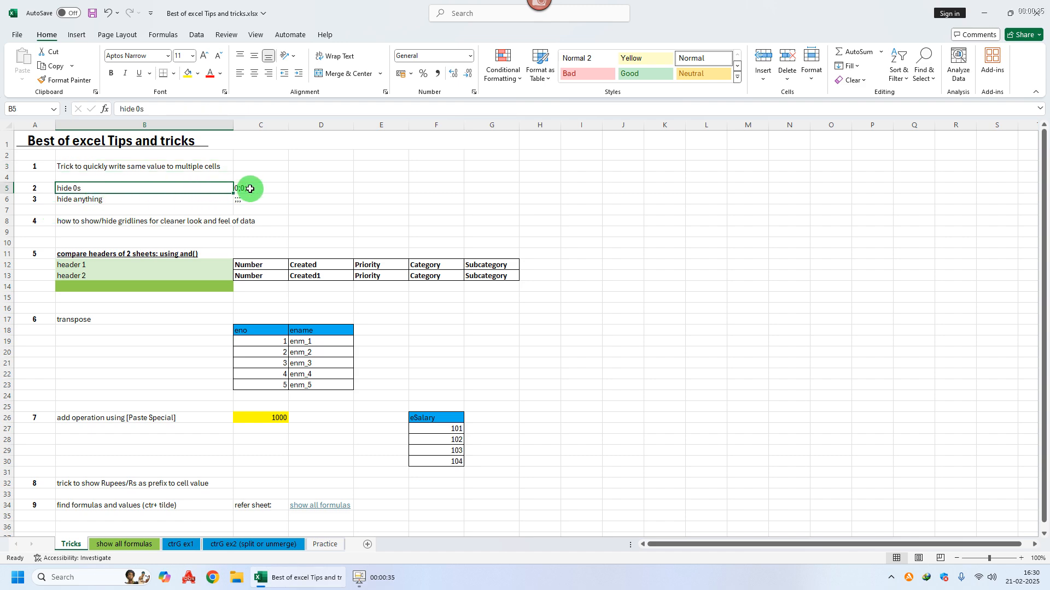
pyautogui.click(325, 544)
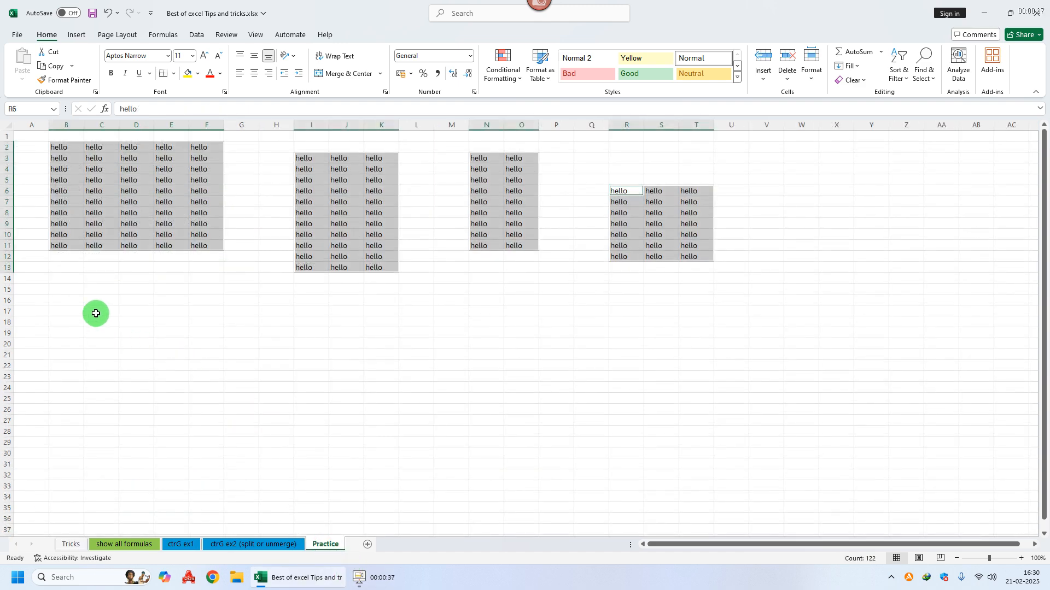
pyautogui.click(7, 125)
pyautogui.press('Delete')
pyautogui.click(196, 343)
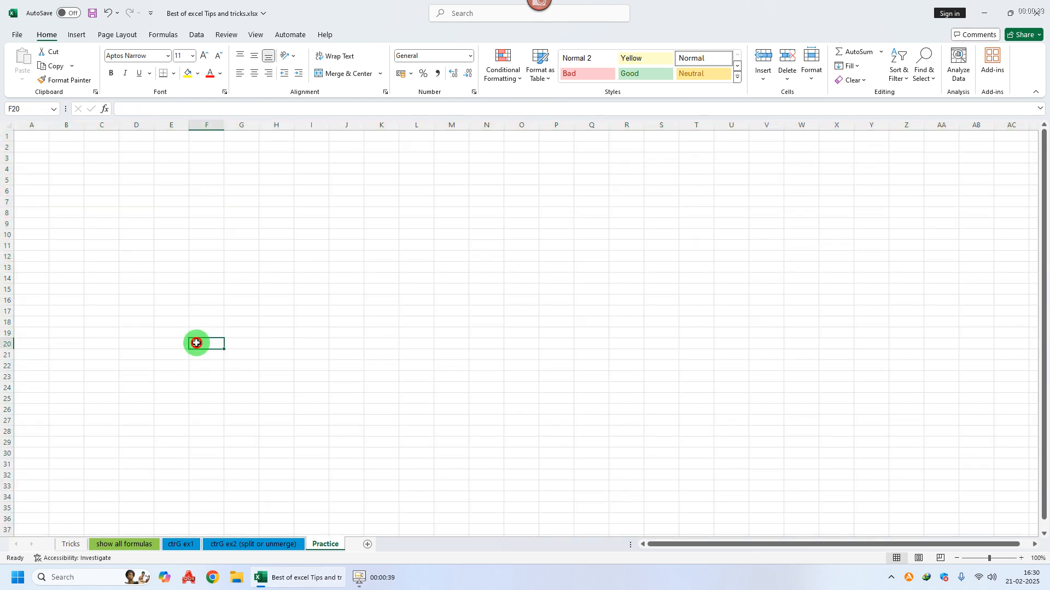
# - Fill the range B3:F13 with 0 in a single entry
pyautogui.moveTo(72, 159); pyautogui.dragTo(220, 265)
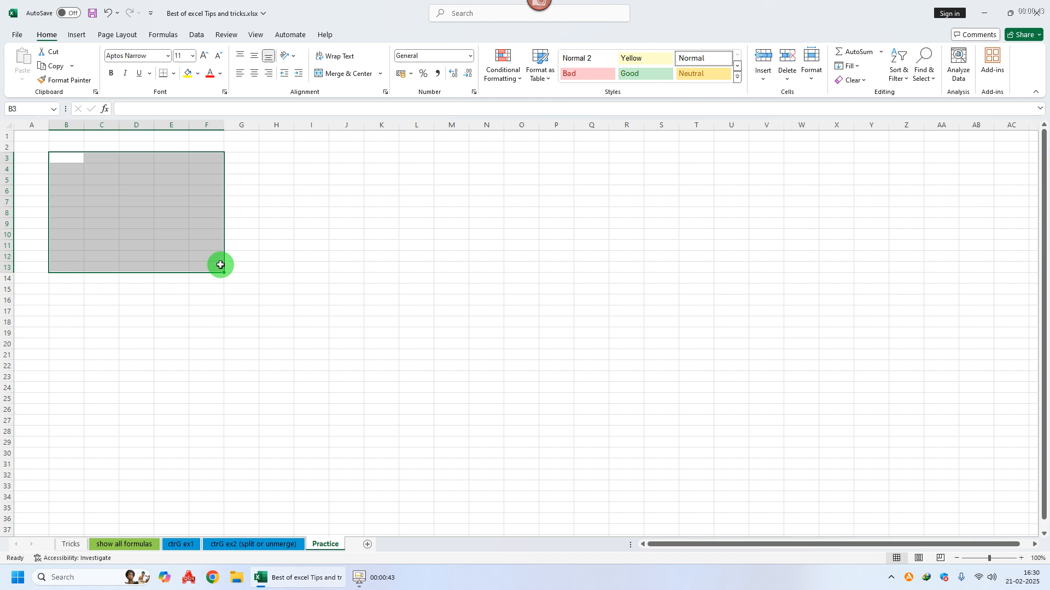
pyautogui.write('0')
pyautogui.hotkey('ctrl', 'Return')
# - Enter 2 in cell C5, 5 in D9 and 10 in E6 among the zeros
pyautogui.click(98, 180)
pyautogui.press('Right')
pyautogui.press('Down')
pyautogui.press('Down')
pyautogui.press('Down')
pyautogui.press('Down')
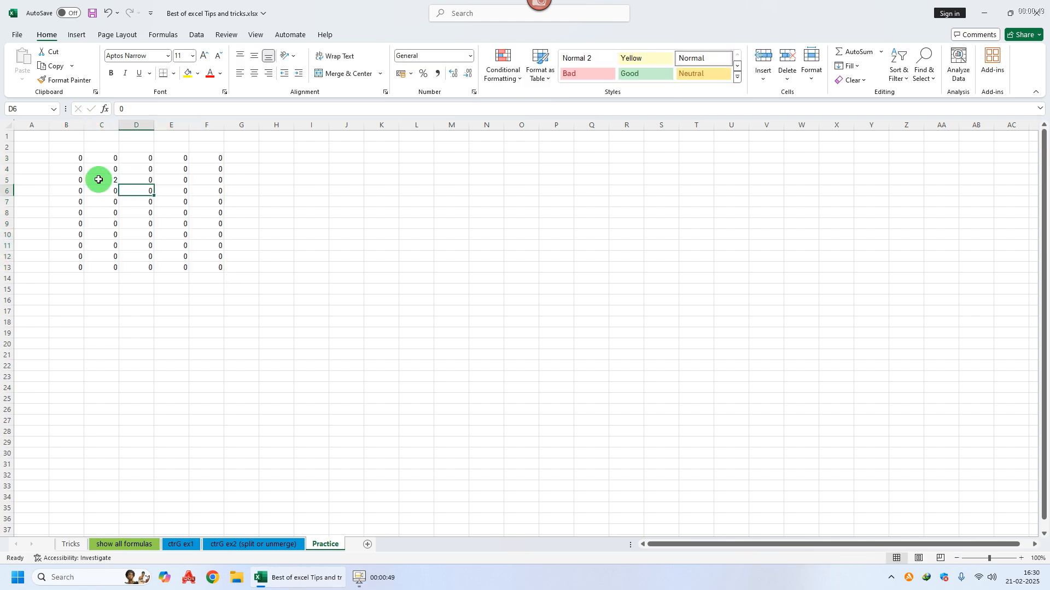
pyautogui.write('5')
pyautogui.press('Right')
pyautogui.press('Up')
pyautogui.press('Up')
pyautogui.press('Up')
pyautogui.write('10')
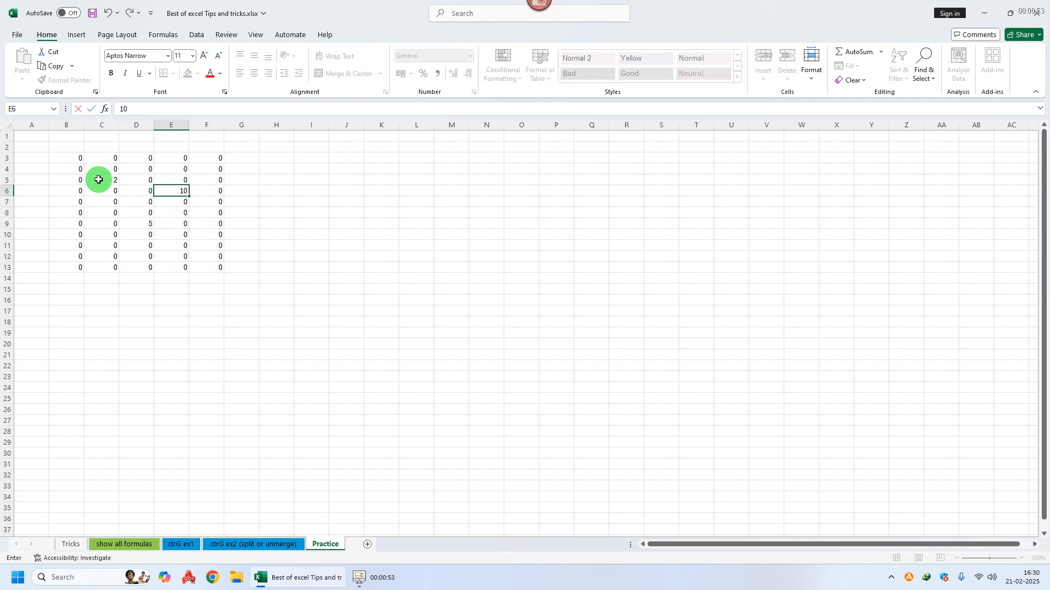
pyautogui.click(343, 245)
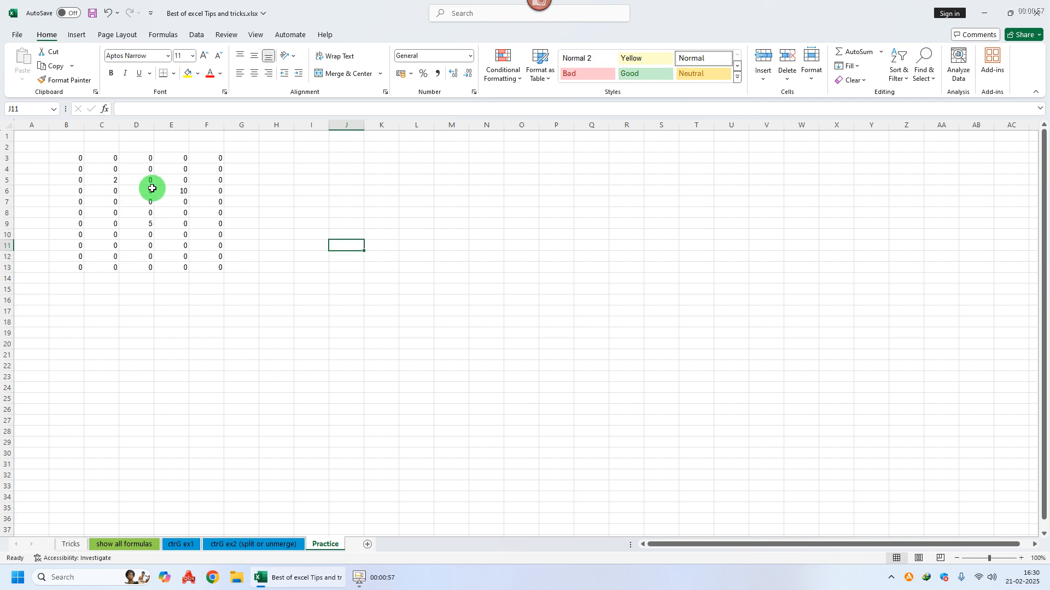
# - Apply the custom number format 0;0; to B3:F13 to hide the zeros
pyautogui.click(68, 157)
pyautogui.moveTo(68, 157); pyautogui.dragTo(203, 268)
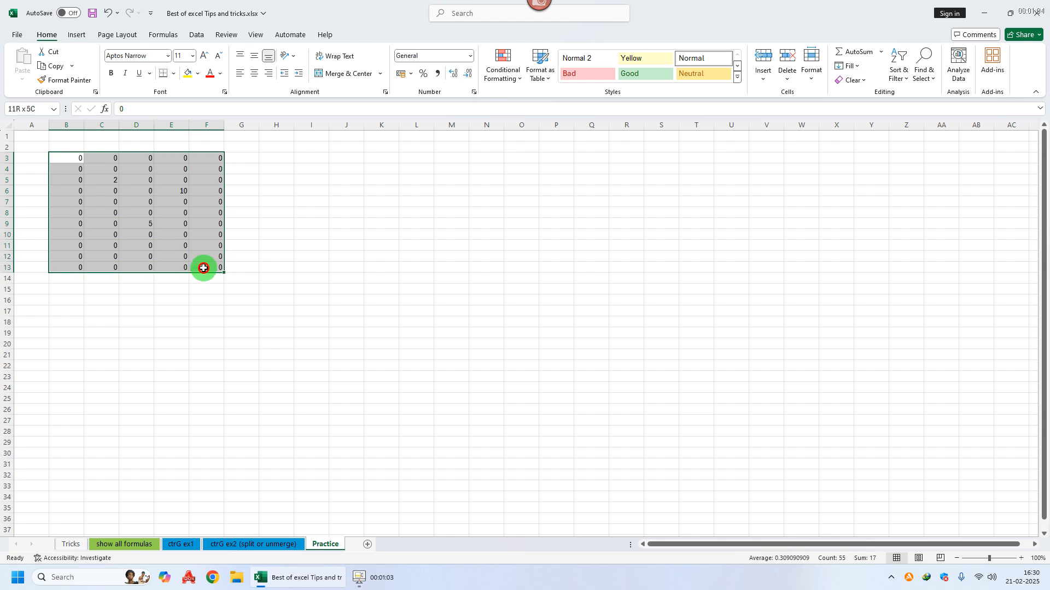
pyautogui.rightClick(133, 224)
pyautogui.click(174, 490)
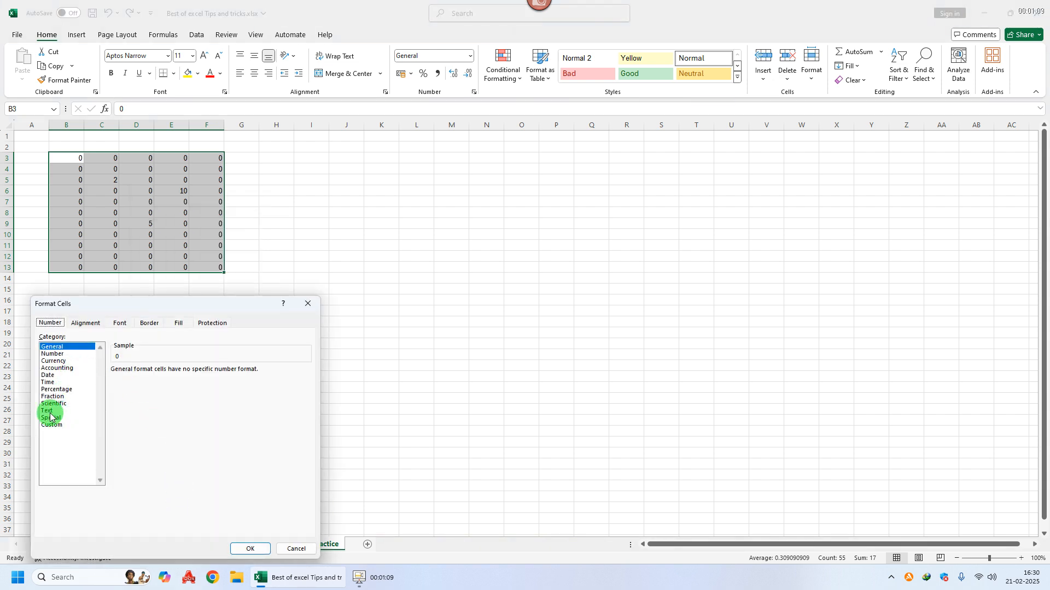
pyautogui.click(51, 424)
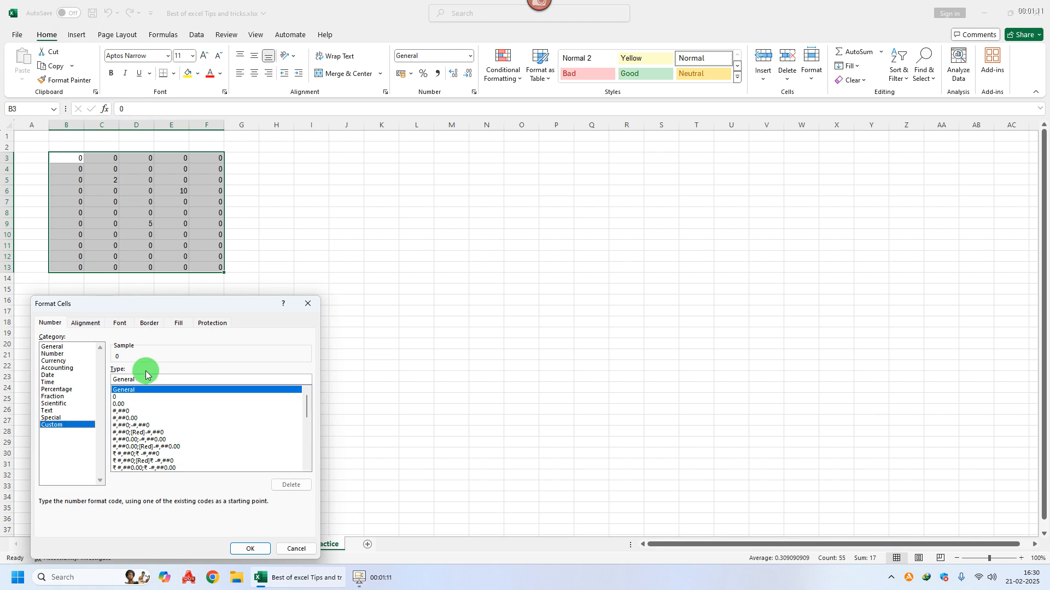
pyautogui.moveTo(142, 379); pyautogui.dragTo(94, 379)
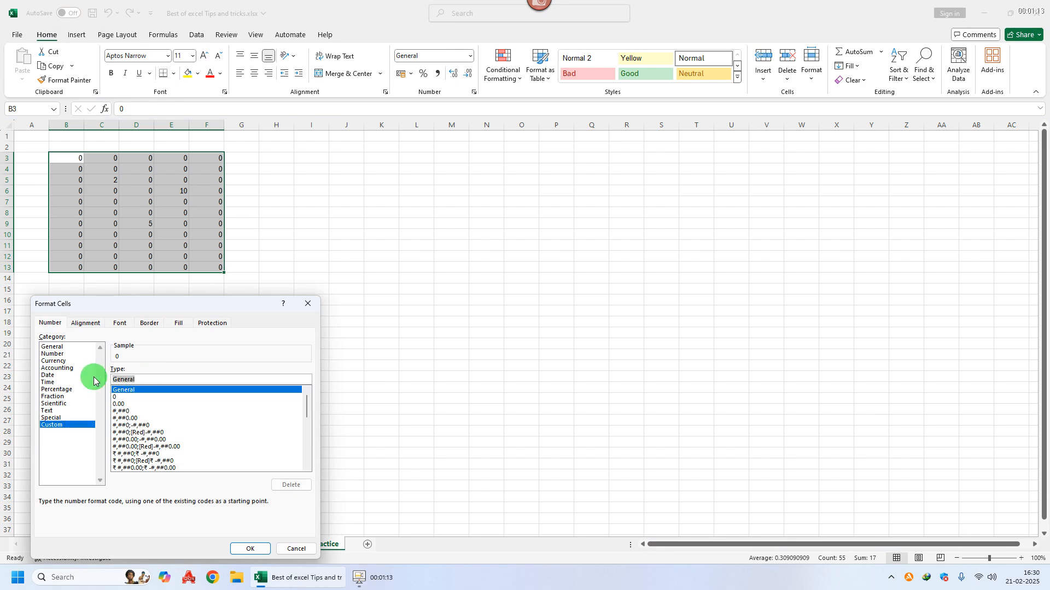
pyautogui.write('0;0;')
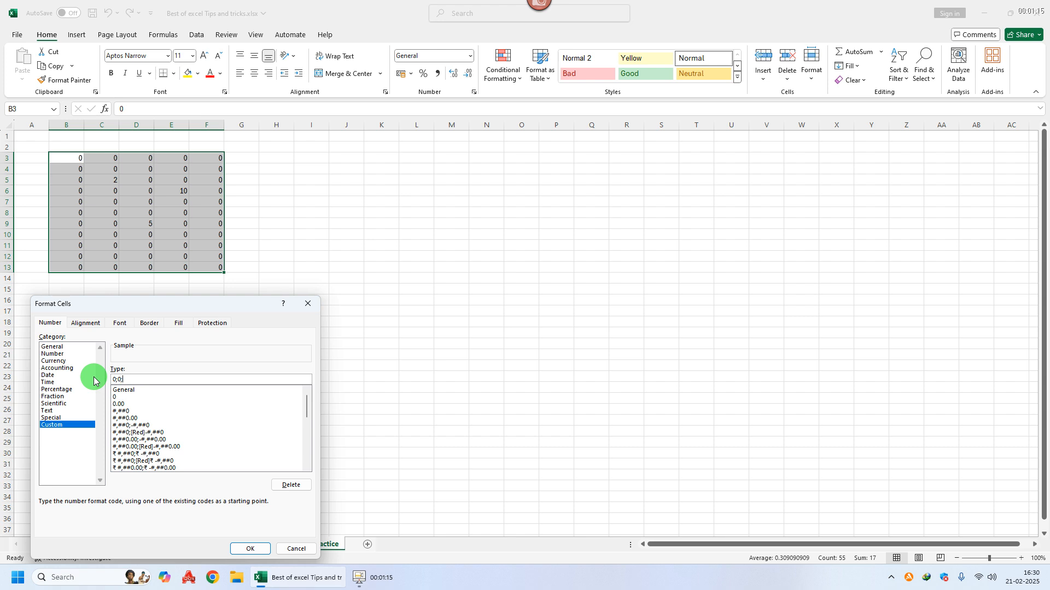
pyautogui.click(250, 549)
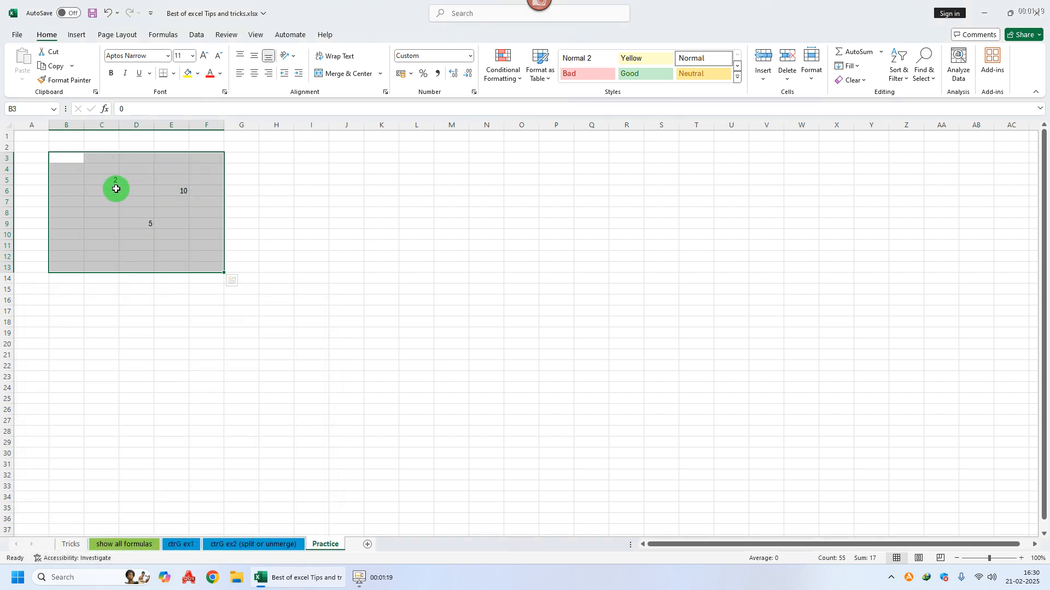
# - Inspect the stored values of cells B3 and C5 and of the surrounding formatted range
pyautogui.click(65, 158)
pyautogui.moveTo(157, 108); pyautogui.dragTo(78, 99)
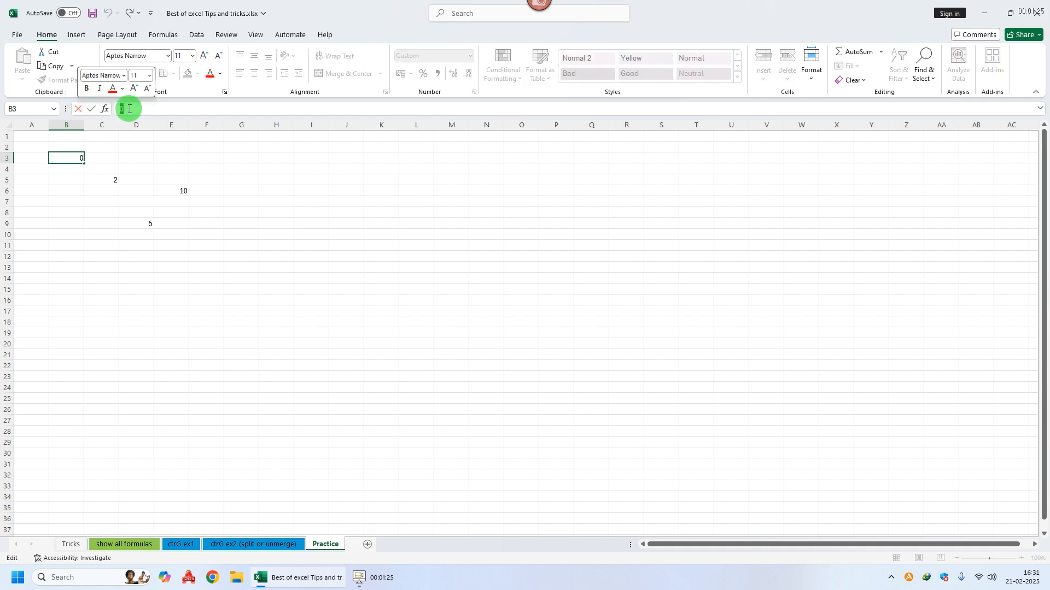
pyautogui.click(104, 181)
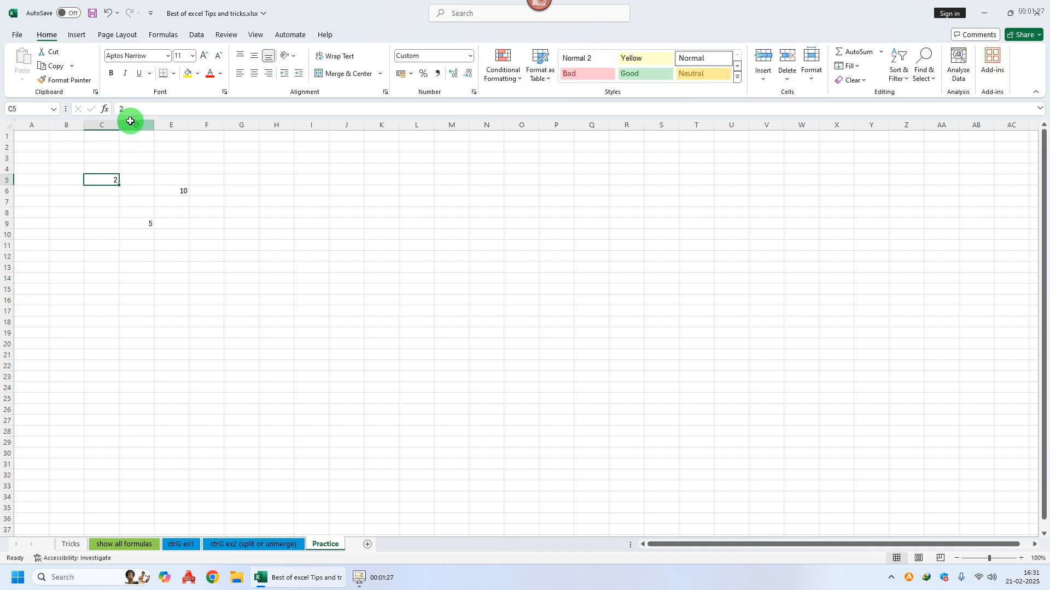
pyautogui.click(73, 167)
pyautogui.moveTo(64, 157); pyautogui.dragTo(192, 238)
pyautogui.click(317, 281)
# - Set the number format of B2:F15 to General to show the zeros again
pyautogui.moveTo(55, 147); pyautogui.dragTo(210, 292)
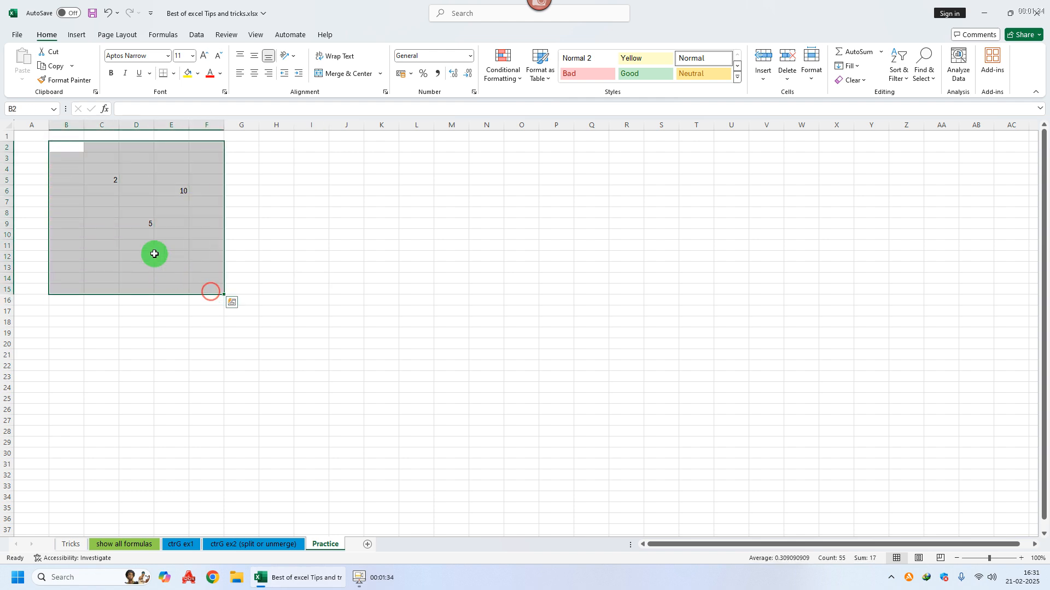
pyautogui.rightClick(108, 238)
pyautogui.click(152, 489)
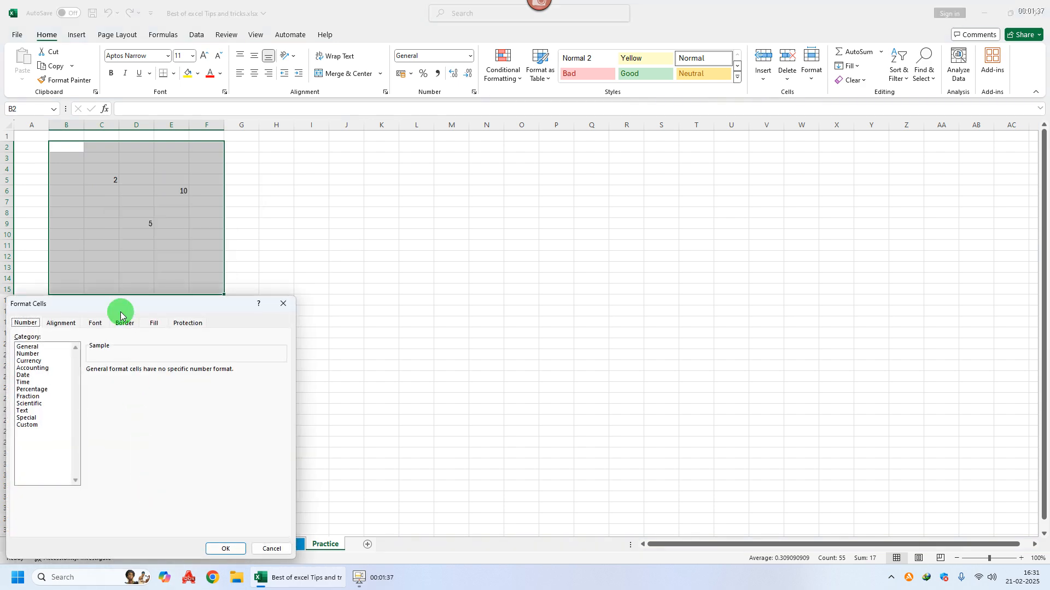
pyautogui.click(27, 425)
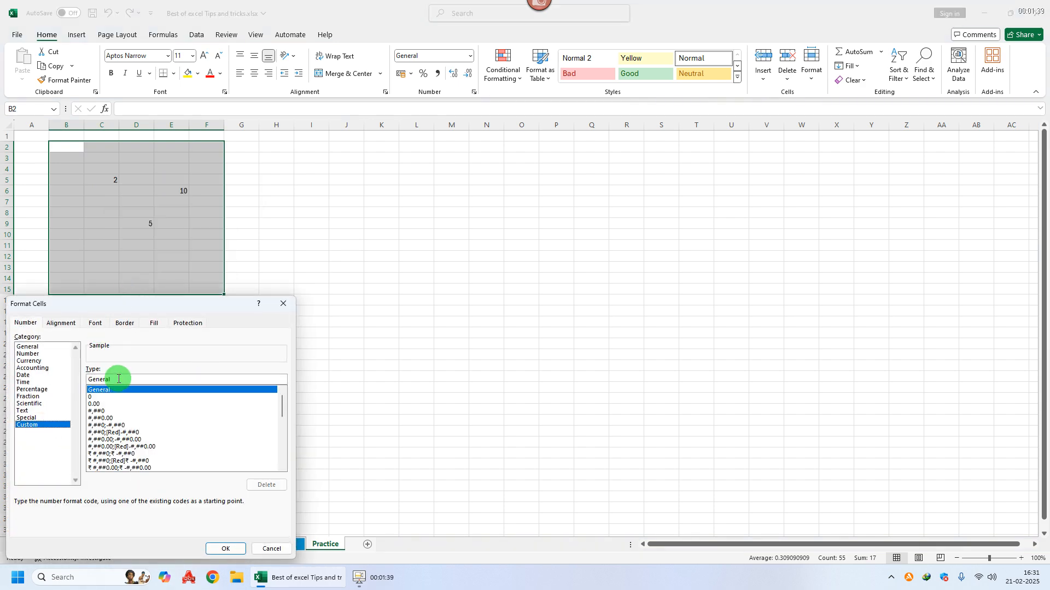
pyautogui.click(226, 548)
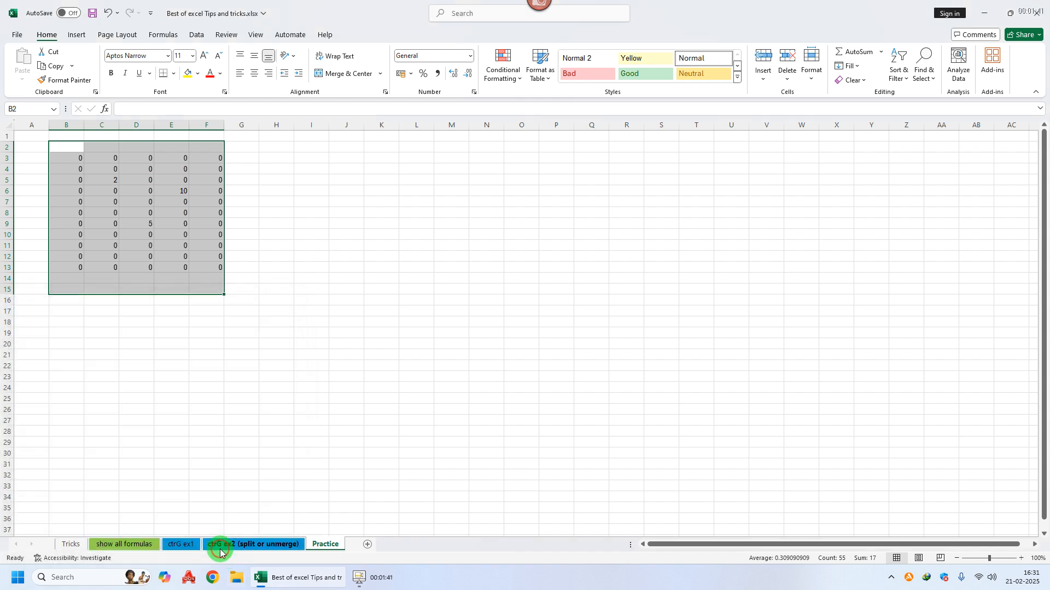
pyautogui.click(355, 251)
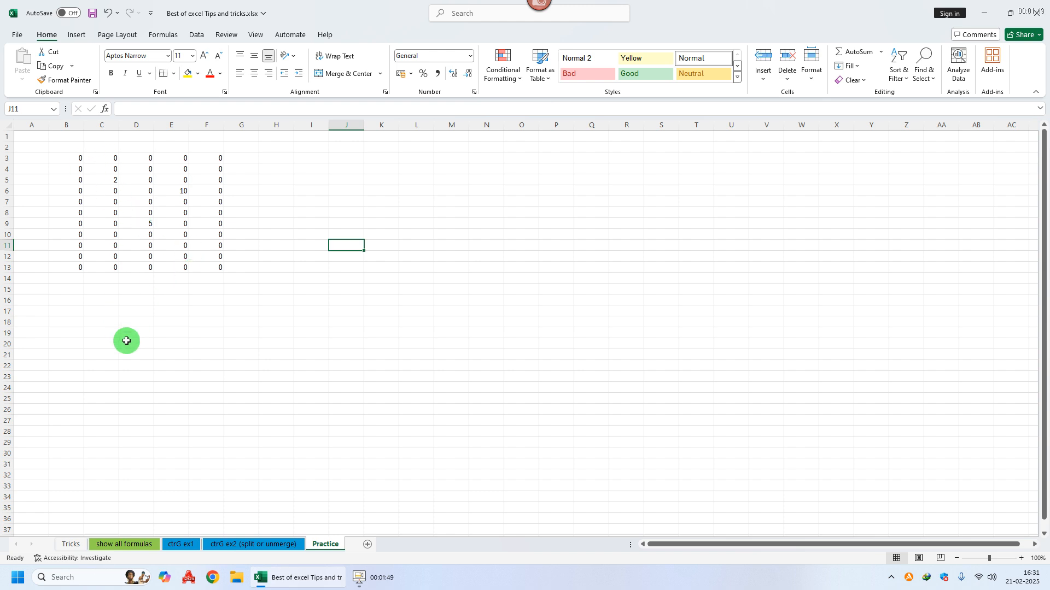
# - Enter "this is text" in B16, FALSE in B17 and 23 in B18
pyautogui.click(77, 302)
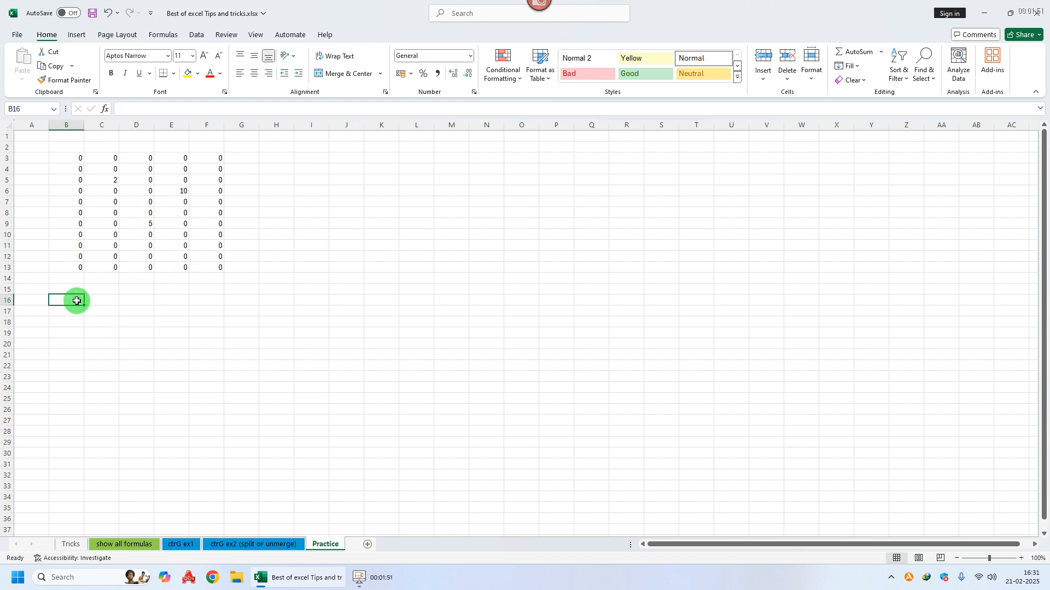
pyautogui.write('this is text')
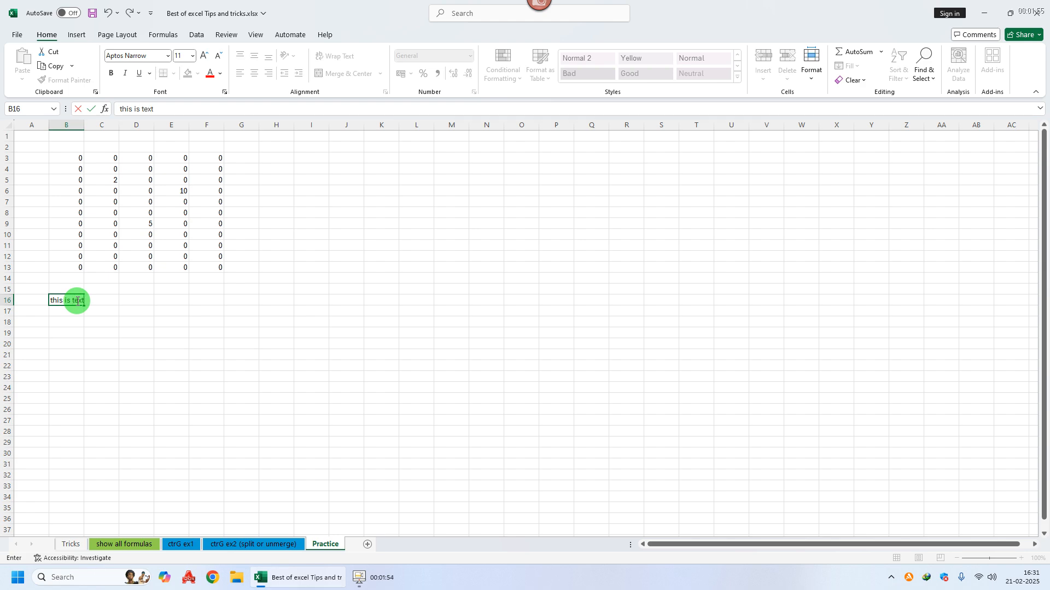
pyautogui.press('Return')
pyautogui.write('false')
pyautogui.press('Return')
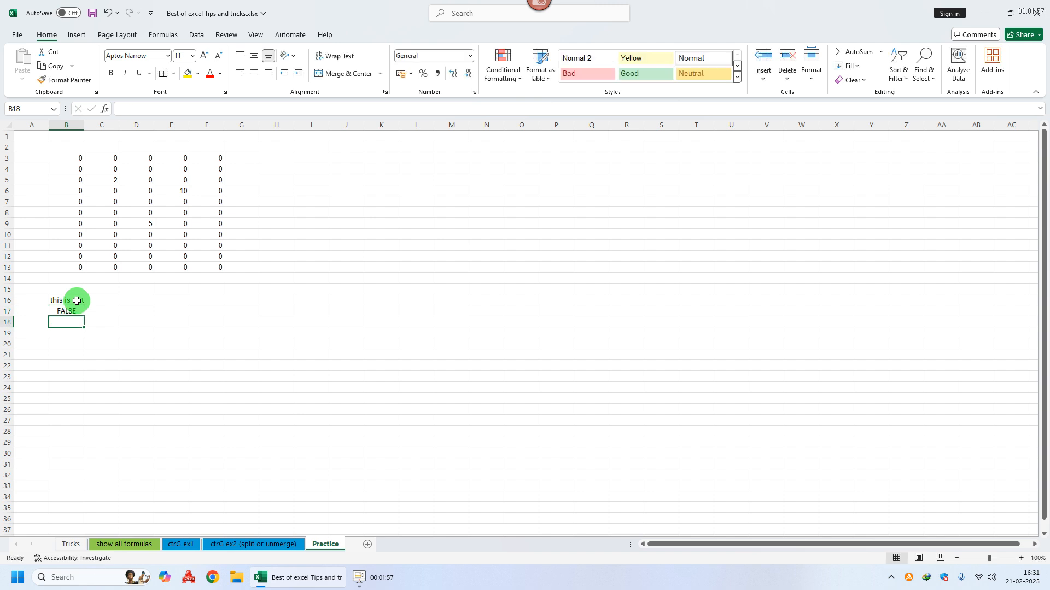
pyautogui.write('23')
pyautogui.press('Return')
# - Apply the custom number format ;;; to B16:B18 to hide all of their contents
pyautogui.click(67, 300)
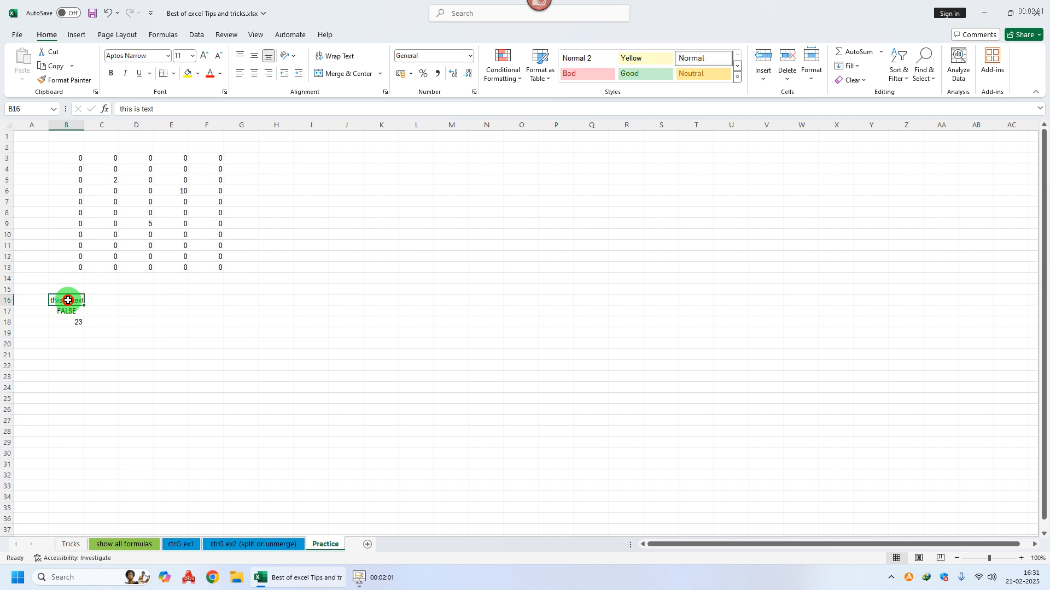
pyautogui.moveTo(67, 304); pyautogui.dragTo(67, 322)
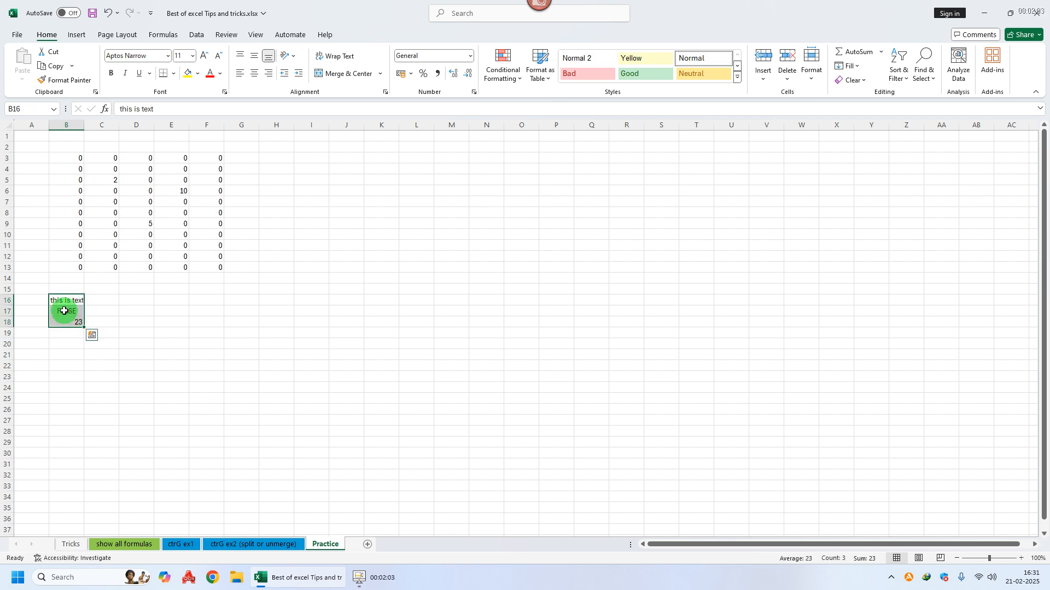
pyautogui.rightClick(62, 312)
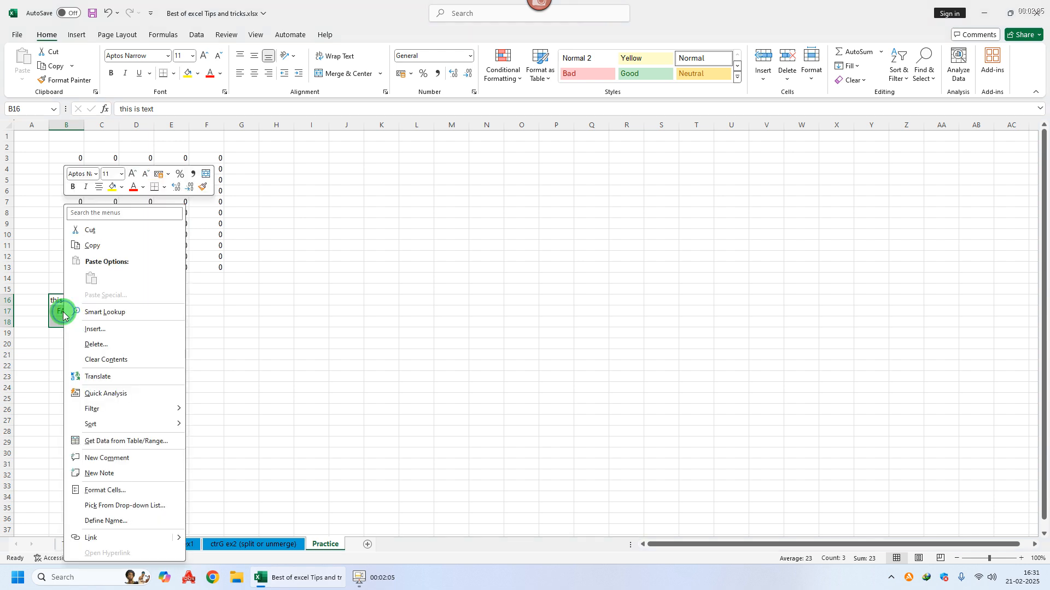
pyautogui.click(133, 476)
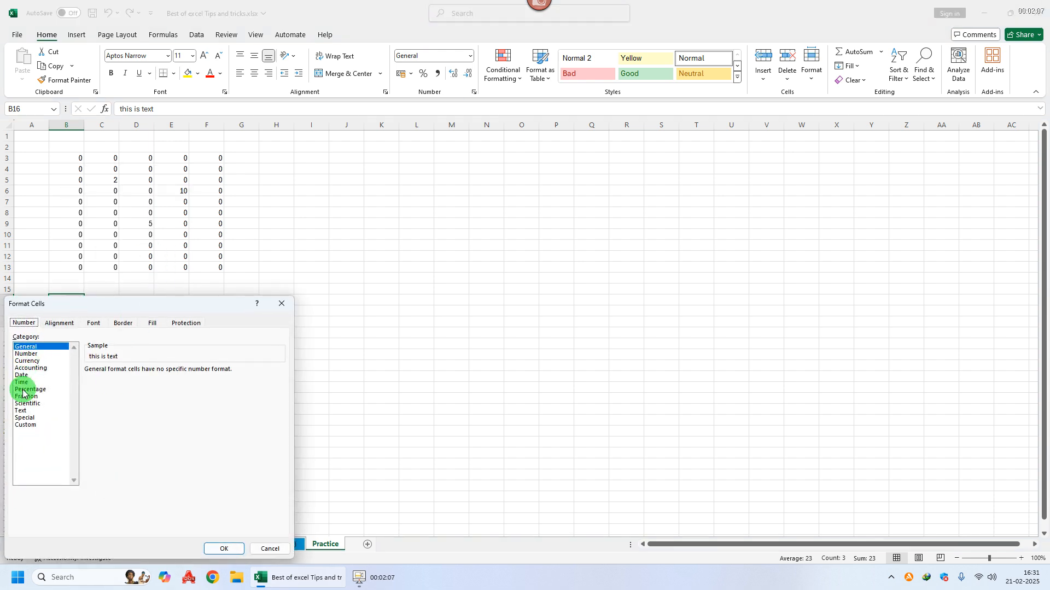
pyautogui.click(28, 425)
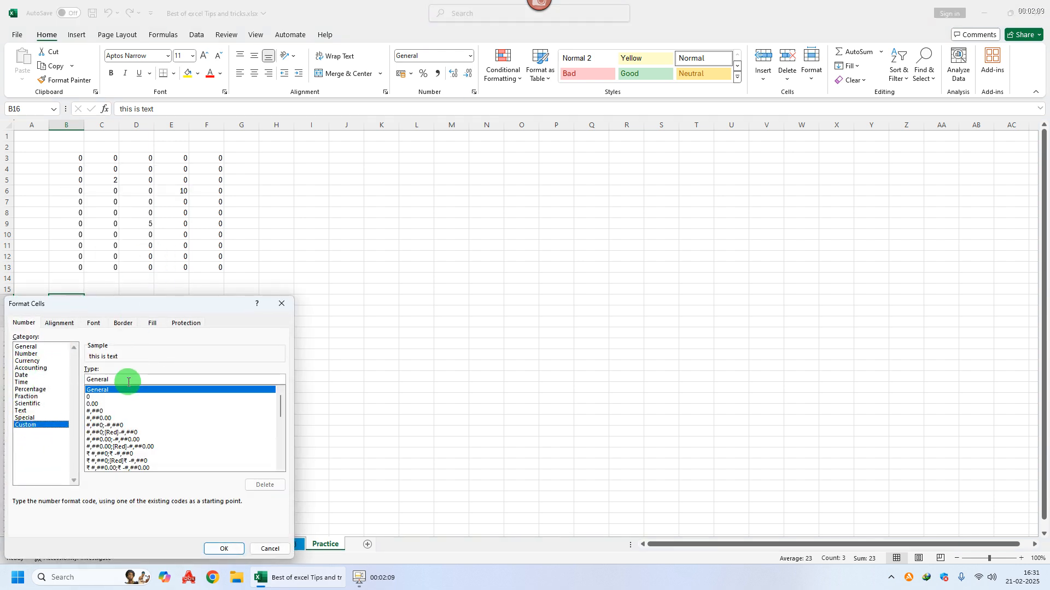
pyautogui.moveTo(125, 380); pyautogui.dragTo(67, 376)
pyautogui.write(';;;')
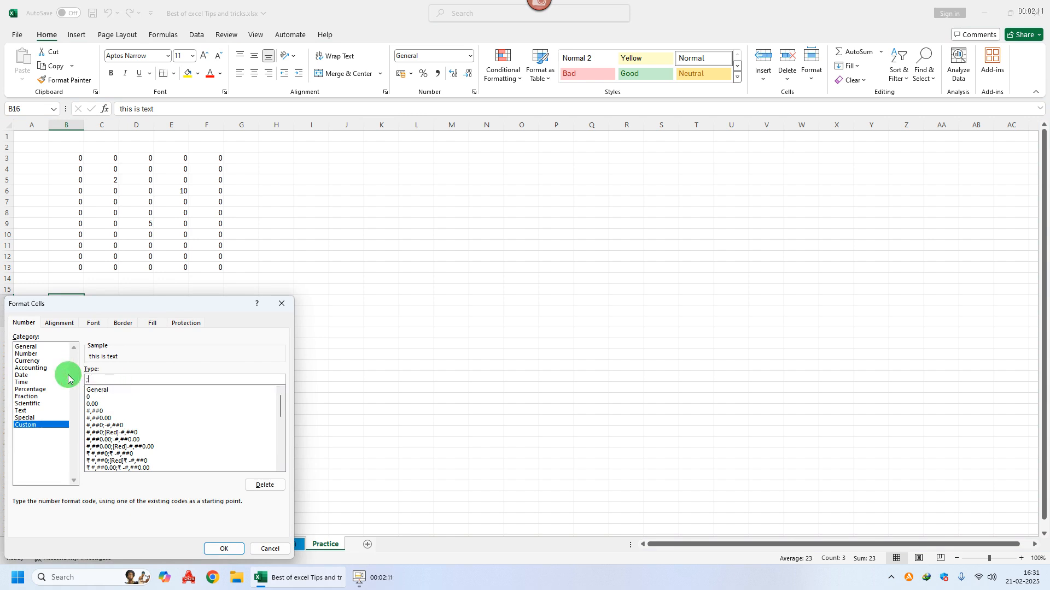
pyautogui.click(223, 549)
pyautogui.click(455, 401)
# - Check the stored contents of the hidden cells B16, B17 and B18
pyautogui.click(69, 302)
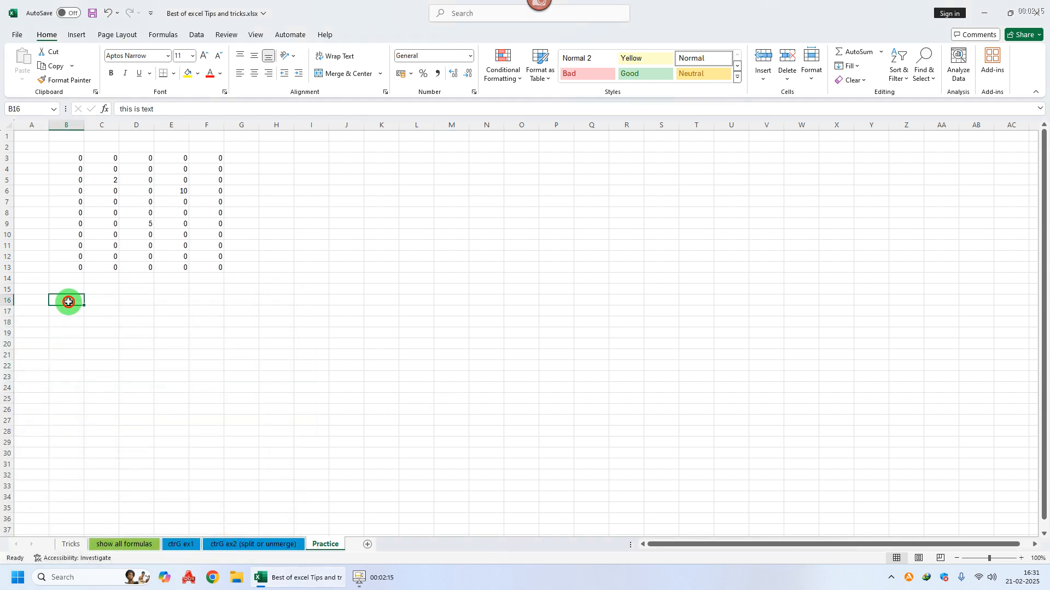
pyautogui.moveTo(164, 110); pyautogui.dragTo(61, 106)
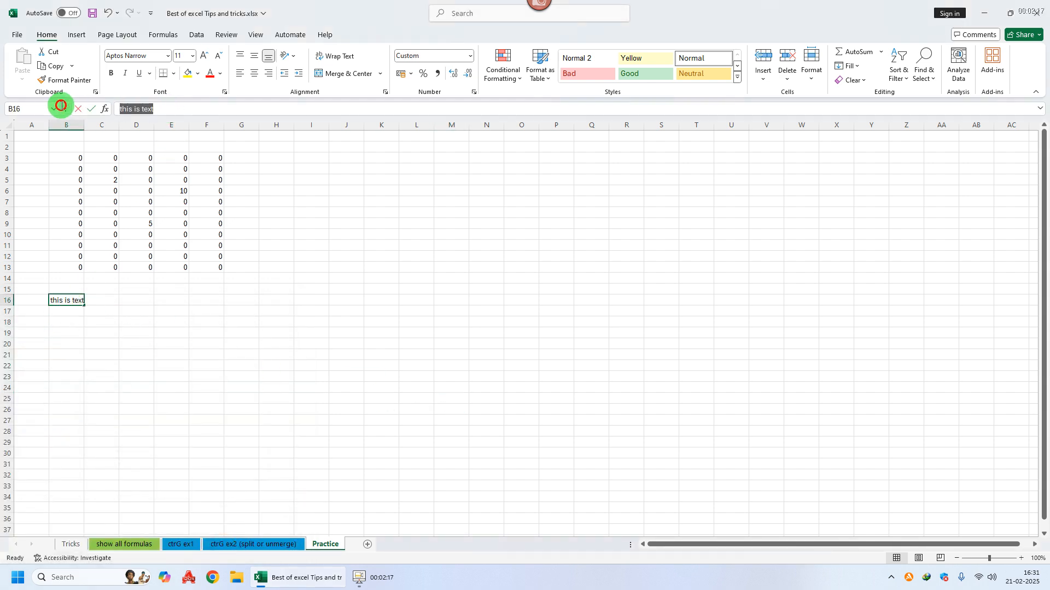
pyautogui.press('Escape')
pyautogui.click(71, 312)
pyautogui.click(73, 322)
# - Set the number format of B15:B22 to General to show the hidden contents again
pyautogui.moveTo(63, 290); pyautogui.dragTo(64, 361)
pyautogui.rightClick(65, 340)
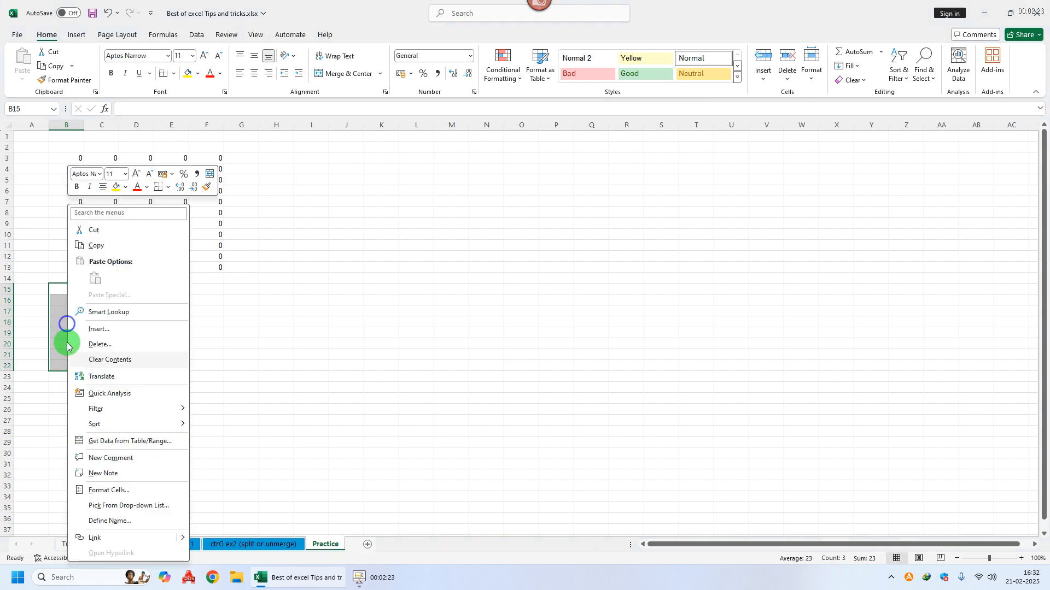
pyautogui.click(121, 495)
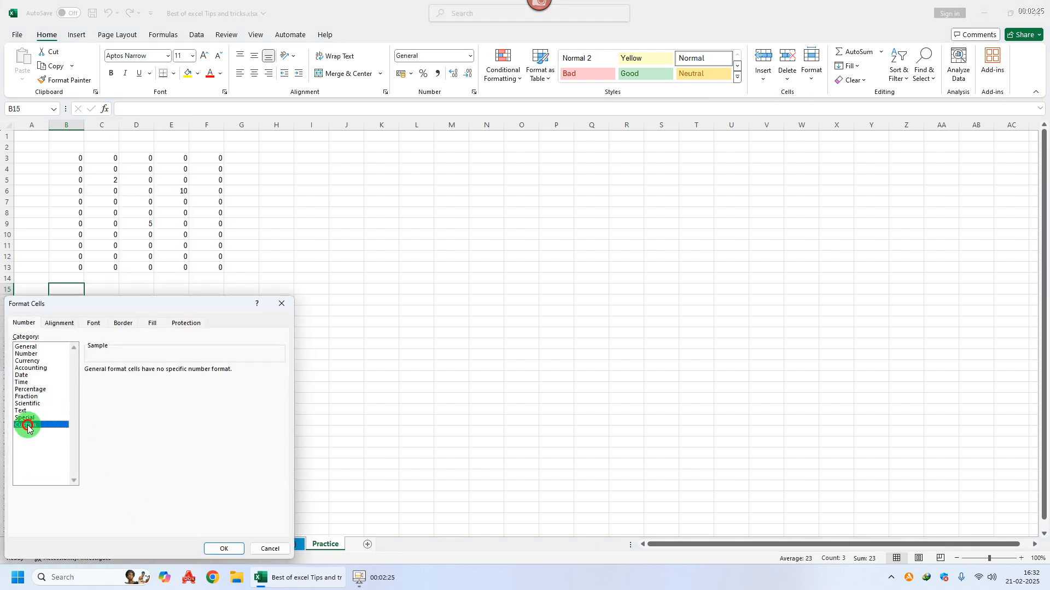
pyautogui.click(224, 548)
pyautogui.click(280, 337)
# - Review the hide-anything code and the gridlines trick listed on the Tricks sheet
pyautogui.click(70, 544)
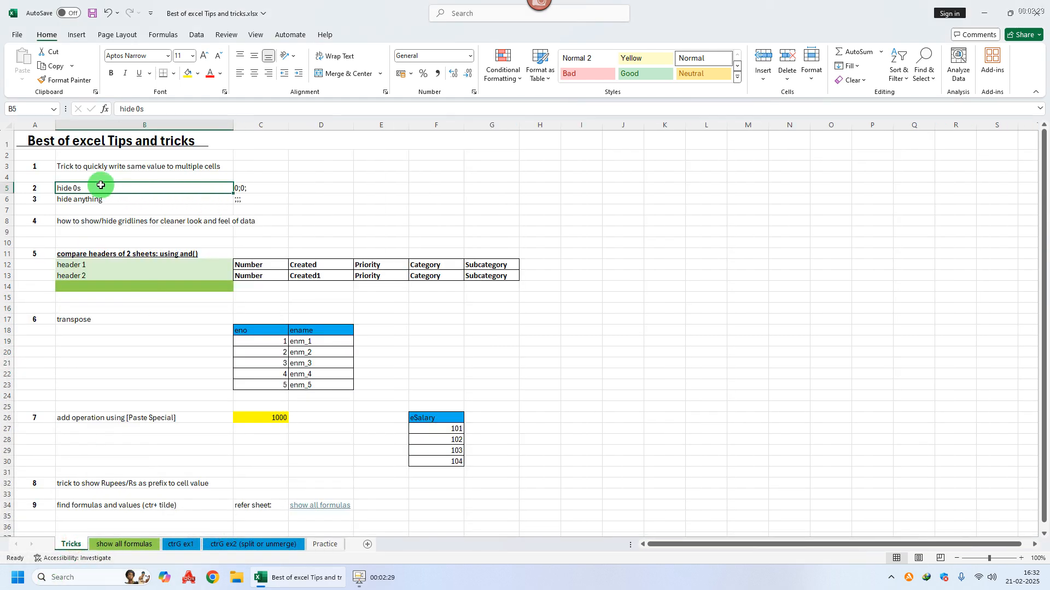
pyautogui.click(77, 199)
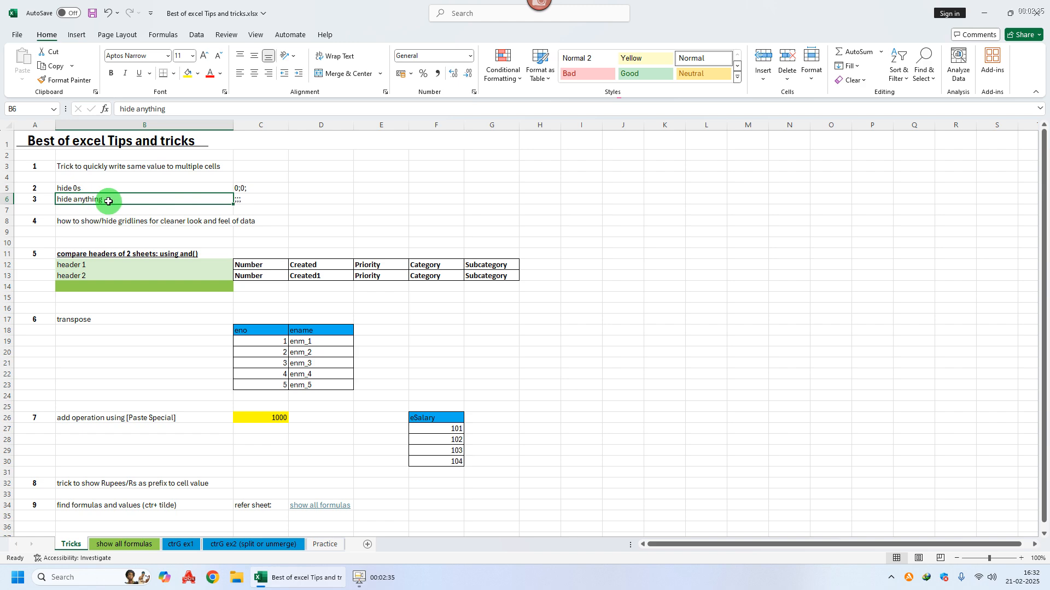
pyautogui.click(252, 200)
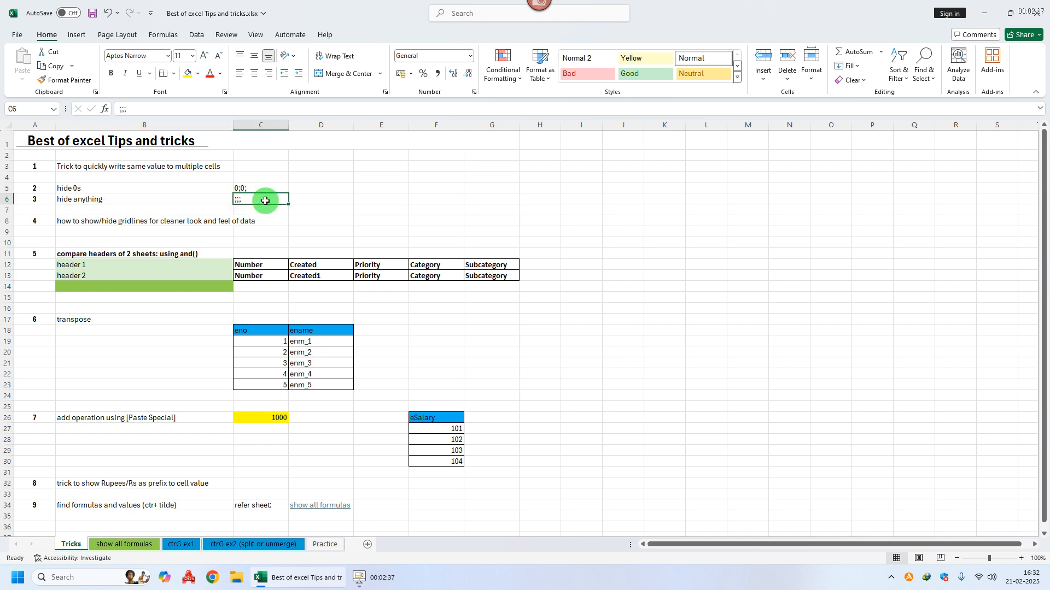
pyautogui.click(90, 226)
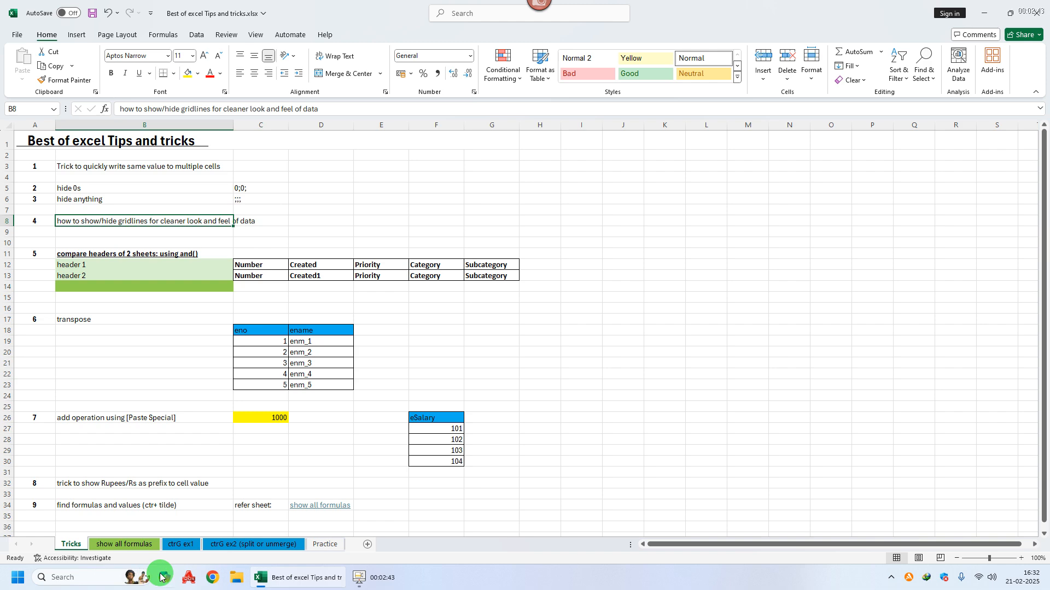
# - Hide the gridlines on the Practice sheet and show them again
pyautogui.click(324, 544)
pyautogui.click(446, 442)
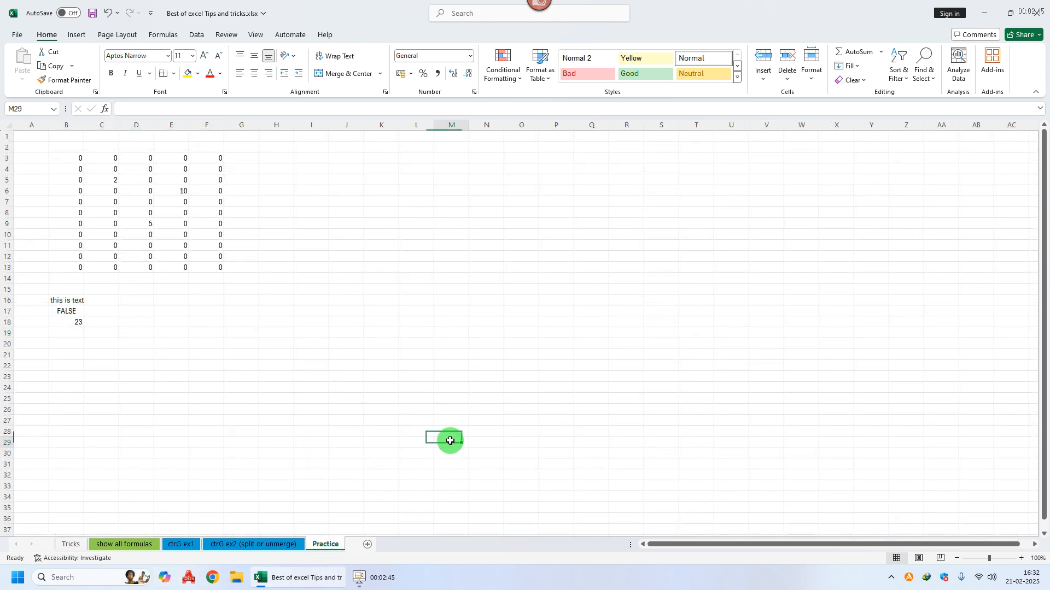
pyautogui.click(199, 34)
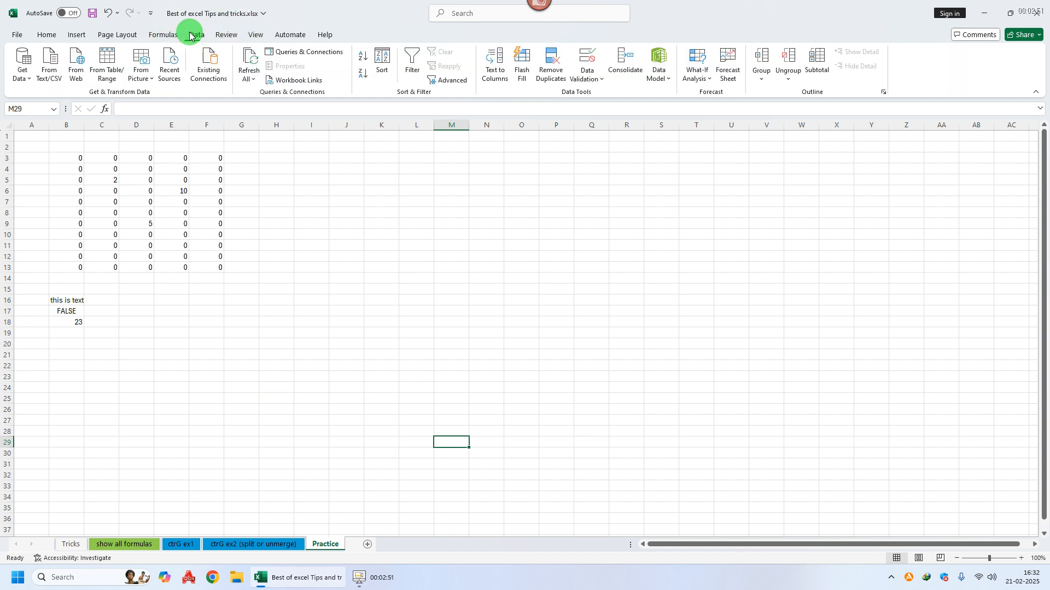
pyautogui.click(255, 35)
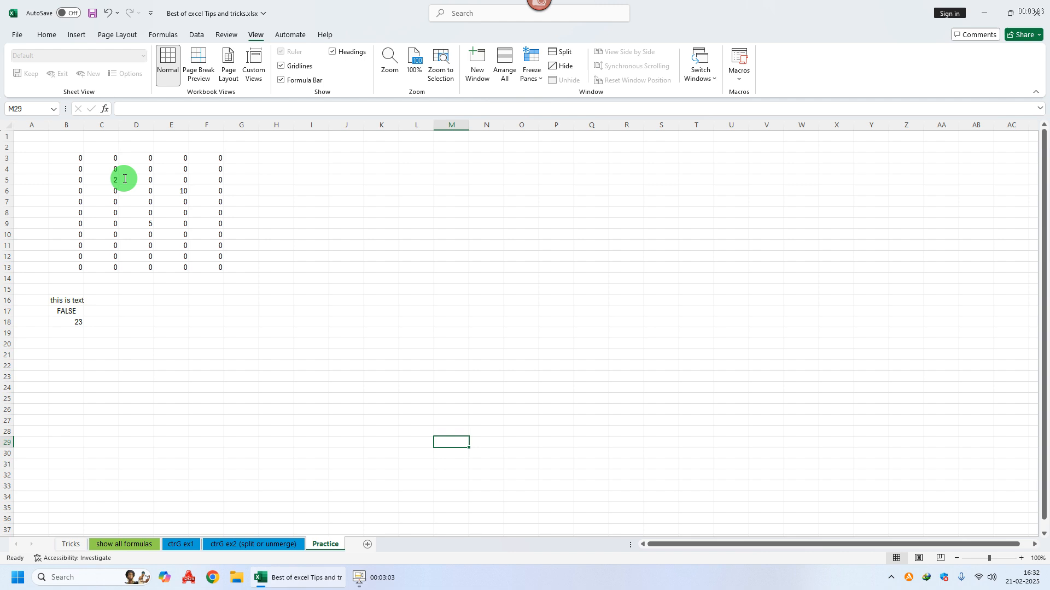
pyautogui.click(294, 71)
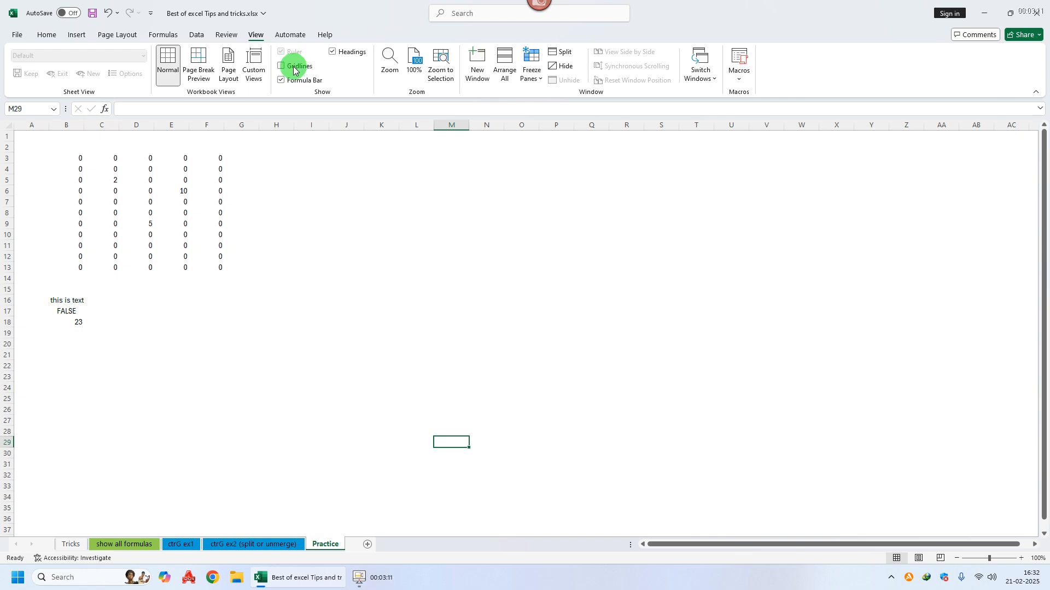
pyautogui.click(301, 70)
# - Examine the header comparison example in rows 11 to 13 of the Tricks sheet
pyautogui.click(71, 544)
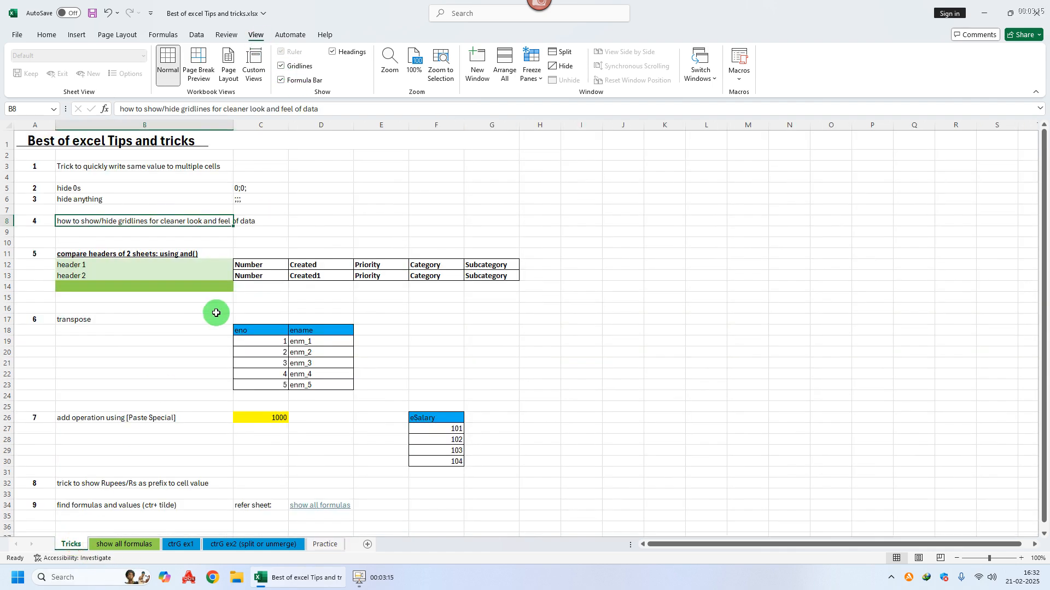
pyautogui.click(99, 255)
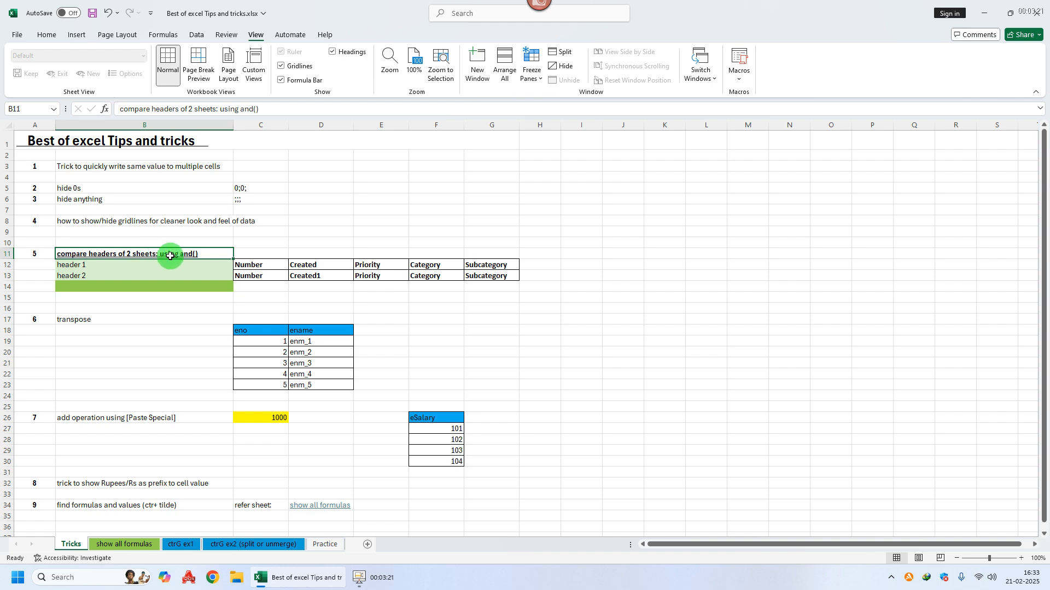
pyautogui.moveTo(129, 266); pyautogui.dragTo(164, 268)
pyautogui.click(149, 276)
pyautogui.moveTo(238, 276); pyautogui.dragTo(502, 277)
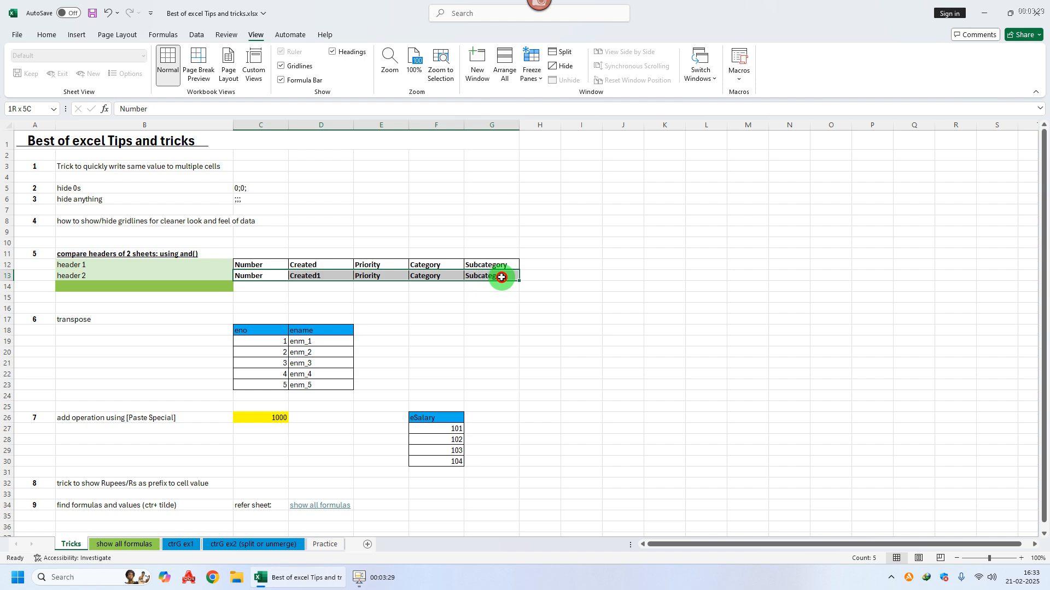
pyautogui.moveTo(262, 265); pyautogui.dragTo(262, 287)
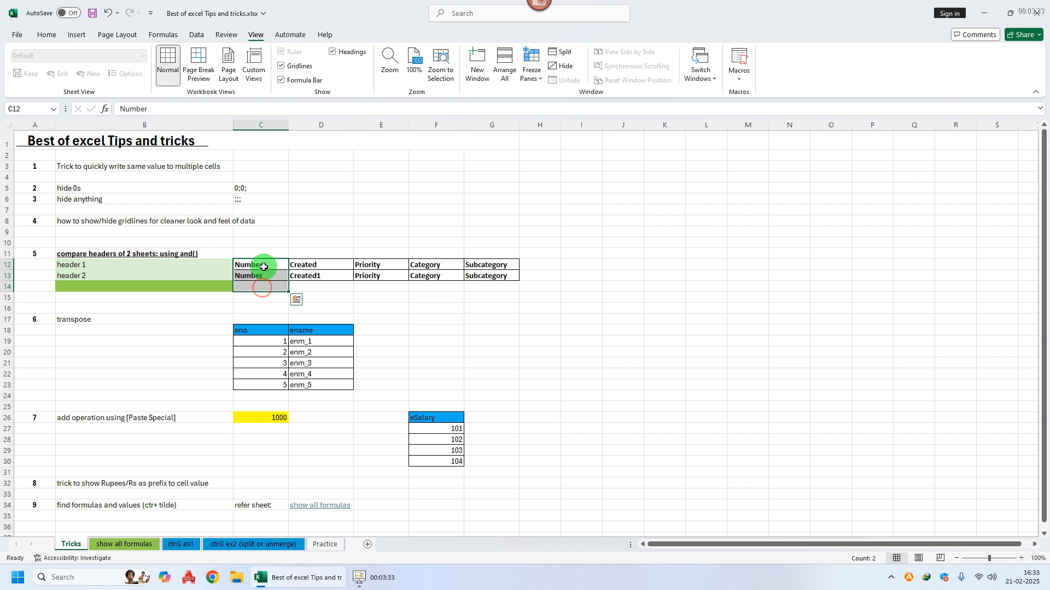
pyautogui.click(259, 276)
# - Change the second header row's D13 entry to Created so it matches D12
pyautogui.click(323, 276)
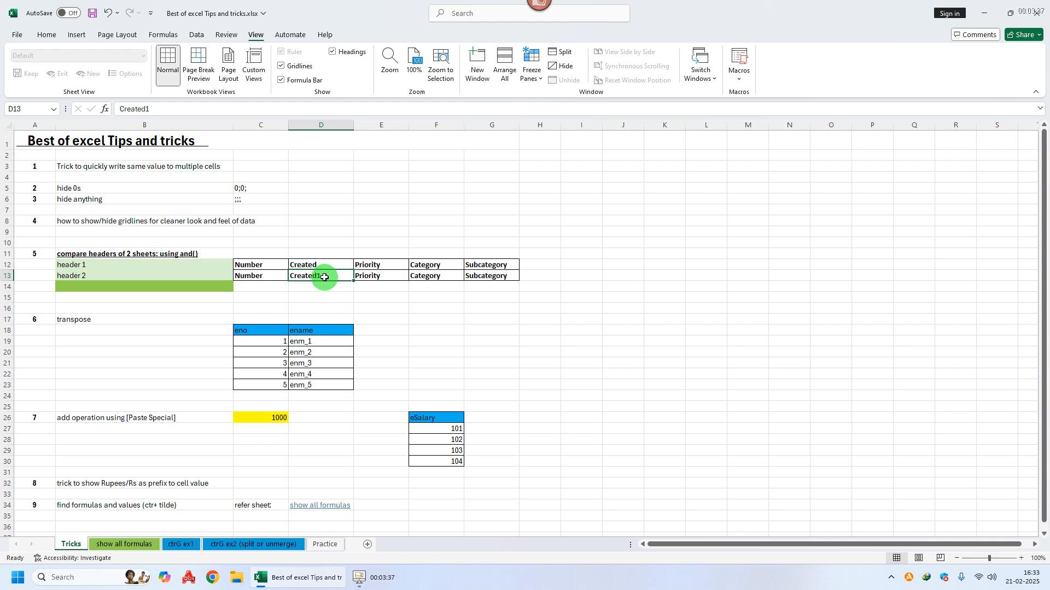
pyautogui.moveTo(321, 265); pyautogui.dragTo(321, 277)
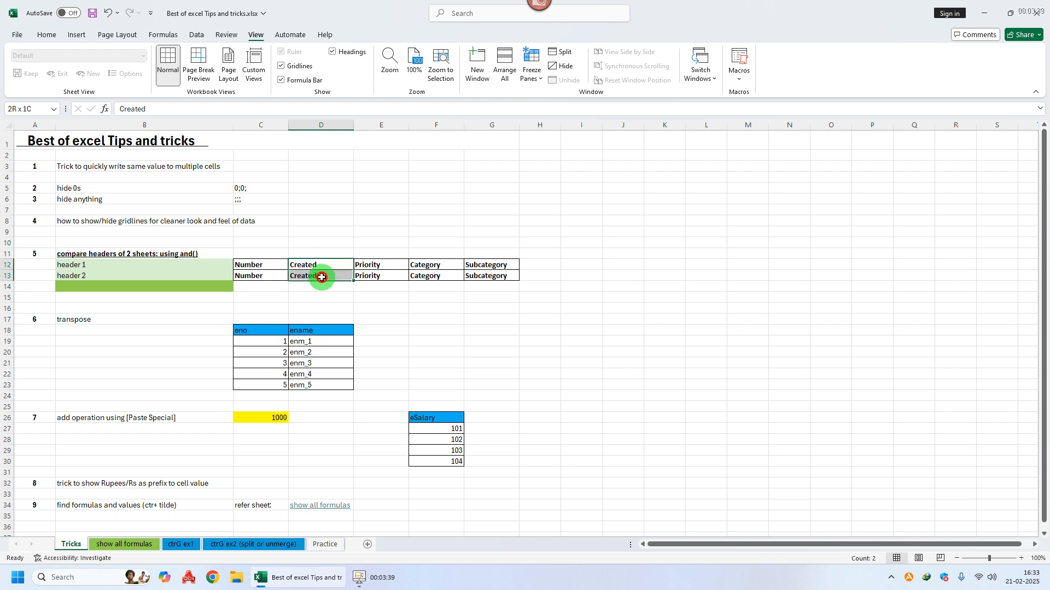
pyautogui.doubleClick(328, 276)
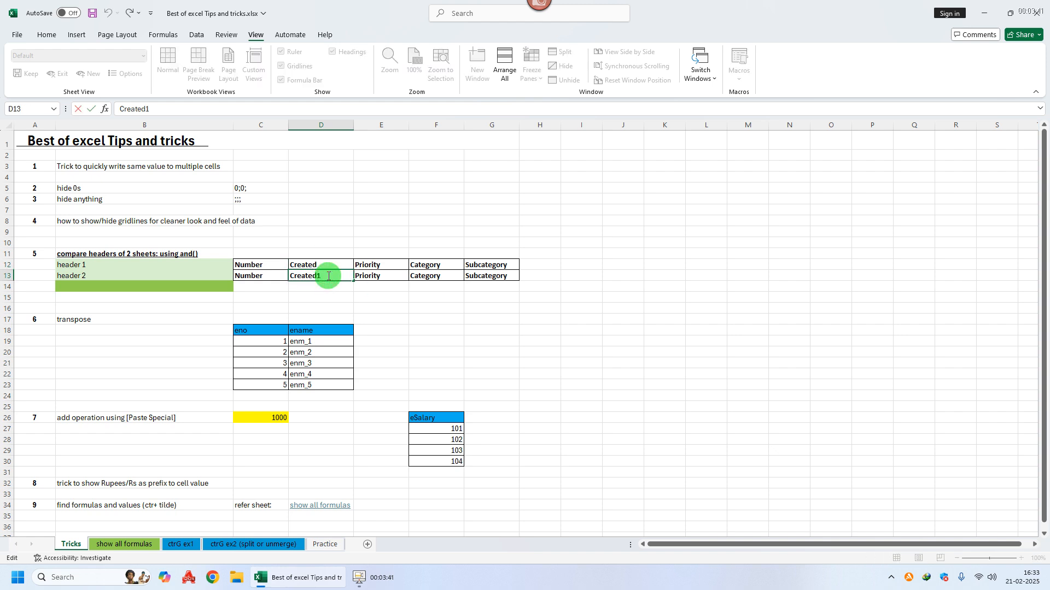
pyautogui.press('Return')
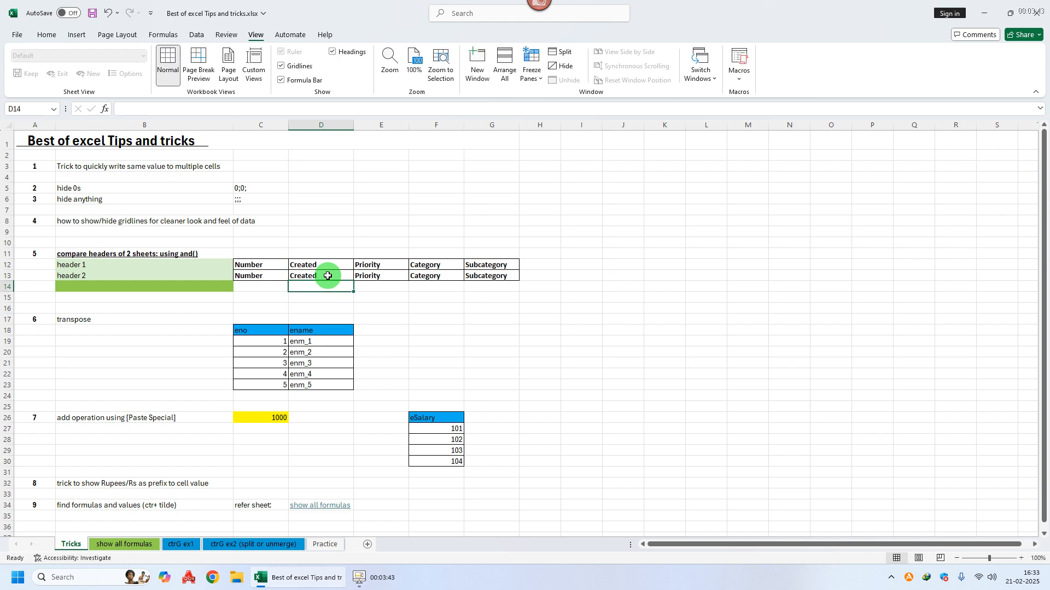
# - Enter the formula =AND(C12:G12=C13:G13) in B14 to compare the two header rows
pyautogui.click(185, 287)
pyautogui.write('=and')
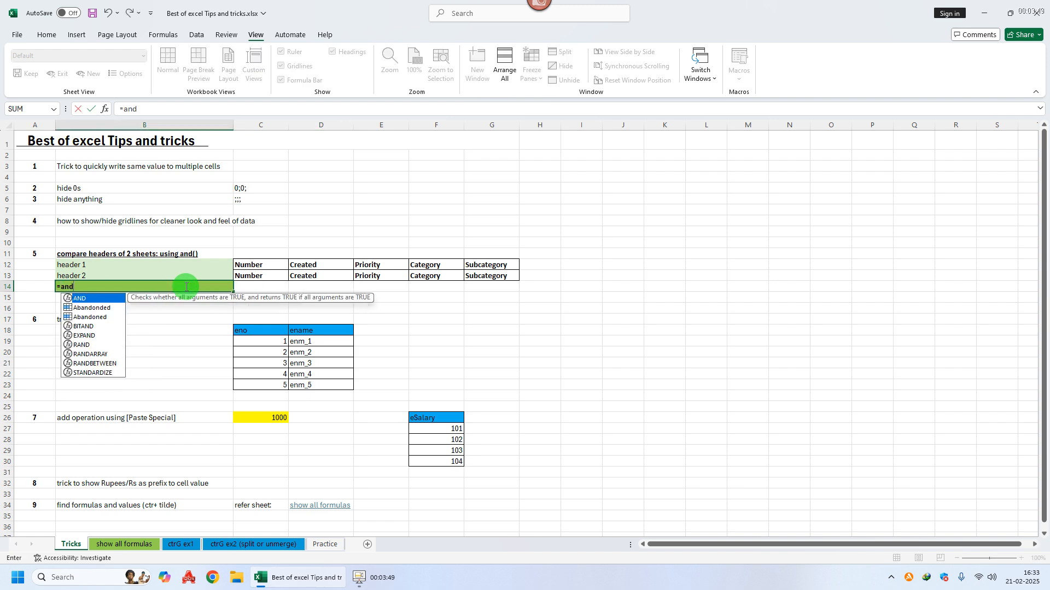
pyautogui.write('(')
pyautogui.moveTo(256, 265); pyautogui.dragTo(473, 264)
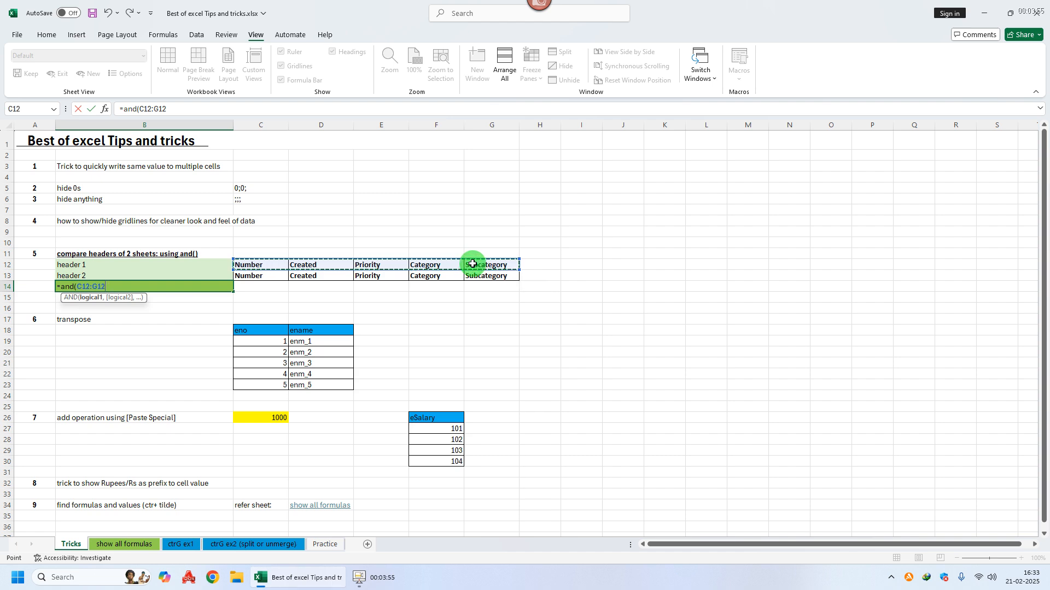
pyautogui.write('=')
pyautogui.moveTo(263, 277); pyautogui.dragTo(490, 279)
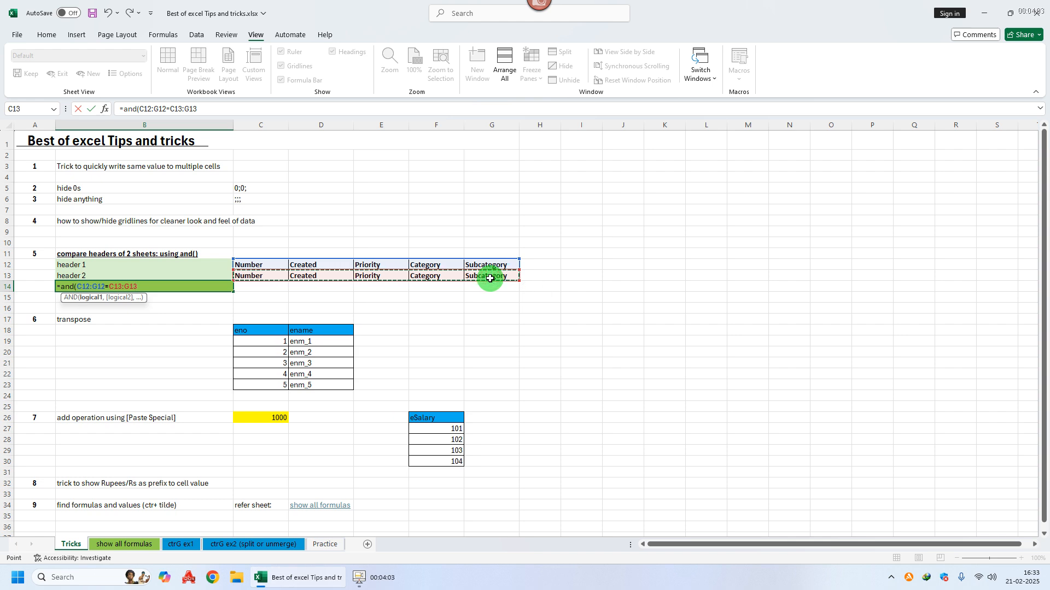
pyautogui.press('Return')
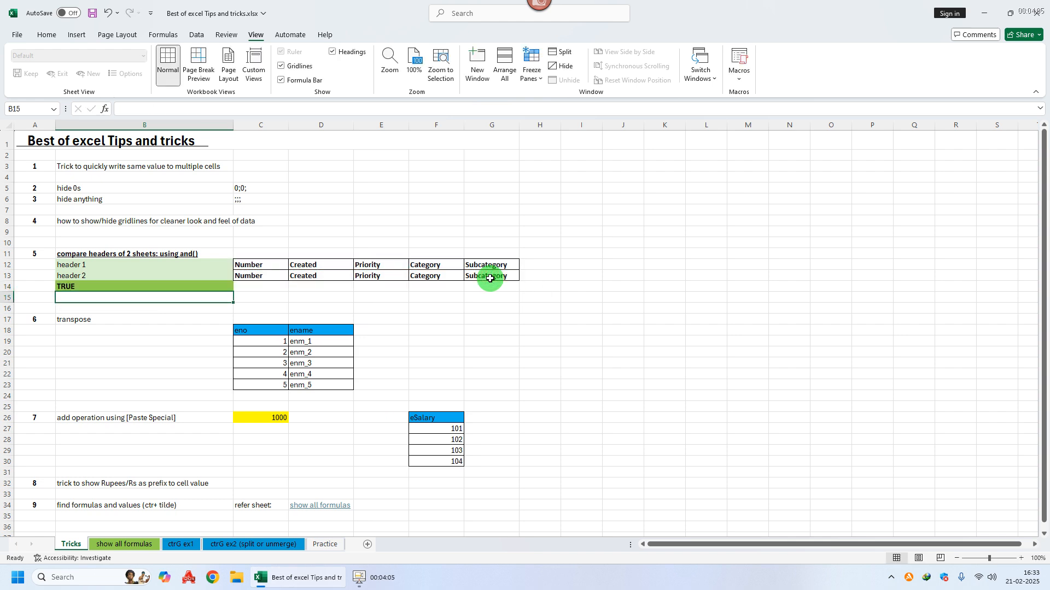
# - Change the header in E13 to Priority1 and check the comparison result in B14
pyautogui.click(164, 286)
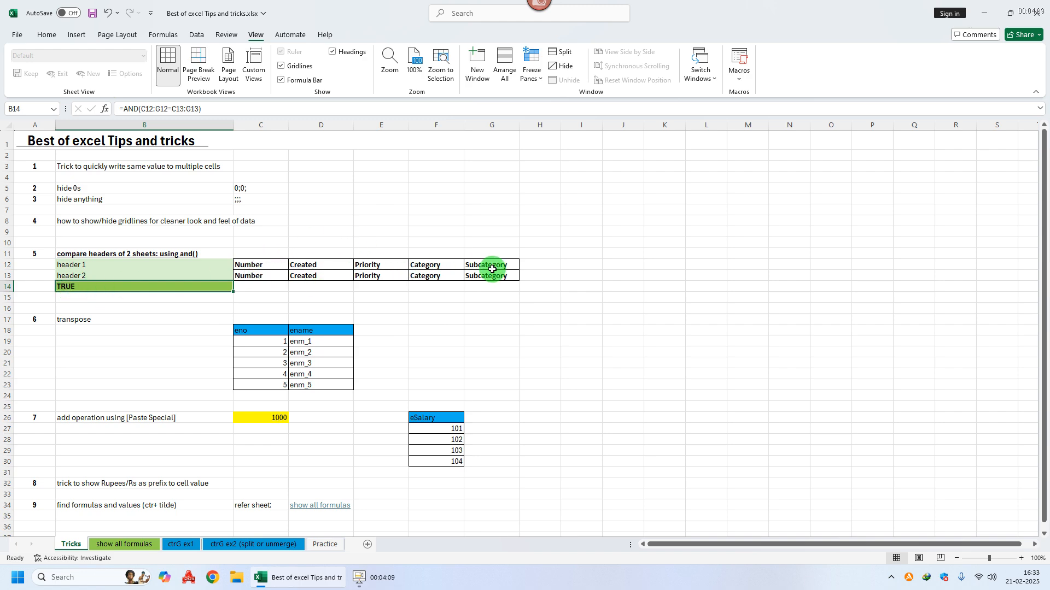
pyautogui.click(388, 264)
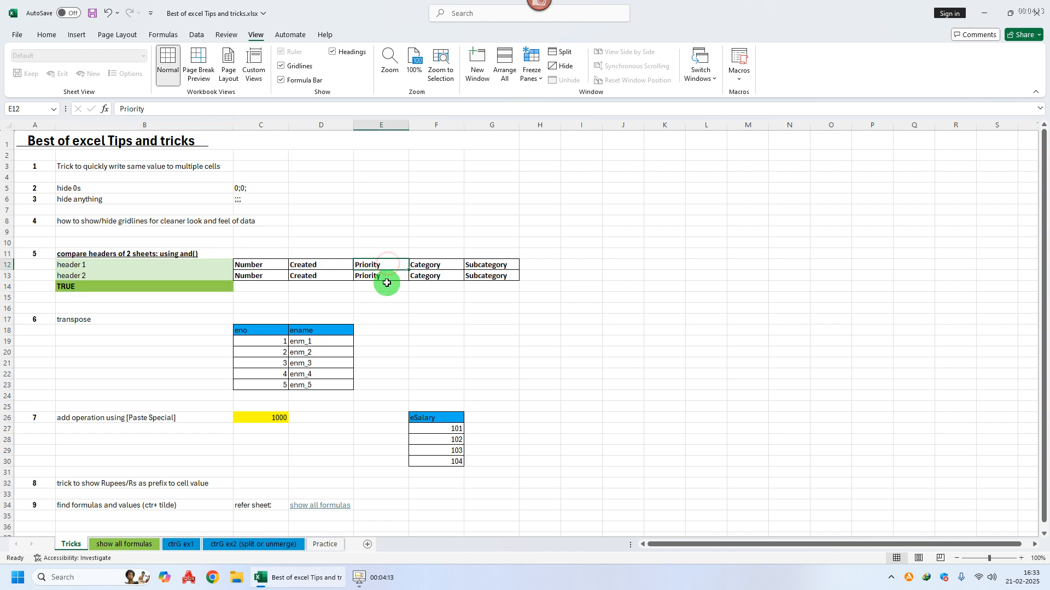
pyautogui.doubleClick(387, 276)
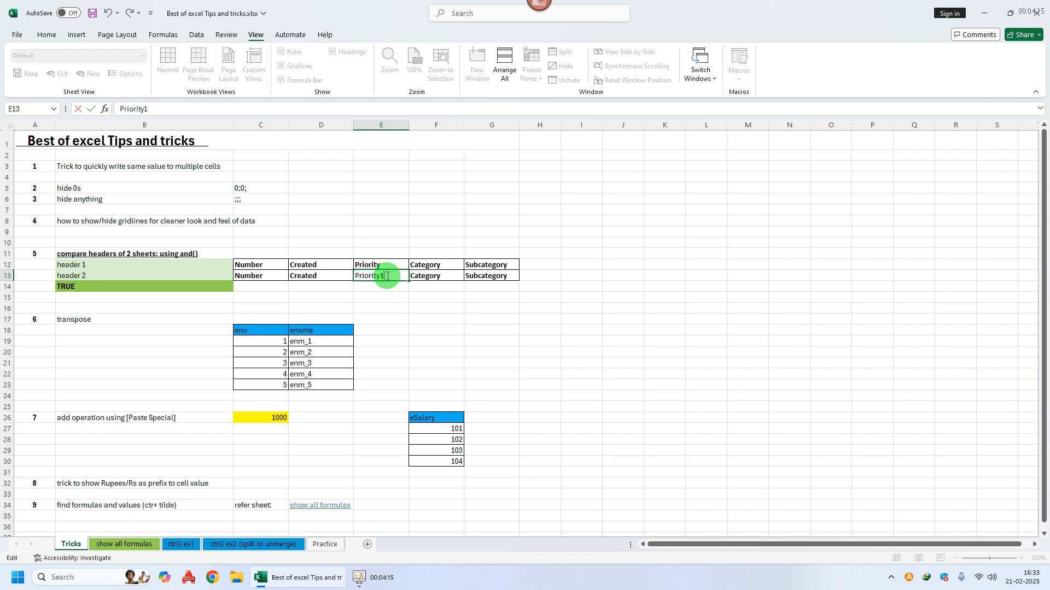
pyautogui.press('Return')
pyautogui.click(90, 287)
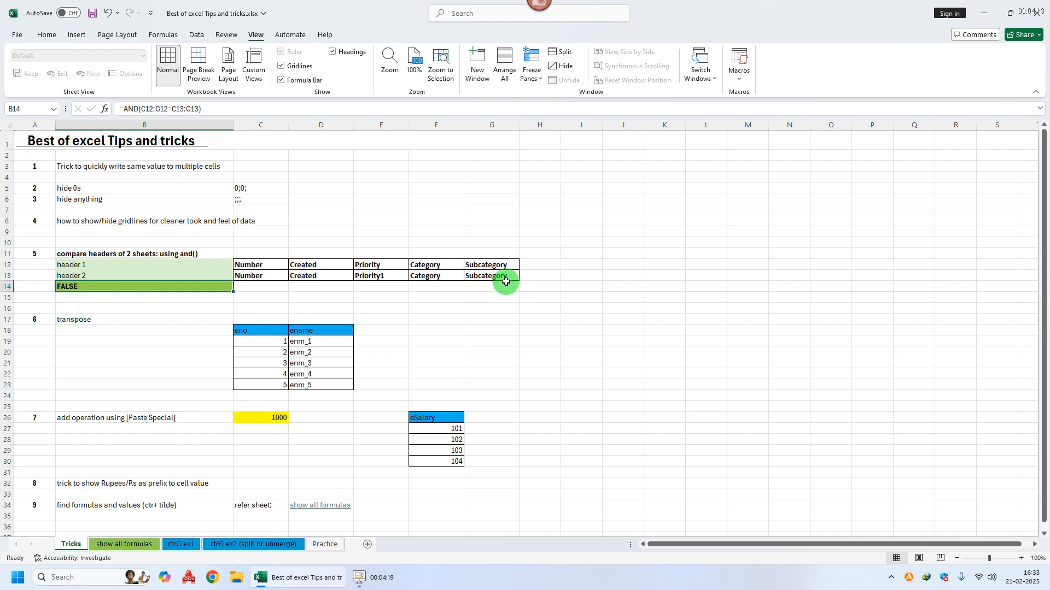
# - Copy the eno and ename table in C18:D23 under the transpose trick
pyautogui.click(100, 320)
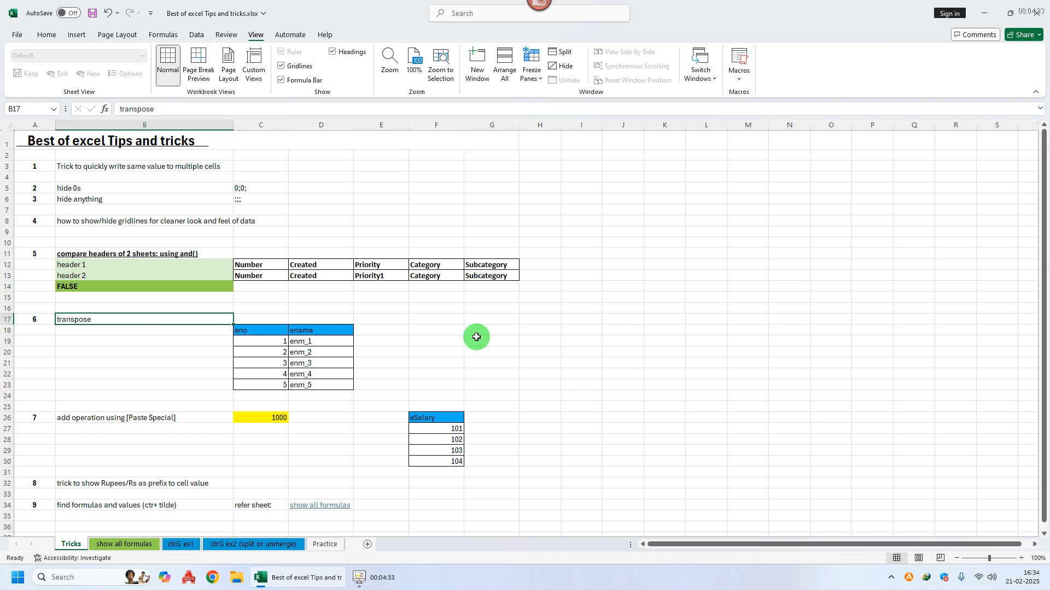
pyautogui.click(251, 331)
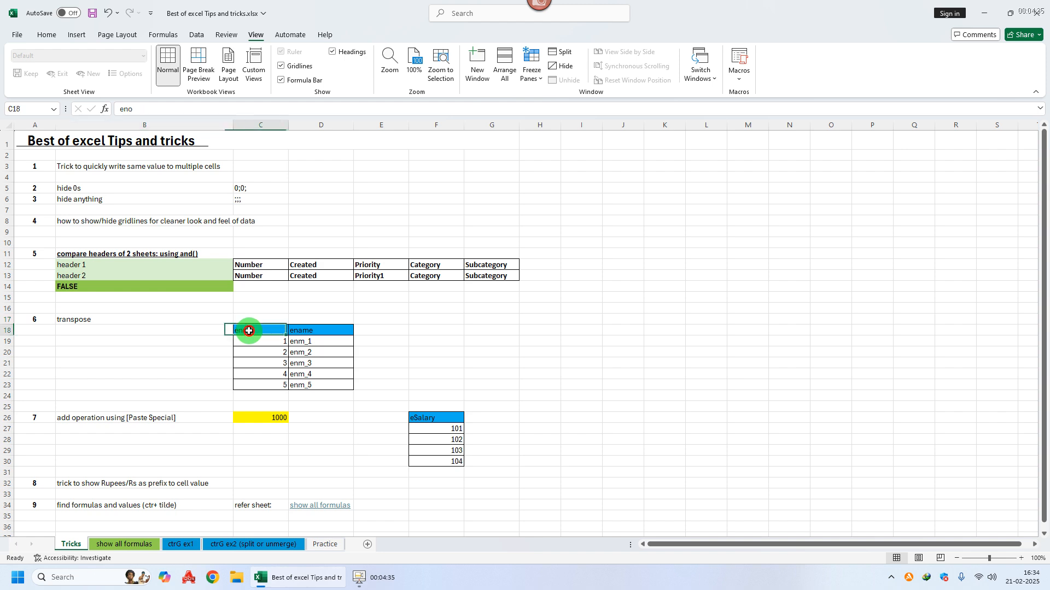
pyautogui.moveTo(251, 331); pyautogui.dragTo(250, 387)
pyautogui.moveTo(310, 331); pyautogui.dragTo(310, 386)
pyautogui.moveTo(269, 331); pyautogui.dragTo(311, 390)
pyautogui.rightClick(311, 377)
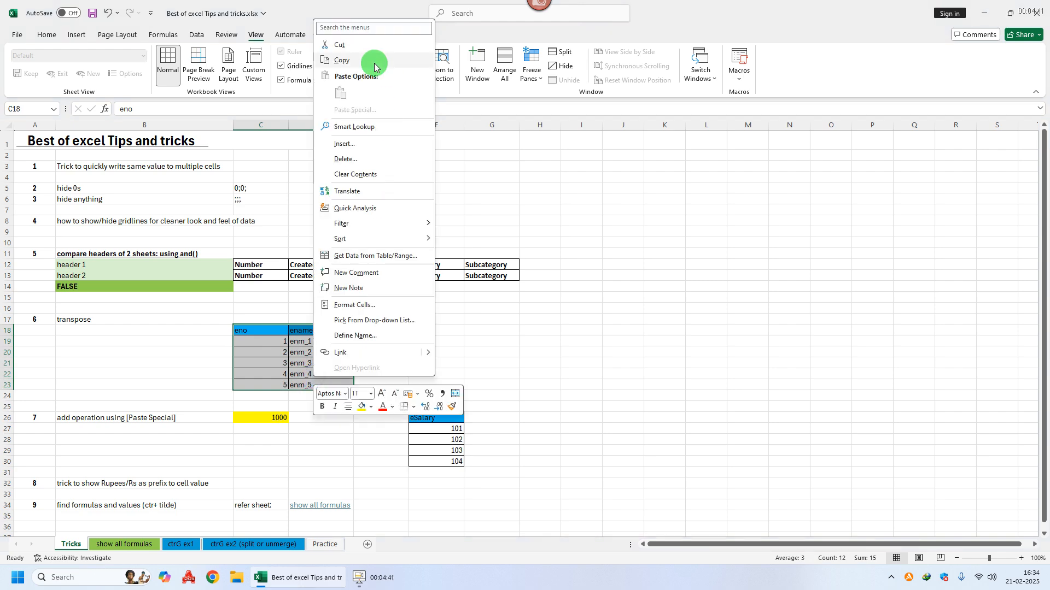
pyautogui.click(349, 60)
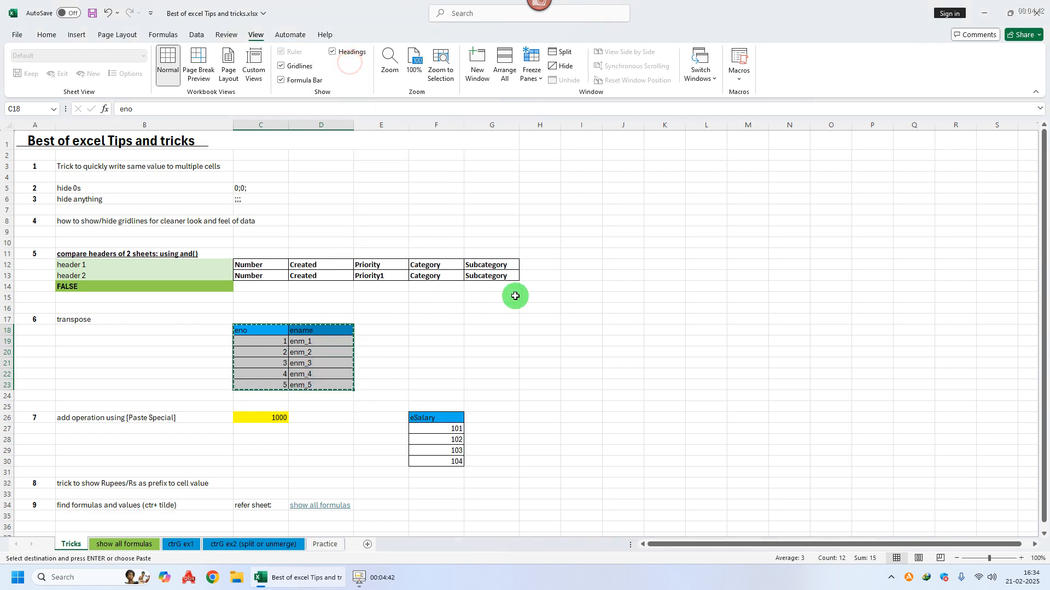
# - Paste the copied table transposed with its top-left cell at G17
pyautogui.click(488, 319)
pyautogui.rightClick(488, 320)
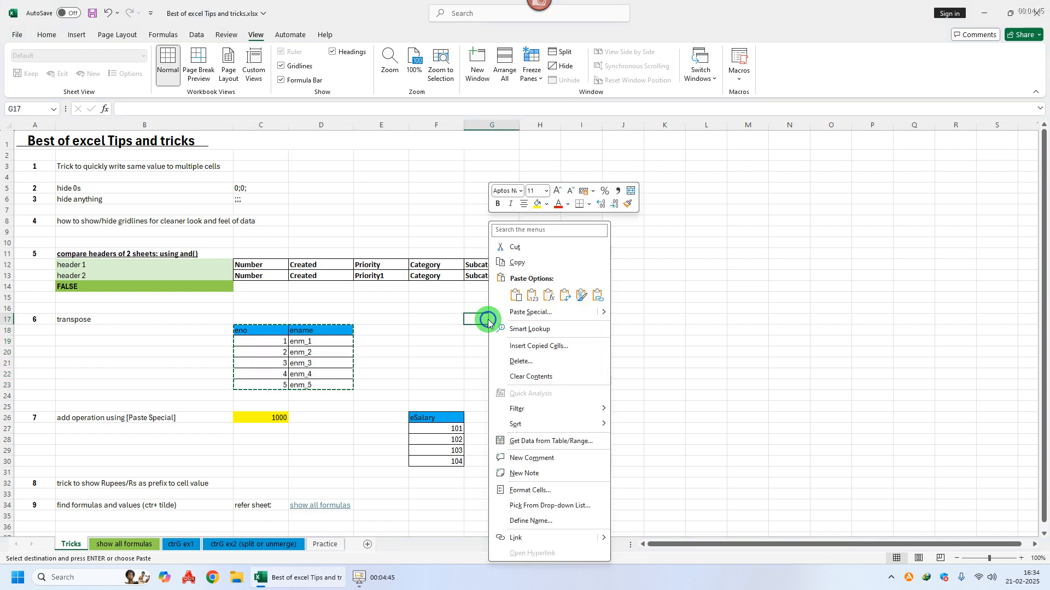
pyautogui.click(530, 314)
pyautogui.click(559, 388)
pyautogui.click(577, 402)
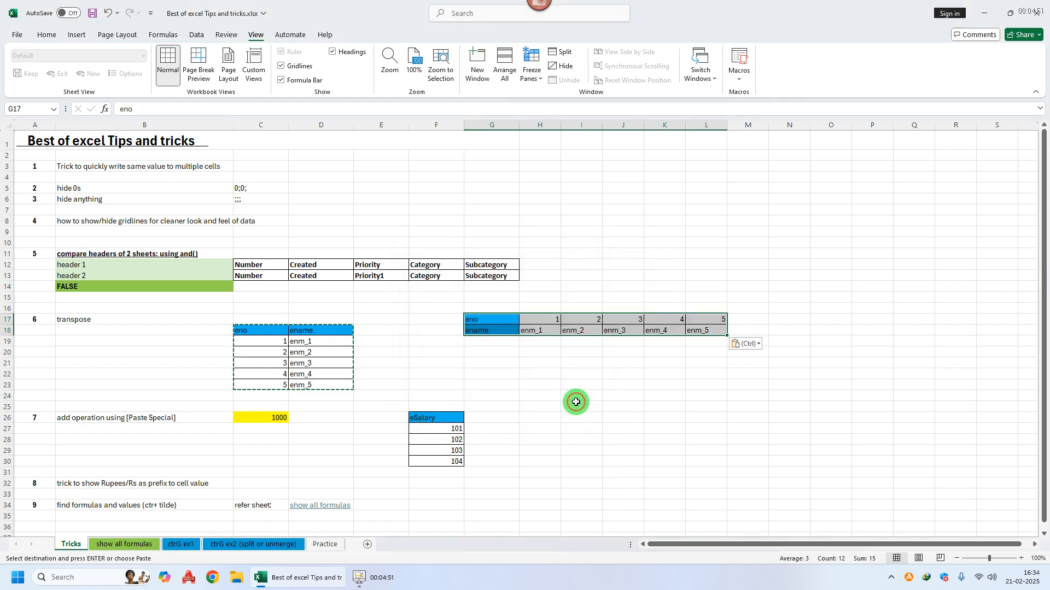
pyautogui.click(663, 409)
# - Compare the original eno and ename columns with the transposed rows in G17:L18
pyautogui.moveTo(249, 332); pyautogui.dragTo(247, 370)
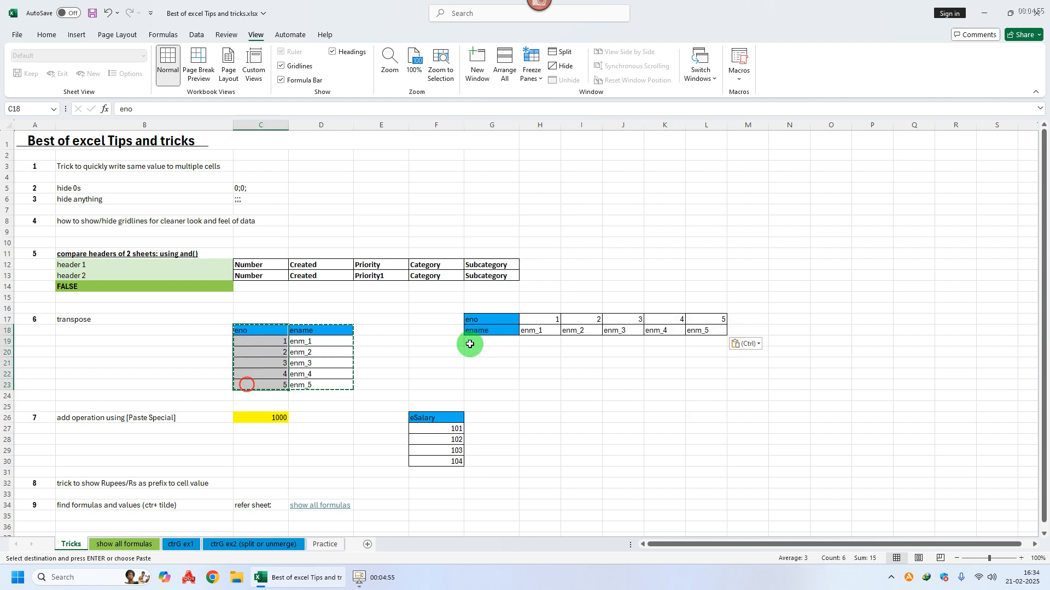
pyautogui.moveTo(488, 319); pyautogui.dragTo(707, 320)
pyautogui.moveTo(322, 330); pyautogui.dragTo(314, 384)
pyautogui.moveTo(478, 331); pyautogui.dragTo(712, 334)
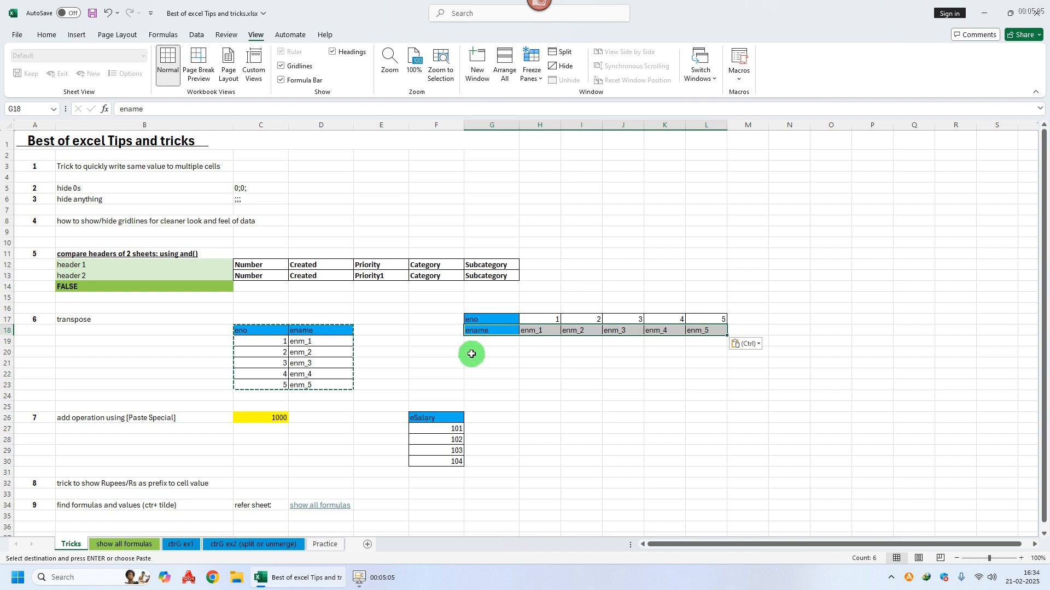
pyautogui.click(89, 320)
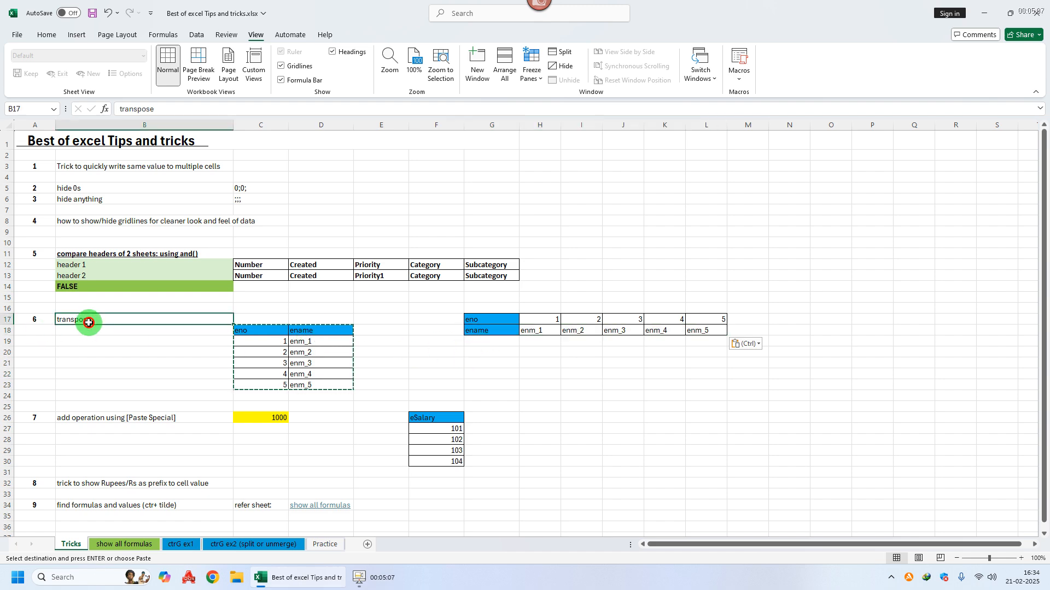
# - Copy the value 1000 in C26 for the Paste Special add operation on the eSalary figures
pyautogui.click(96, 419)
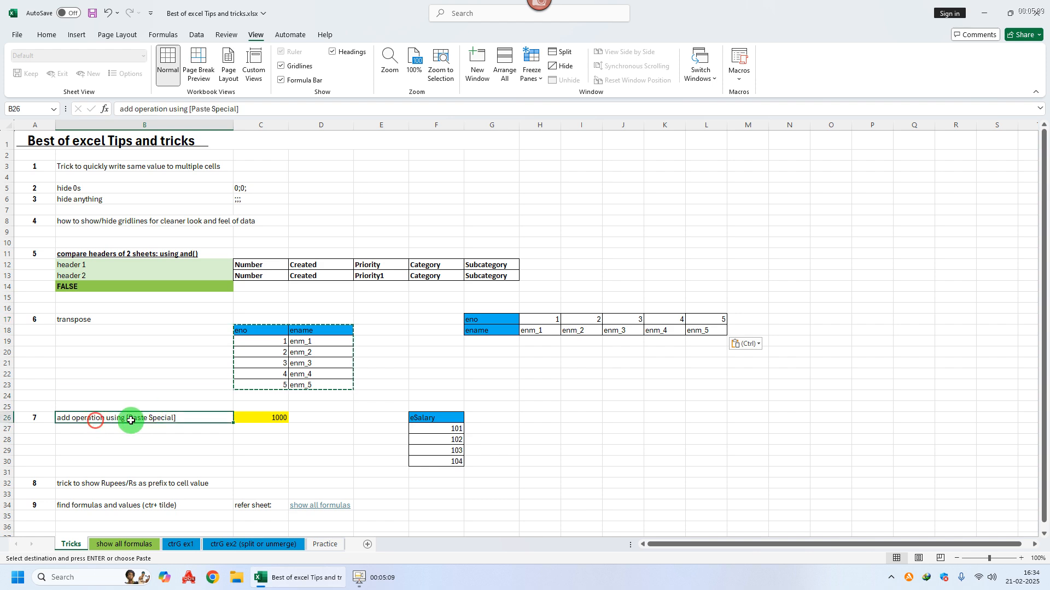
pyautogui.moveTo(435, 428); pyautogui.dragTo(435, 462)
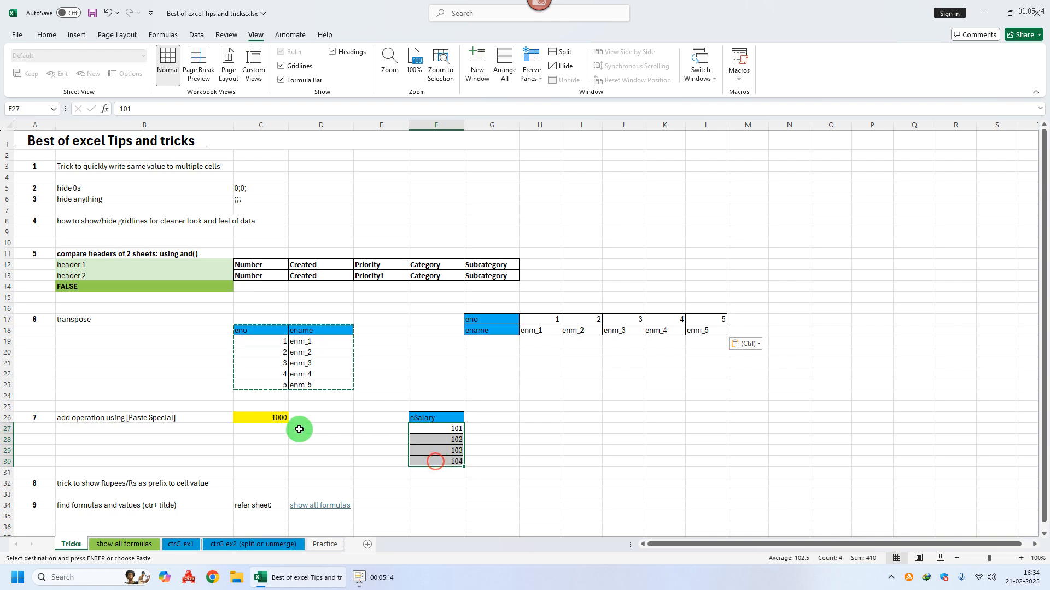
pyautogui.click(257, 422)
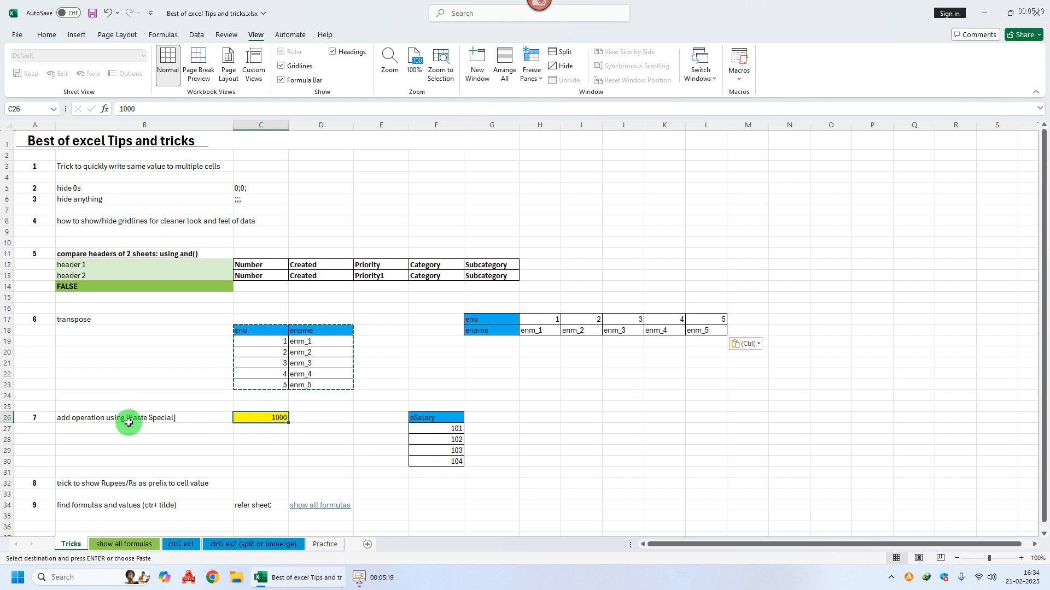
pyautogui.rightClick(262, 419)
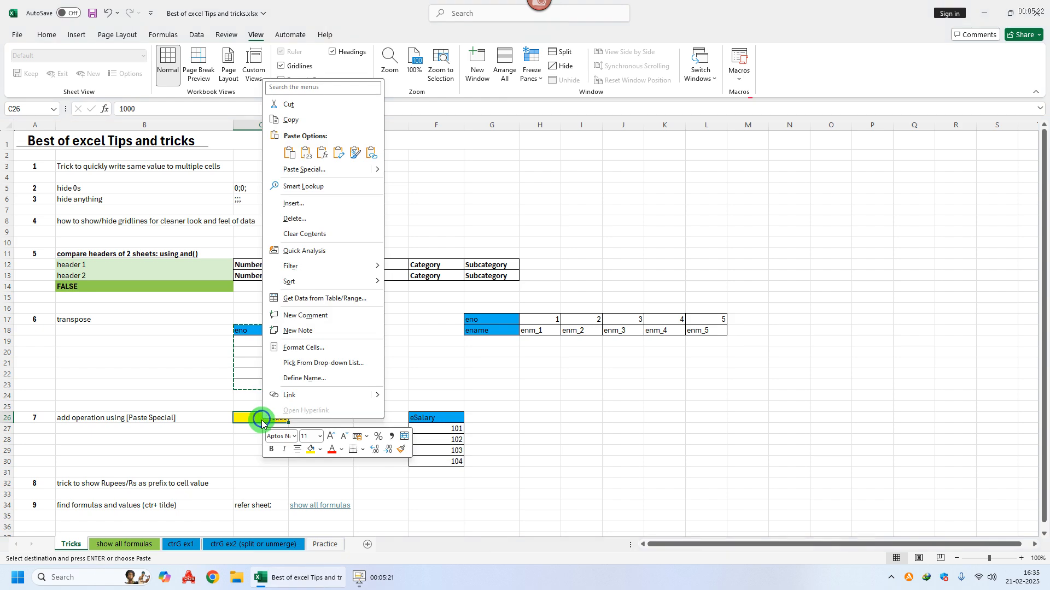
pyautogui.click(293, 122)
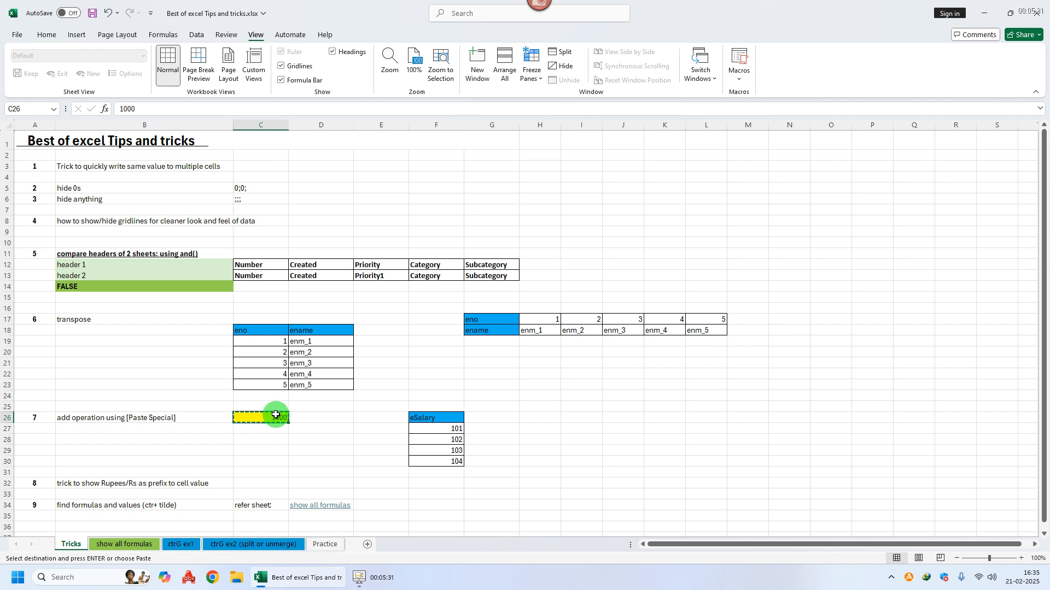
# - Add the copied 1000 to the eSalary values in F27:F30 using Paste Special with the Add operation
pyautogui.click(428, 429)
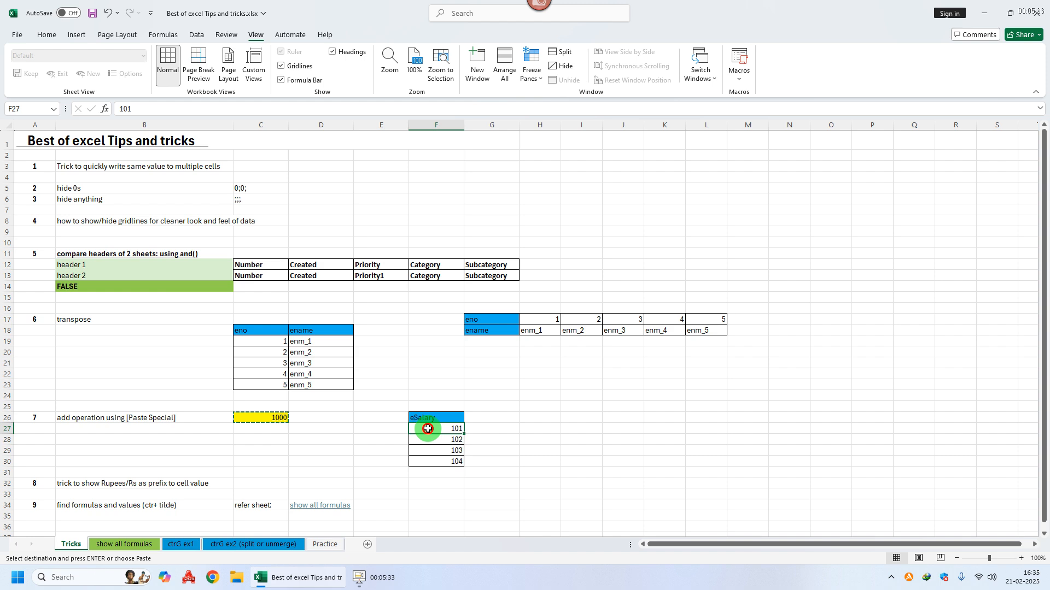
pyautogui.moveTo(428, 429); pyautogui.dragTo(428, 463)
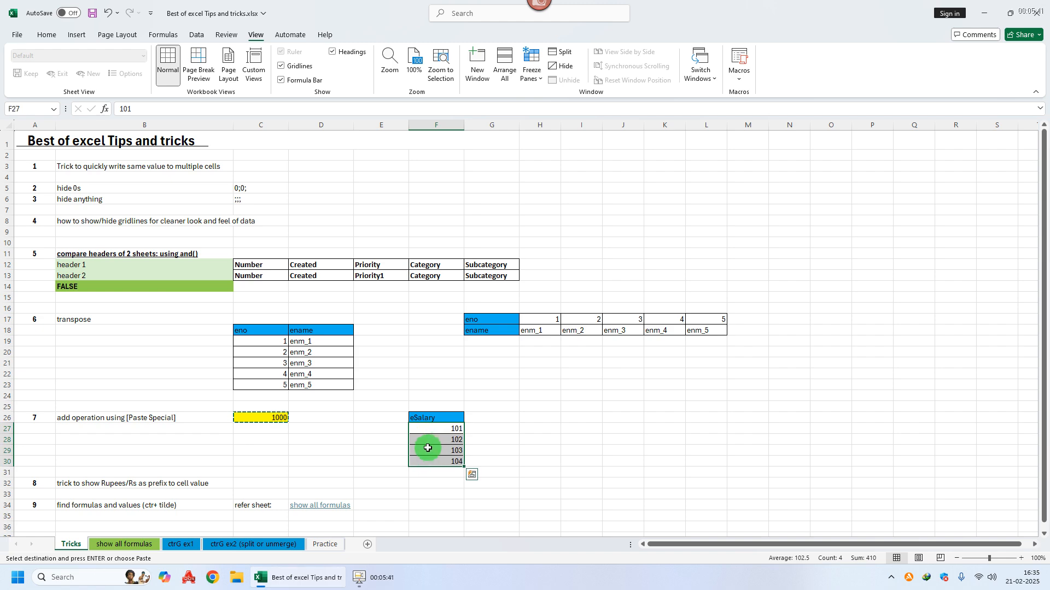
pyautogui.rightClick(427, 449)
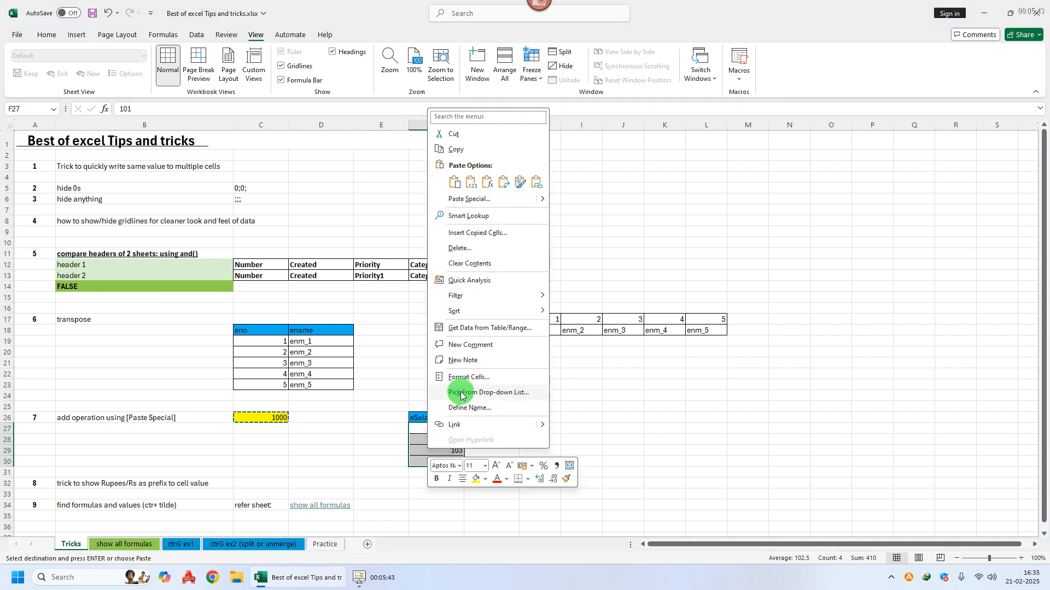
pyautogui.click(469, 200)
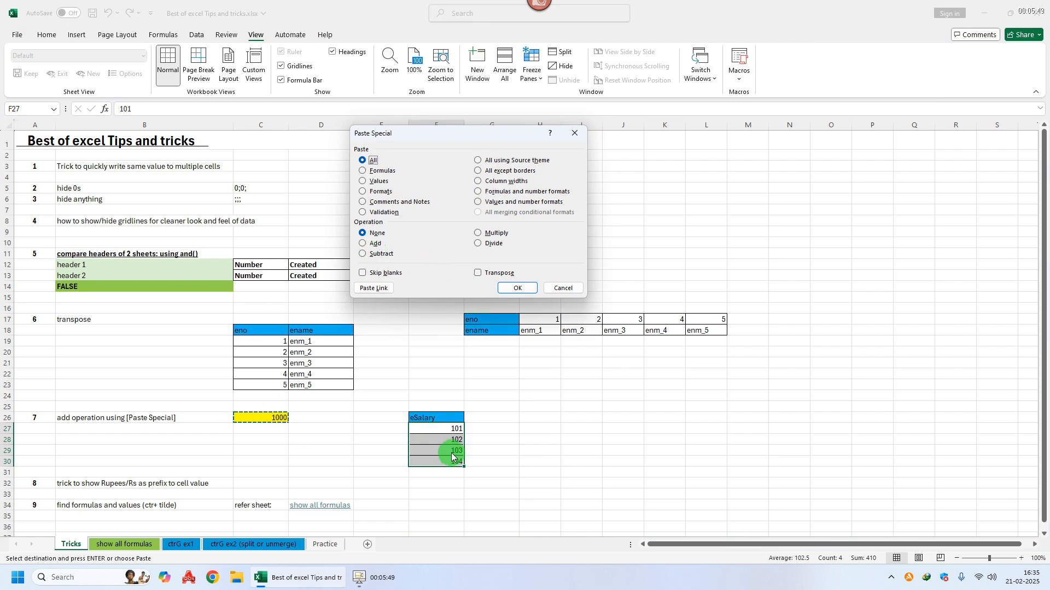
pyautogui.click(363, 246)
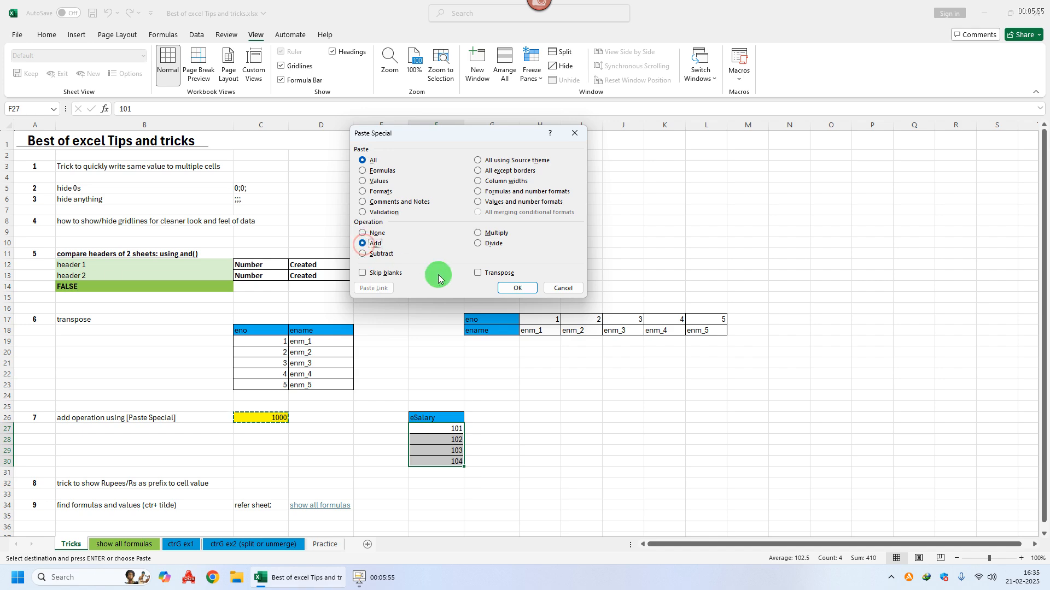
pyautogui.click(503, 287)
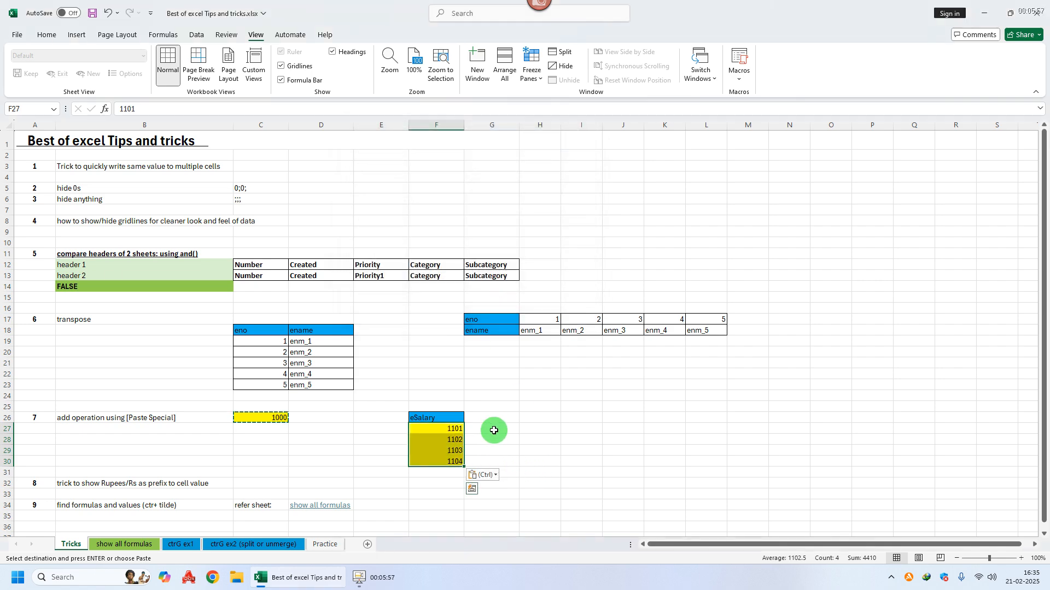
pyautogui.moveTo(443, 429); pyautogui.dragTo(442, 460)
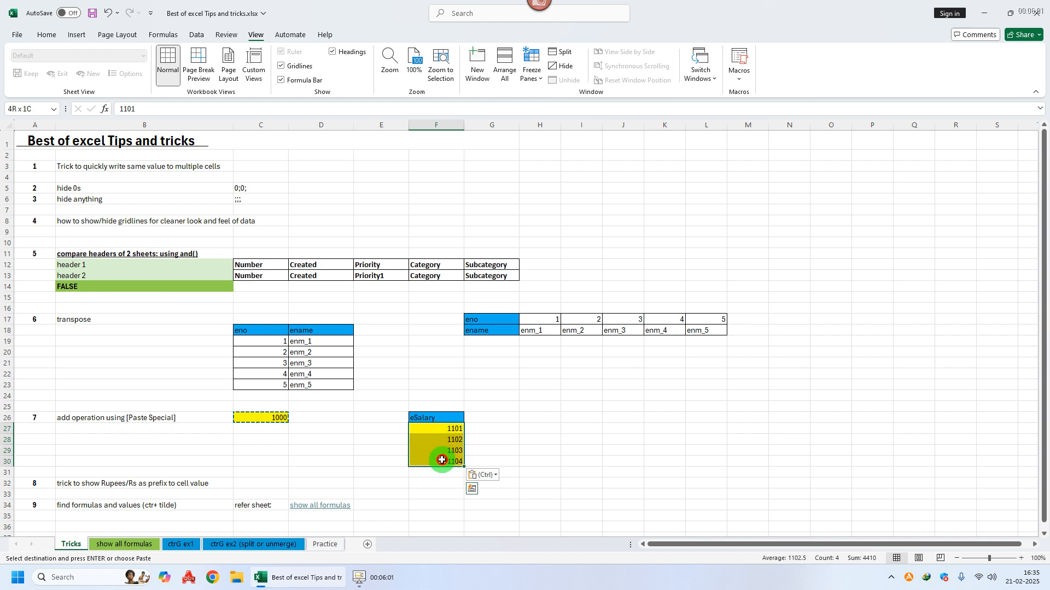
# - Open the Custom number format settings for the eSalary values in F27:F30, keeping those cells in view
pyautogui.click(112, 485)
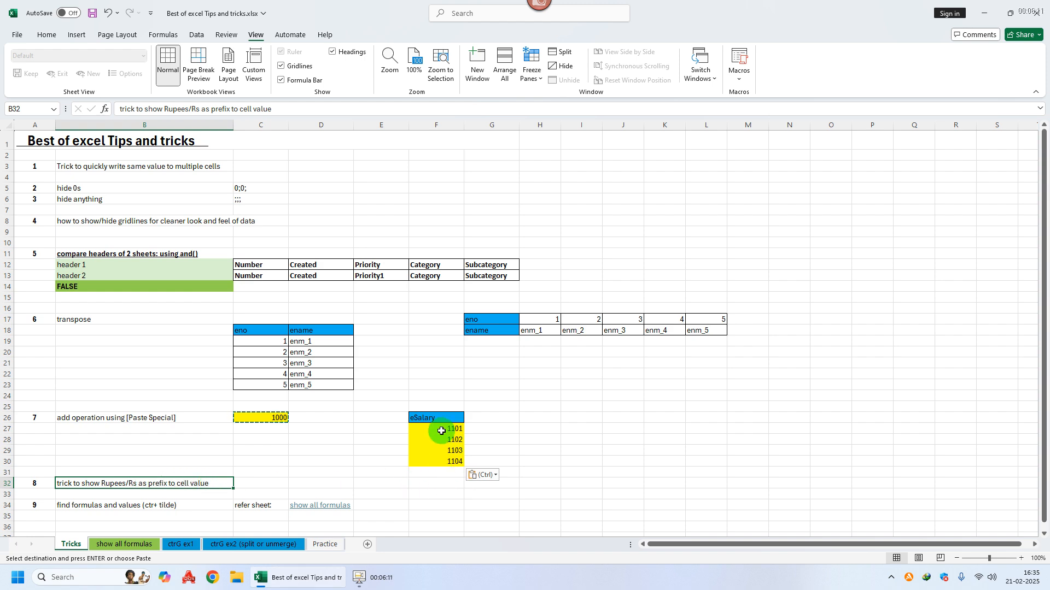
pyautogui.moveTo(441, 429); pyautogui.dragTo(435, 462)
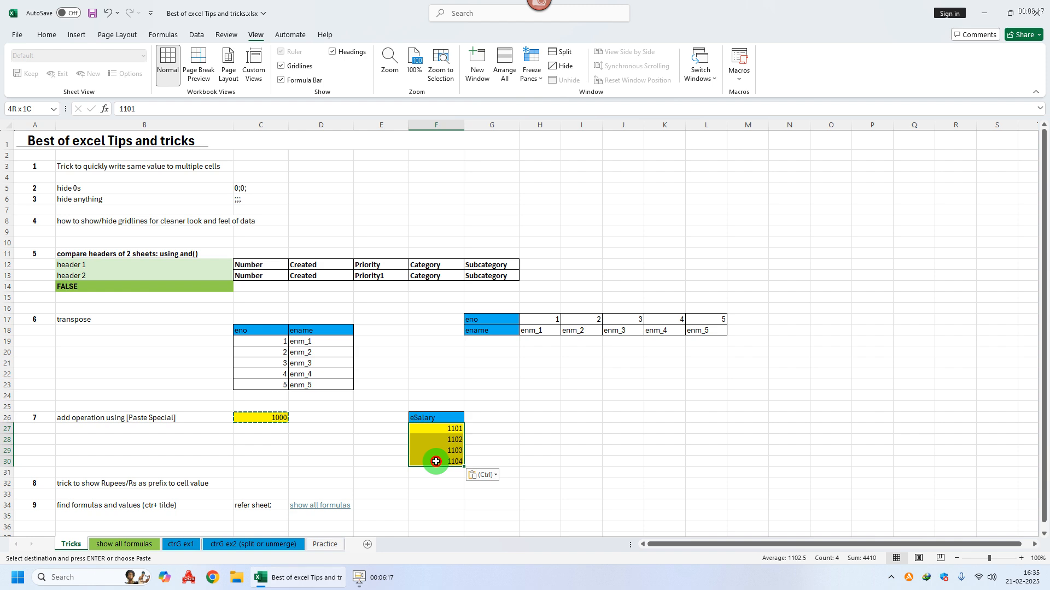
pyautogui.moveTo(436, 461); pyautogui.dragTo(436, 462)
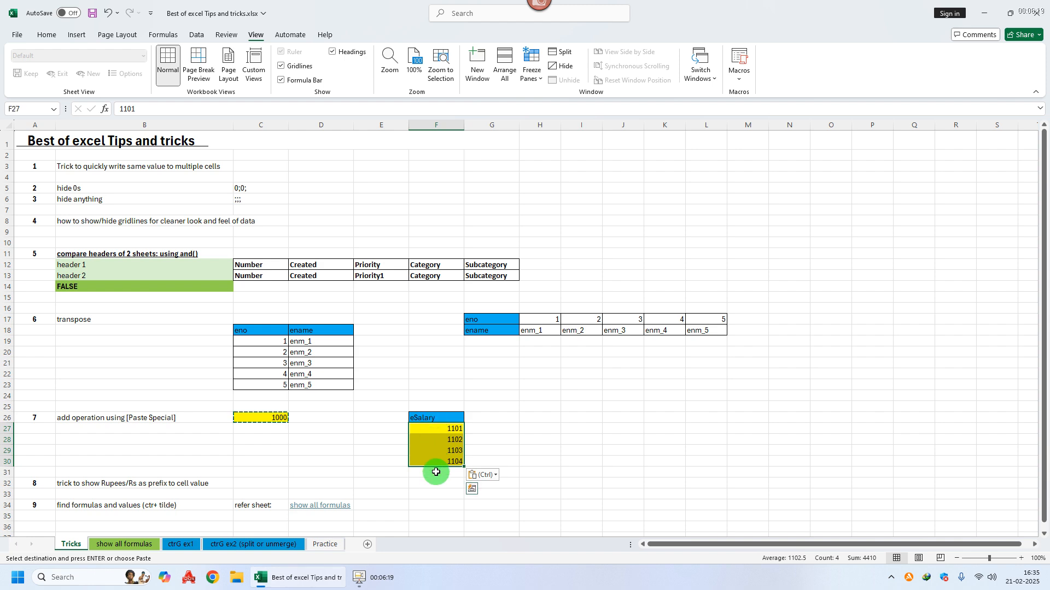
pyautogui.moveTo(433, 430); pyautogui.dragTo(433, 463)
pyautogui.rightClick(428, 442)
pyautogui.click(472, 371)
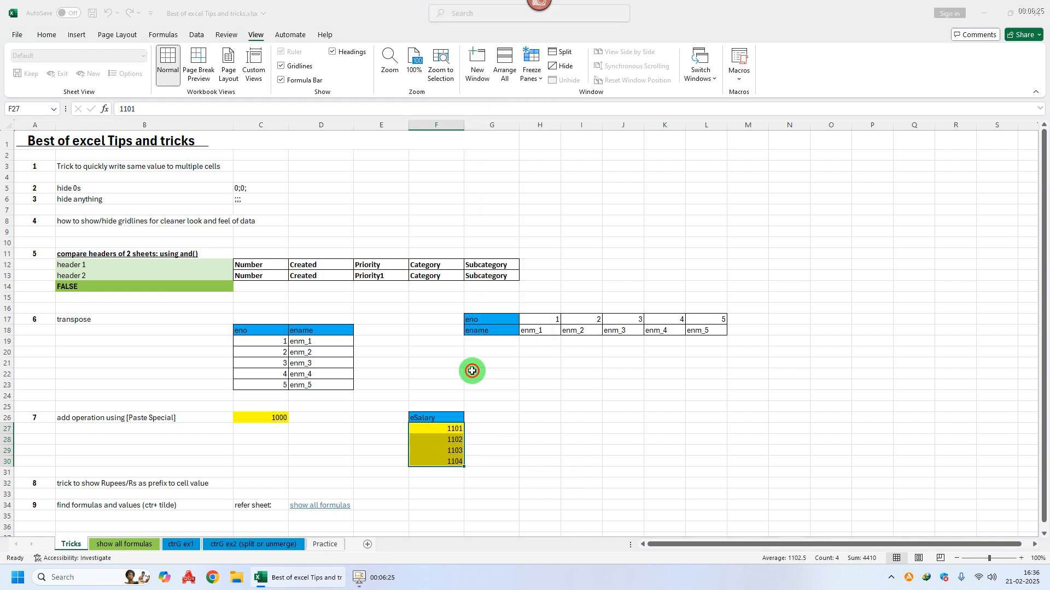
pyautogui.click(356, 360)
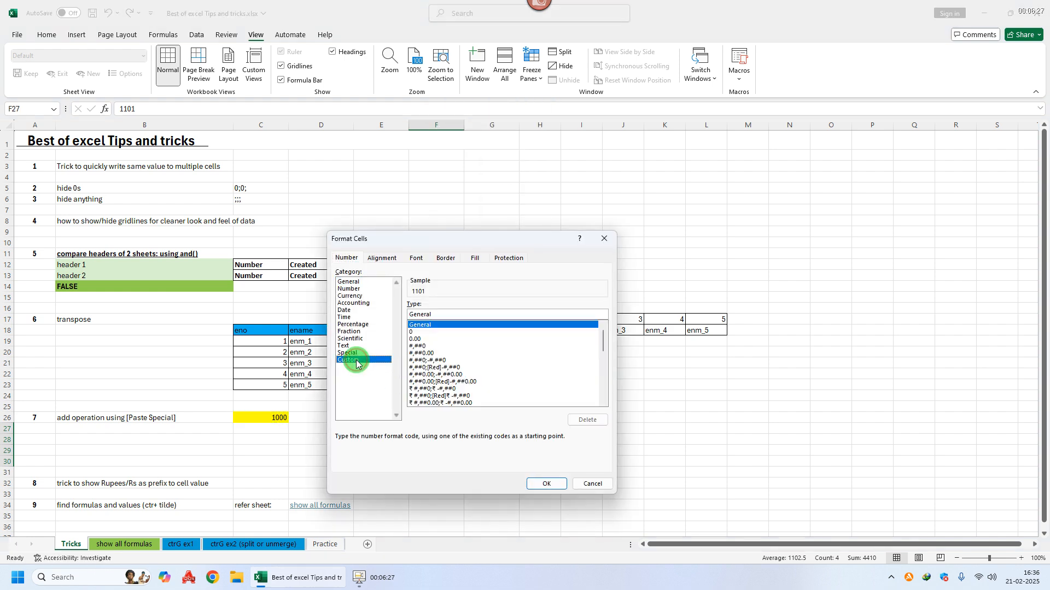
pyautogui.moveTo(458, 239); pyautogui.dragTo(228, 159)
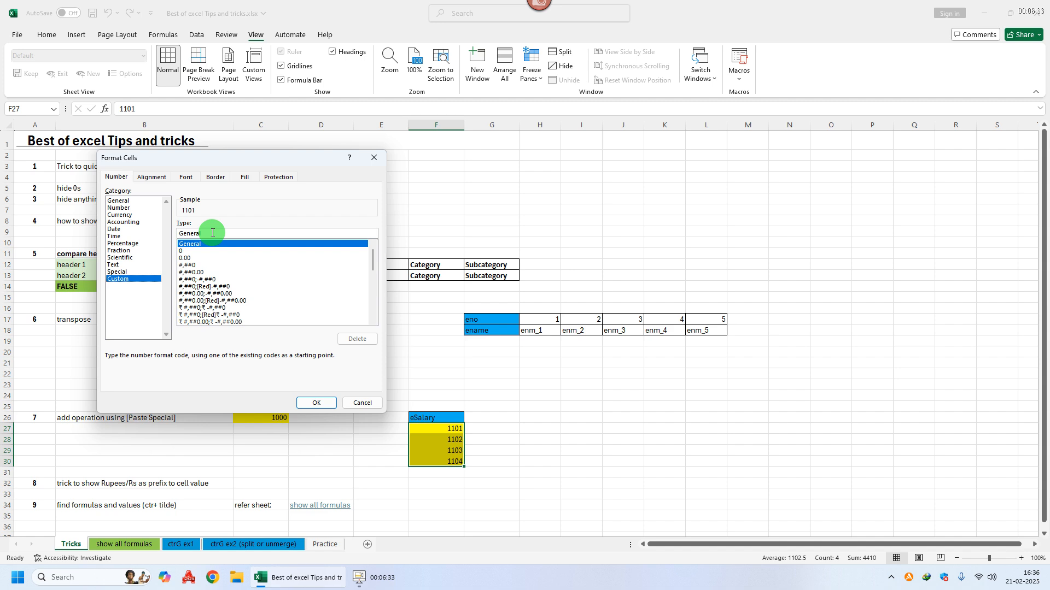
# - Take the ₹ symbol from the ₹ #,##0;₹ -#,##0 format and apply the custom format ₹ General to F27:F30
pyautogui.click(182, 309)
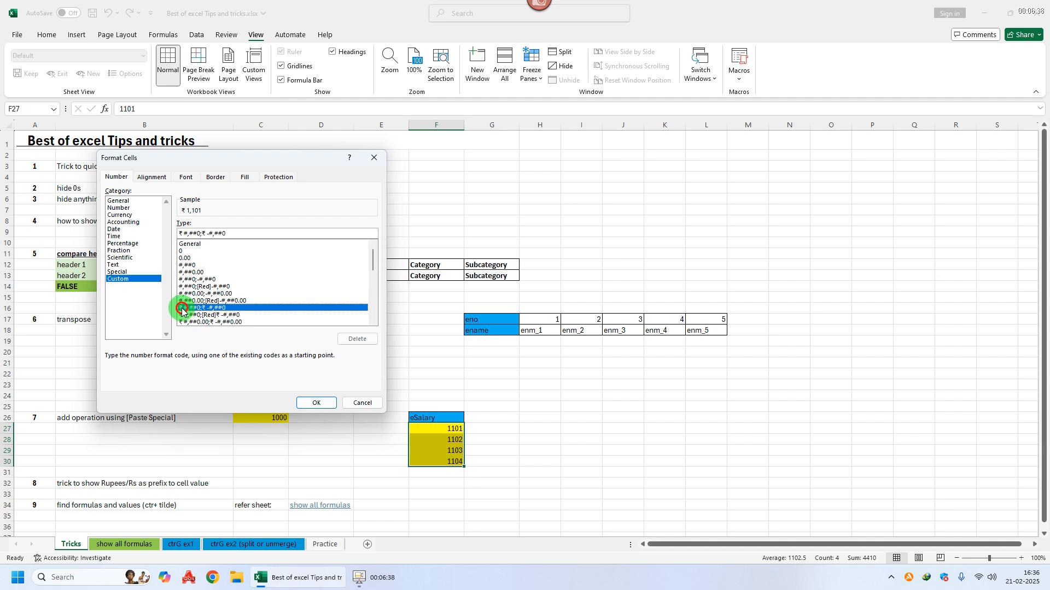
pyautogui.click(180, 234)
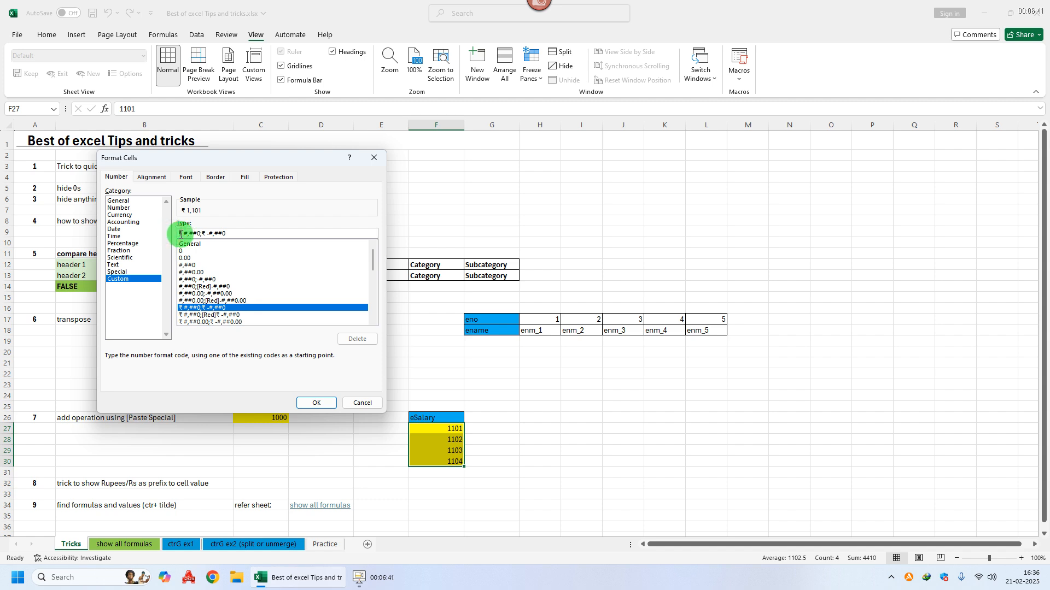
pyautogui.click(123, 272)
pyautogui.click(118, 279)
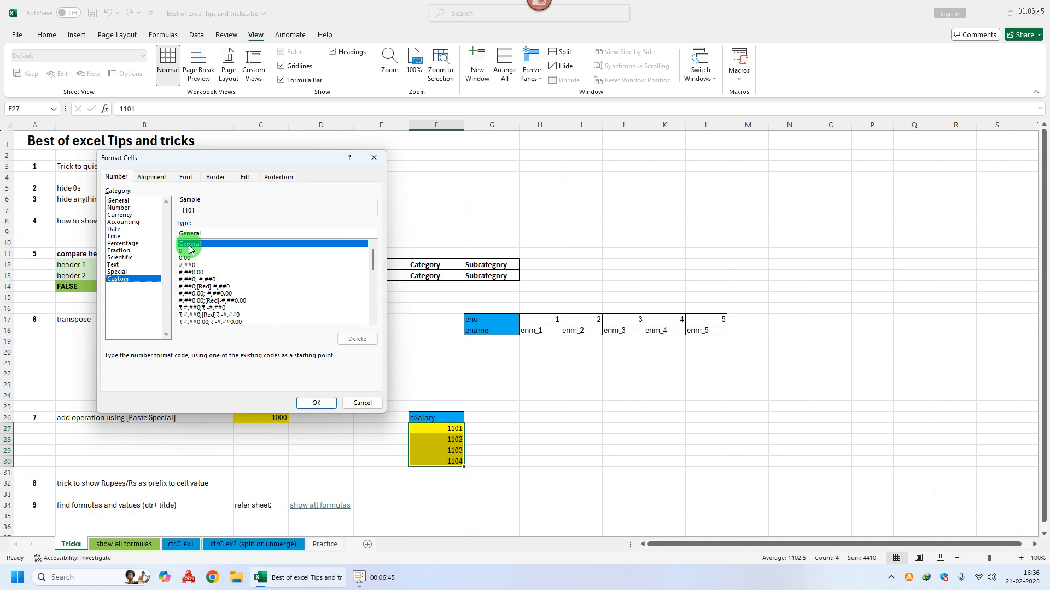
pyautogui.click(218, 234)
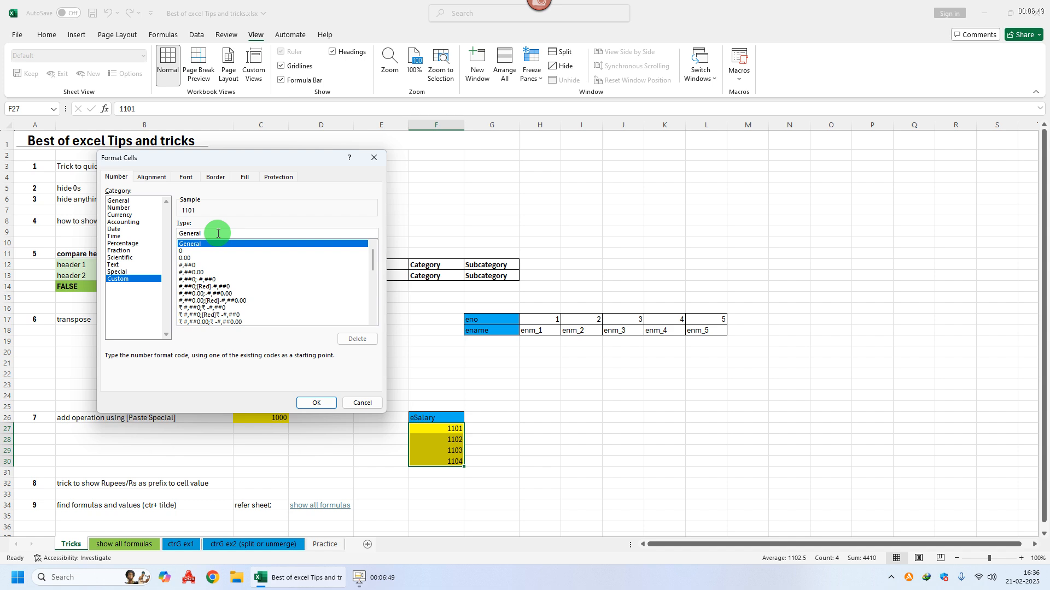
pyautogui.press('Home')
pyautogui.write('₹')
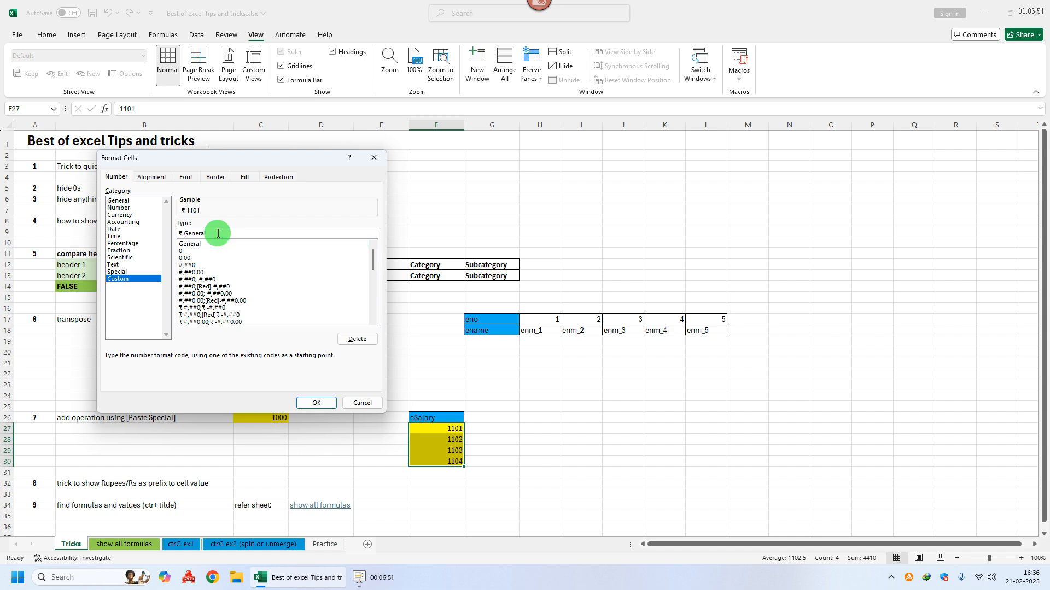
pyautogui.click(314, 404)
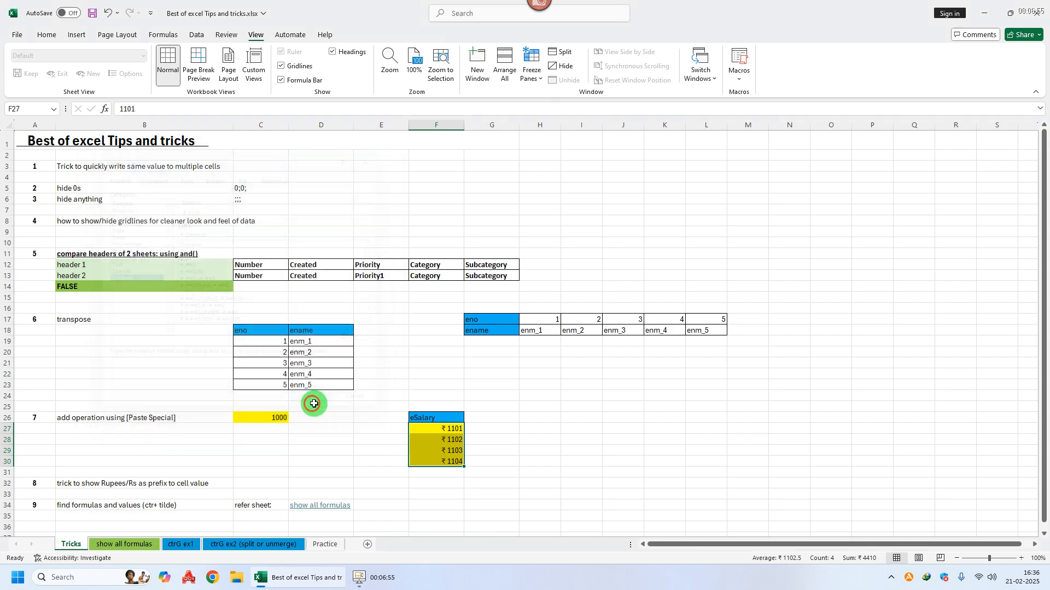
# - Apply the custom format "amount in Rs. "General to F27:F30 and autofit the width of column F
pyautogui.click(517, 418)
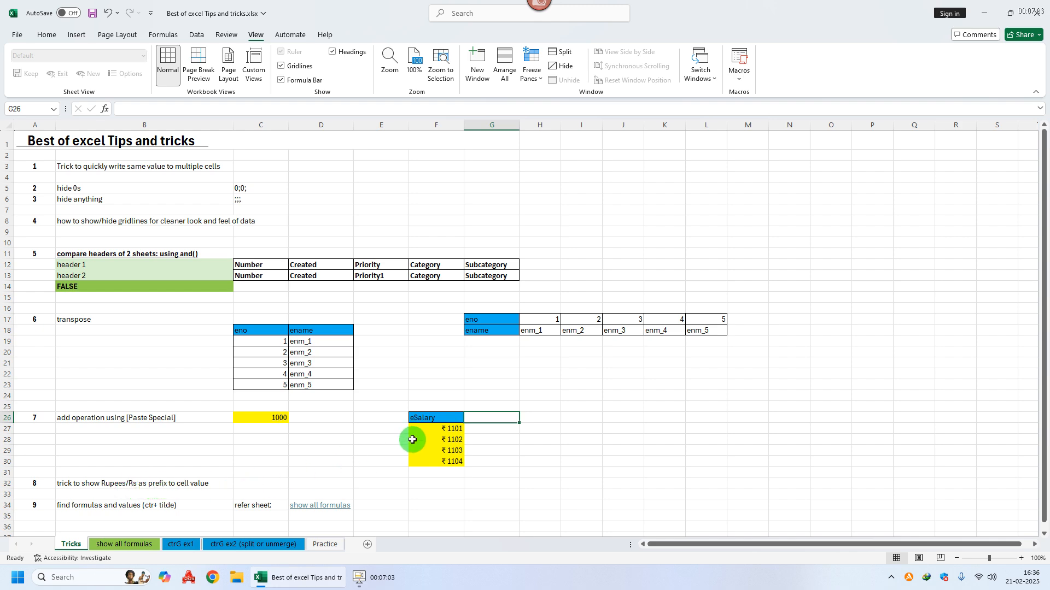
pyautogui.click(426, 429)
pyautogui.moveTo(426, 430); pyautogui.dragTo(426, 464)
pyautogui.rightClick(425, 448)
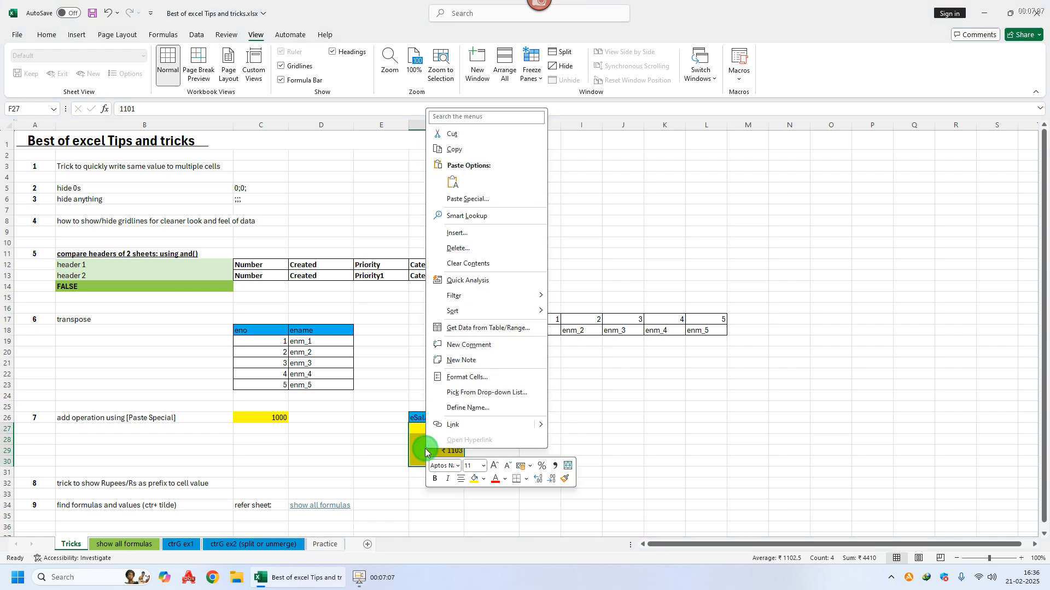
pyautogui.click(463, 382)
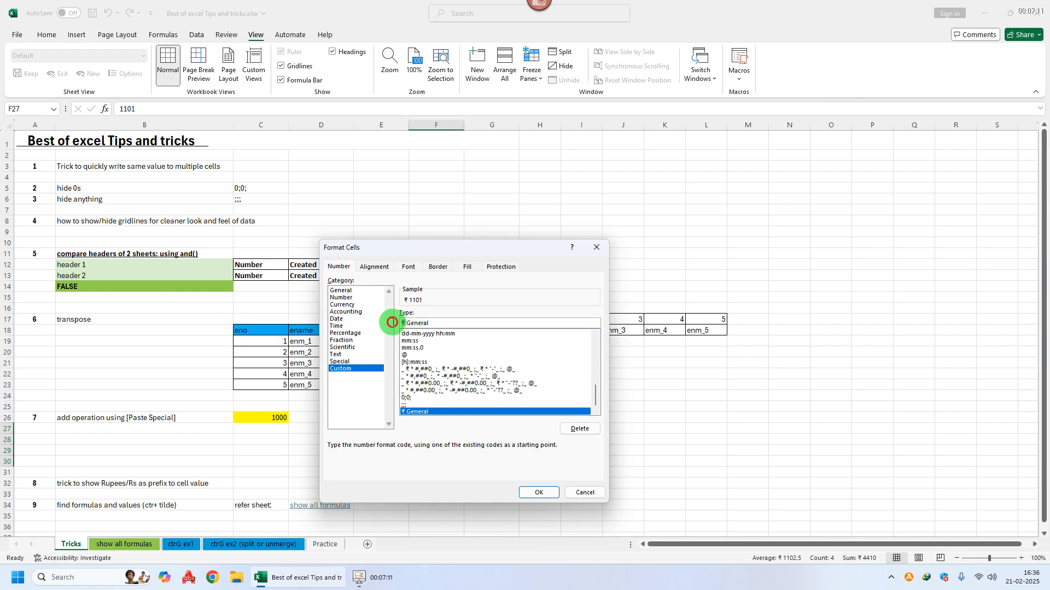
pyautogui.write('amount in Rs.')
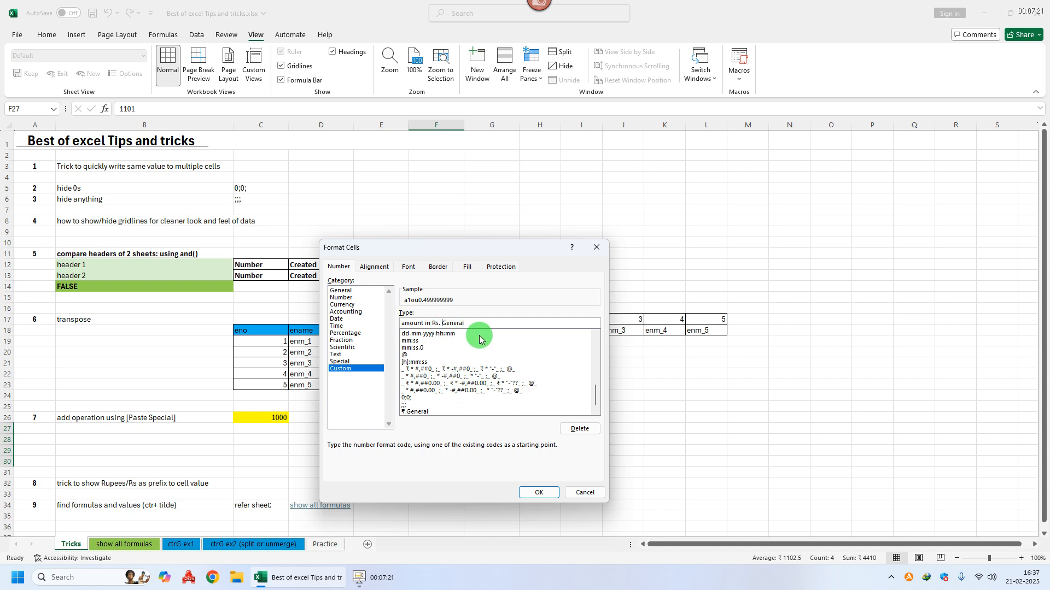
pyautogui.write('"')
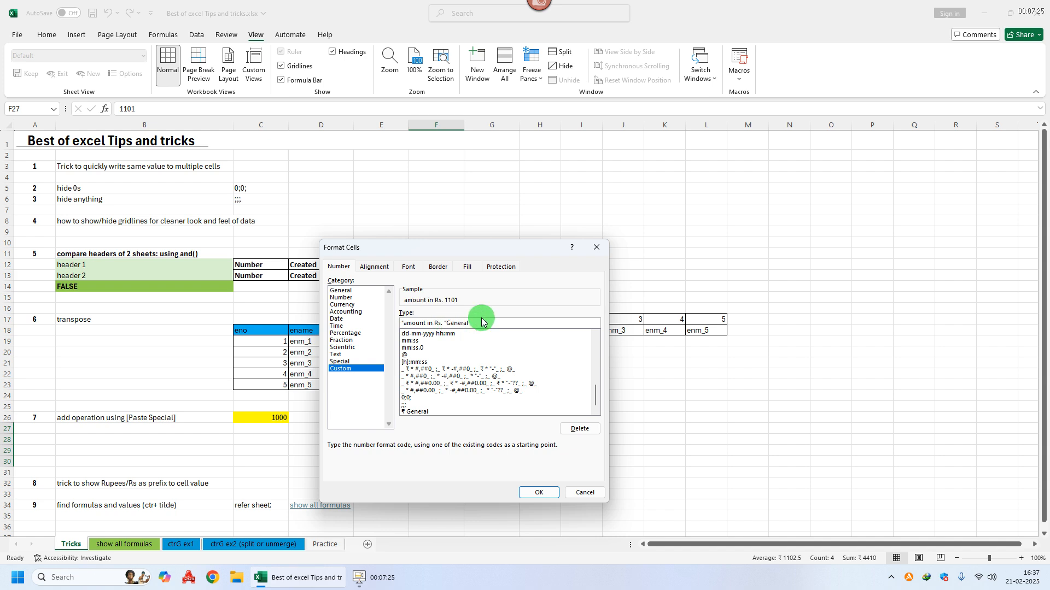
pyautogui.click(540, 493)
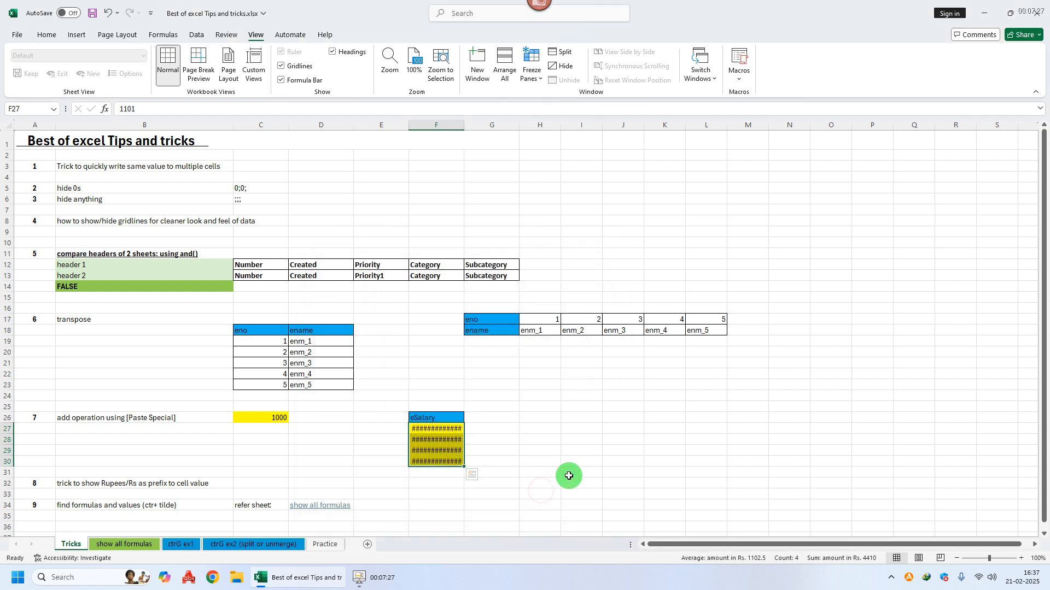
pyautogui.click(618, 461)
pyautogui.doubleClick(465, 120)
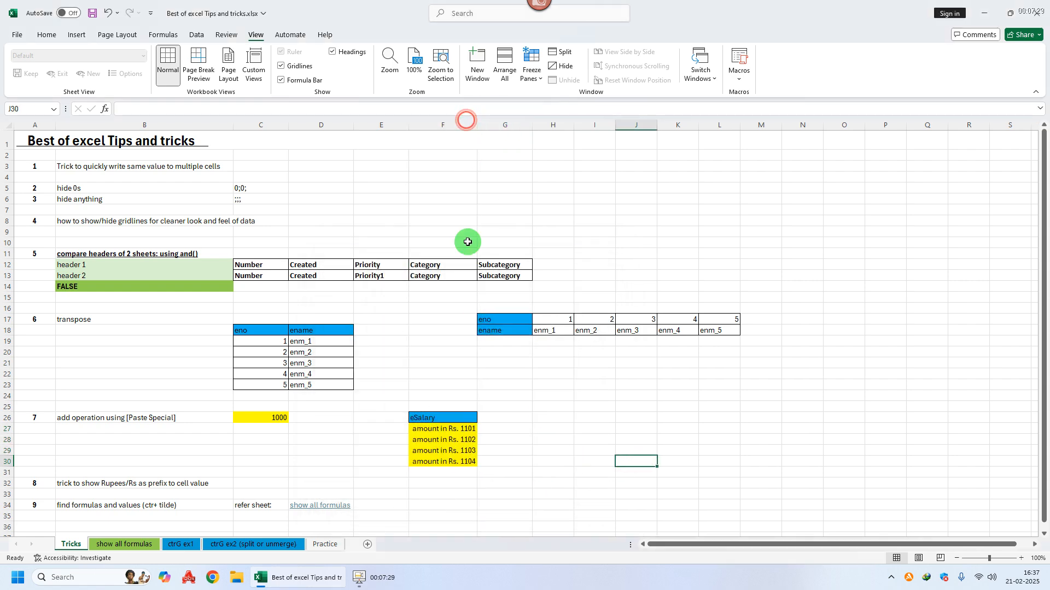
# - Inspect the underlying value of F27 behind its custom format, leaving the cell unedited
pyautogui.moveTo(451, 429); pyautogui.dragTo(445, 462)
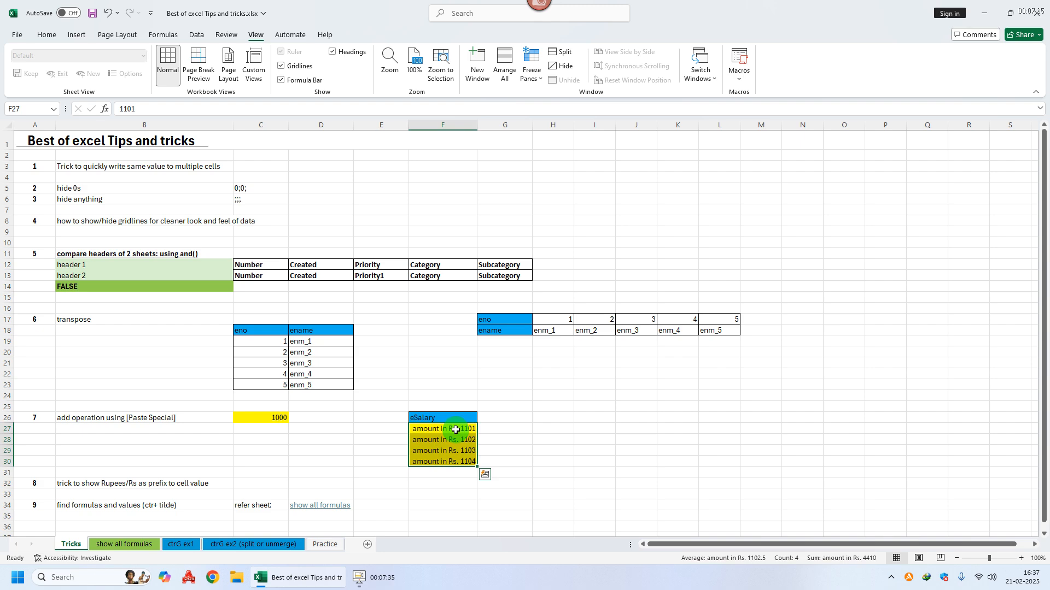
pyautogui.click(456, 429)
pyautogui.moveTo(137, 109); pyautogui.dragTo(109, 110)
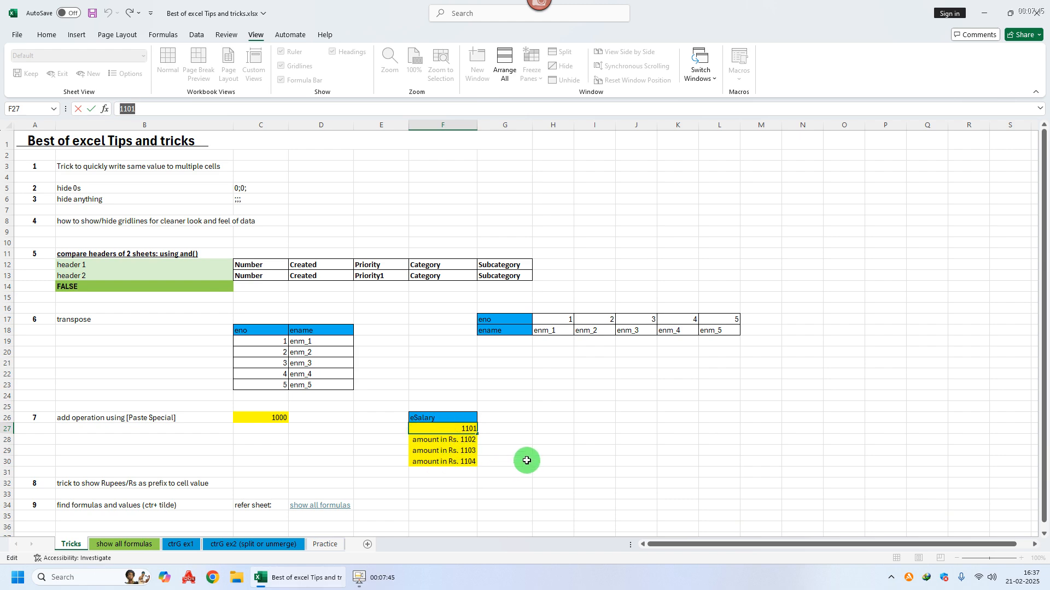
pyautogui.press('Escape')
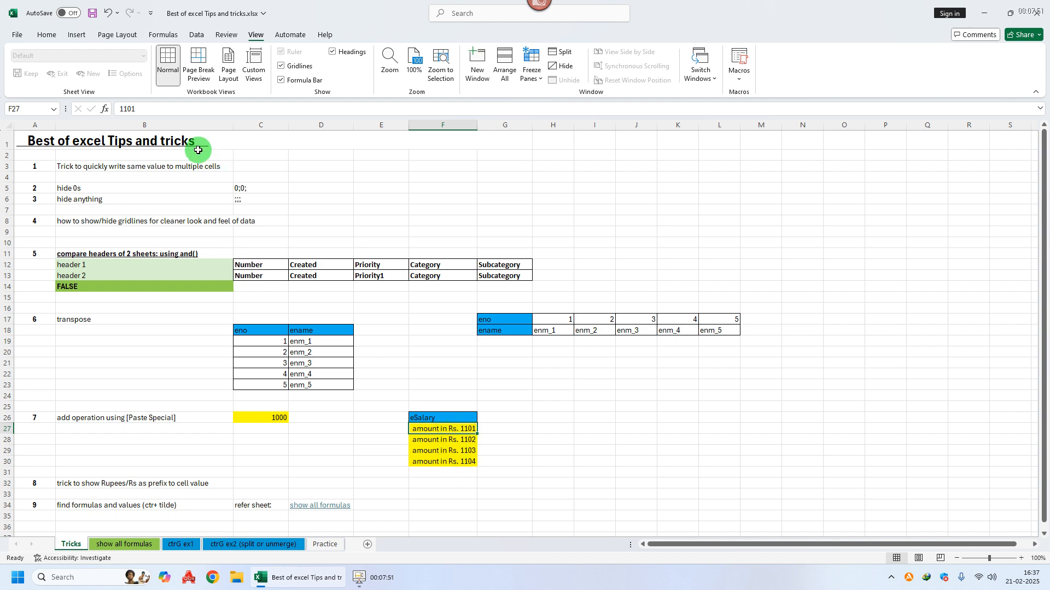
# - Total the eSalary values F27:F30 with a SUM formula in F31
pyautogui.click(453, 473)
pyautogui.hotkey('alt', '=')
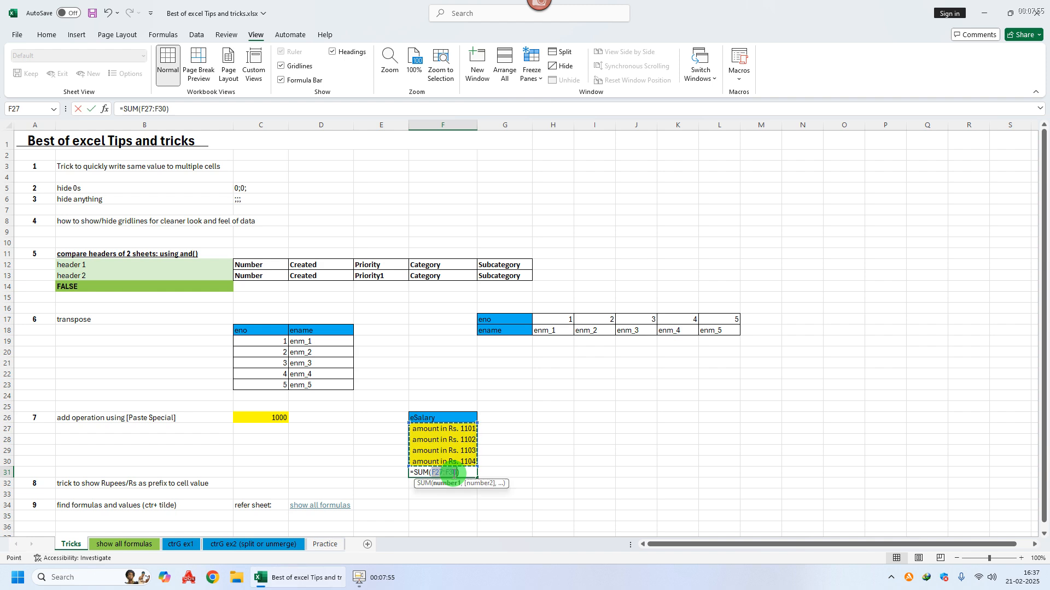
pyautogui.hotkey('ctrl', 'Return')
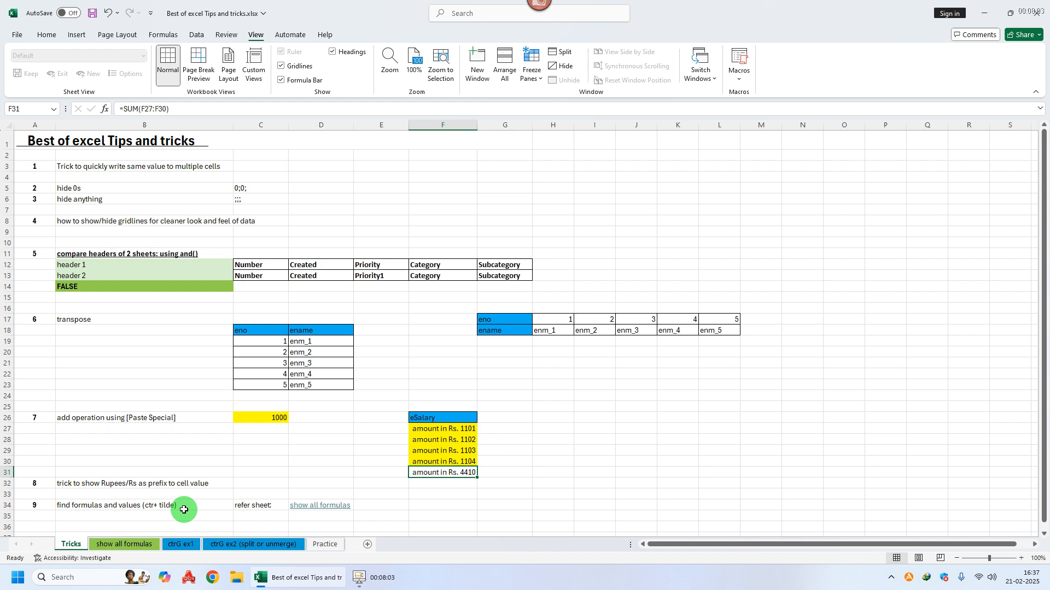
# - Follow the "show all formulas" link of trick 9 and review the num1 and num2 columns of the example table
pyautogui.click(90, 505)
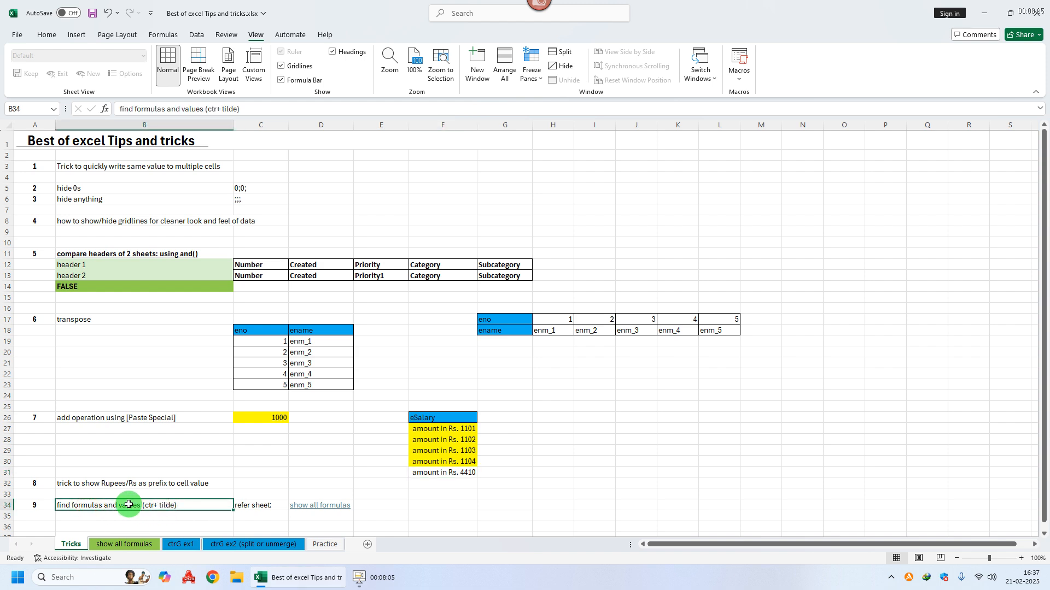
pyautogui.click(324, 506)
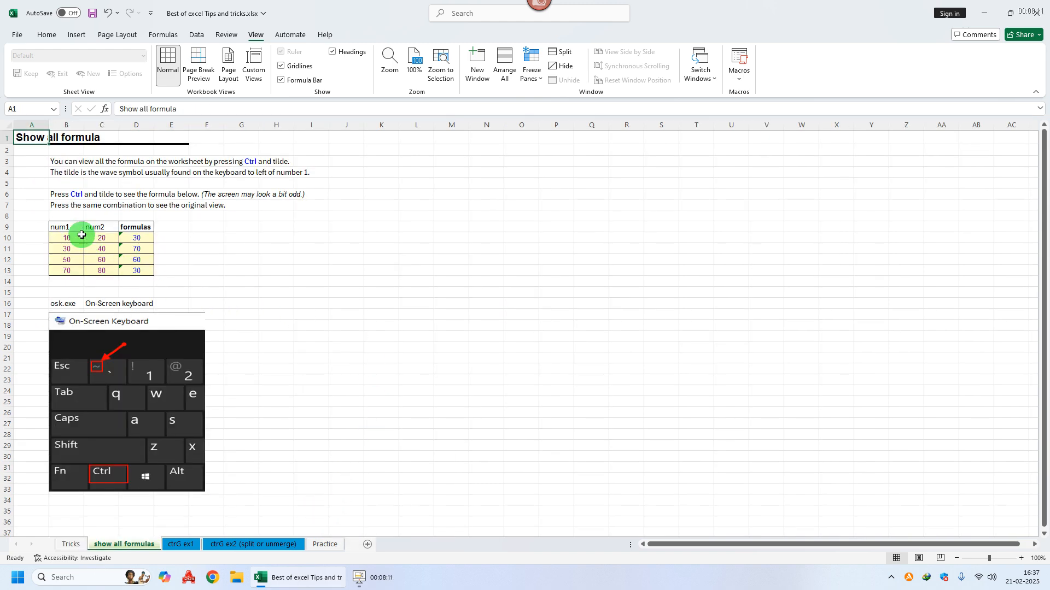
pyautogui.moveTo(60, 226); pyautogui.dragTo(62, 278)
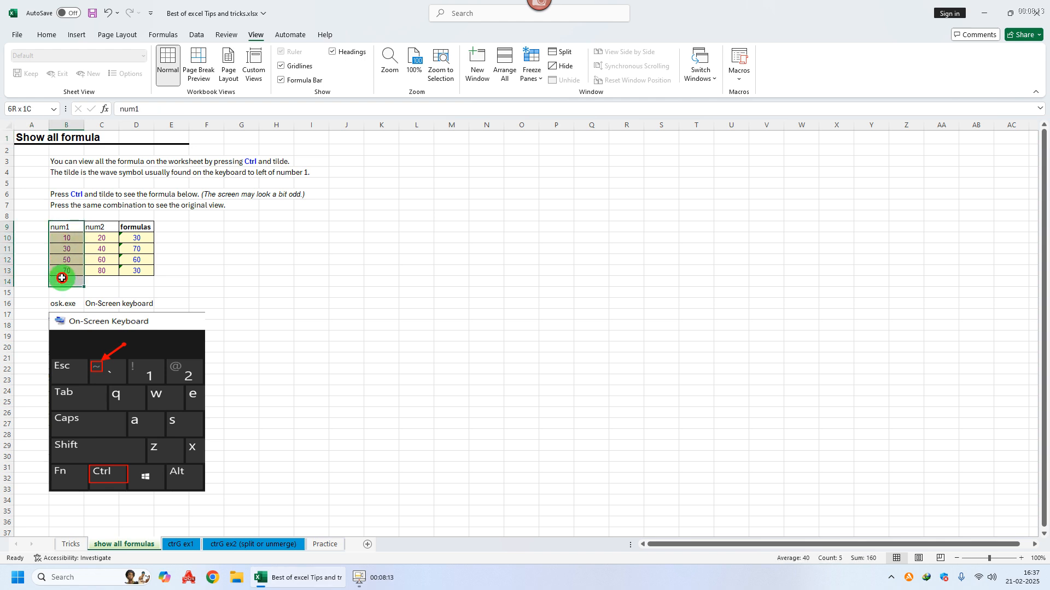
pyautogui.moveTo(92, 226); pyautogui.dragTo(100, 281)
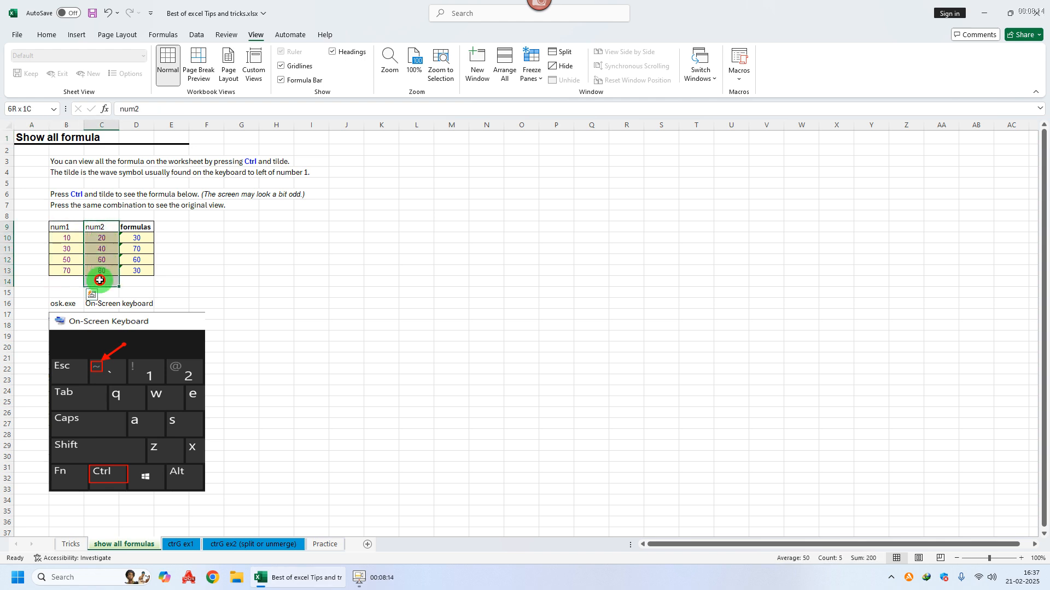
# - Inspect the underlying formulas in D10 and D11 of the formulas column, leaving the cells unedited
pyautogui.click(138, 236)
pyautogui.click(189, 108)
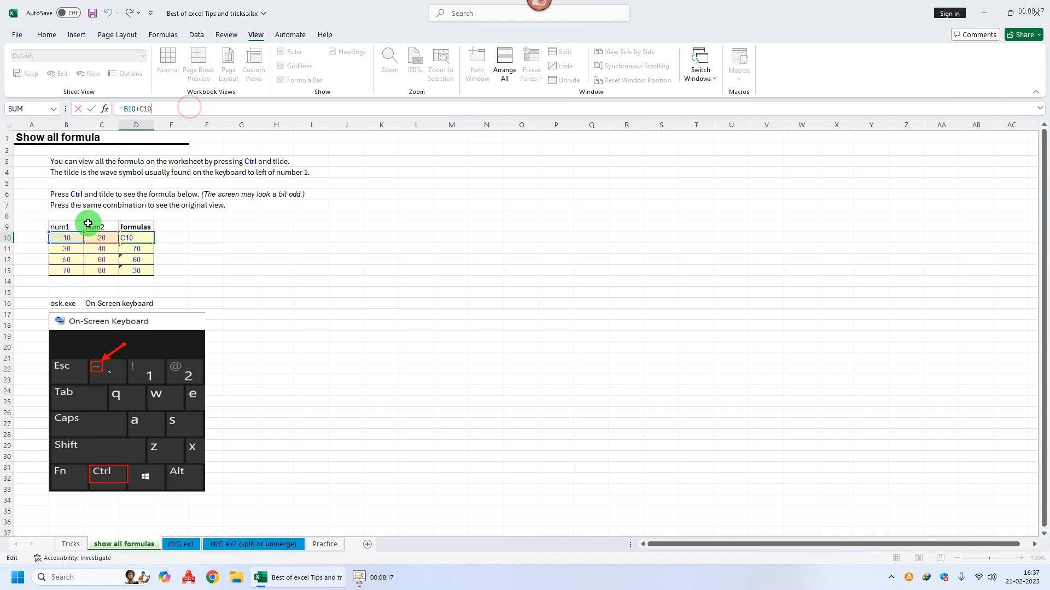
pyautogui.press('Escape')
pyautogui.click(138, 249)
pyautogui.click(203, 108)
pyautogui.click(437, 310)
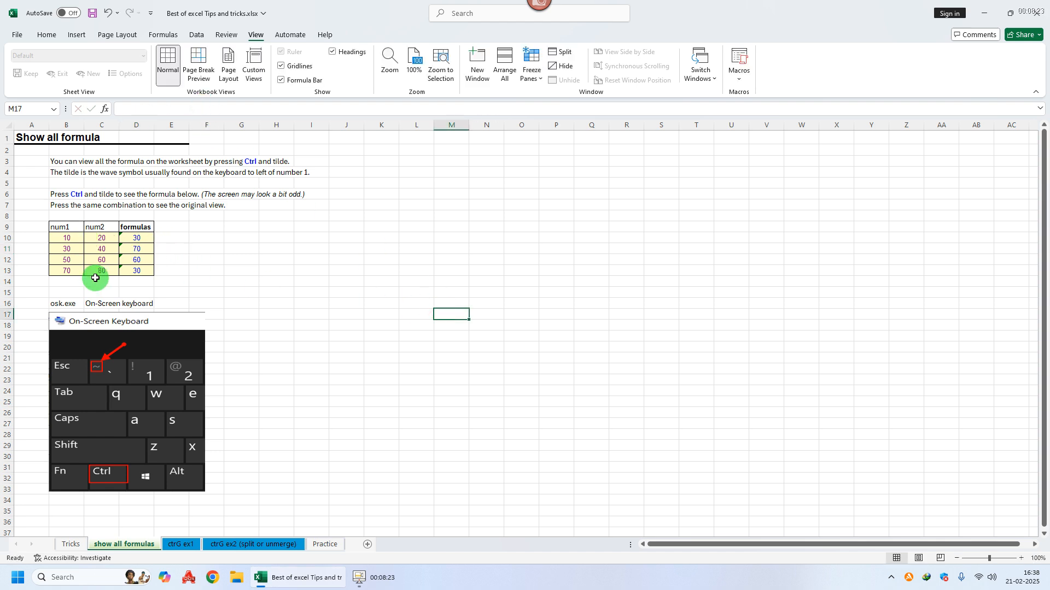
pyautogui.moveTo(137, 226); pyautogui.dragTo(133, 271)
pyautogui.click(329, 281)
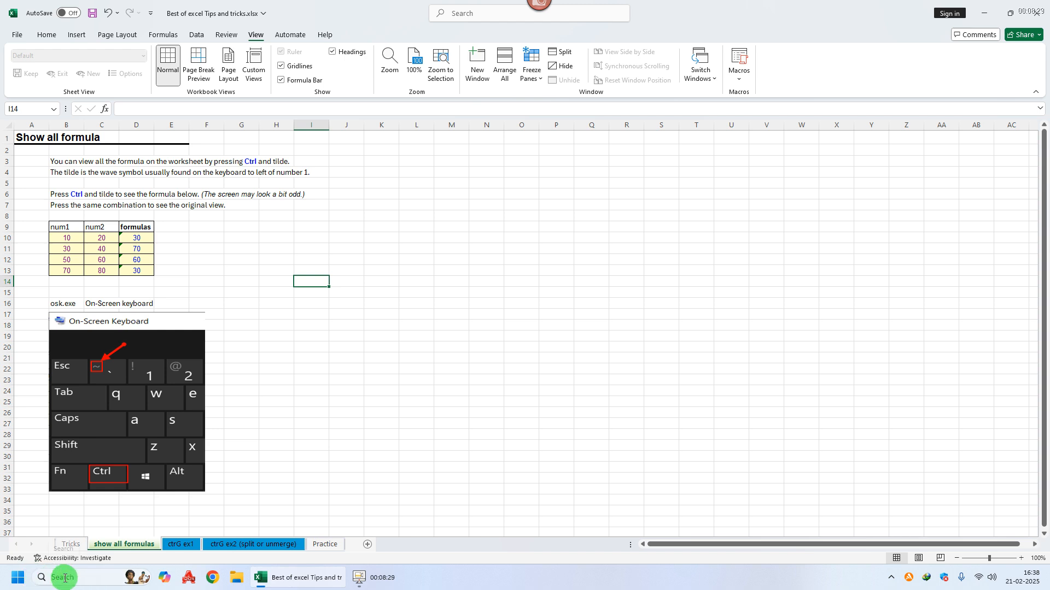
# - Launch the On-Screen Keyboard with osk.exe and use it to display all formulas on the show all formulas sheet
pyautogui.press('super+r')
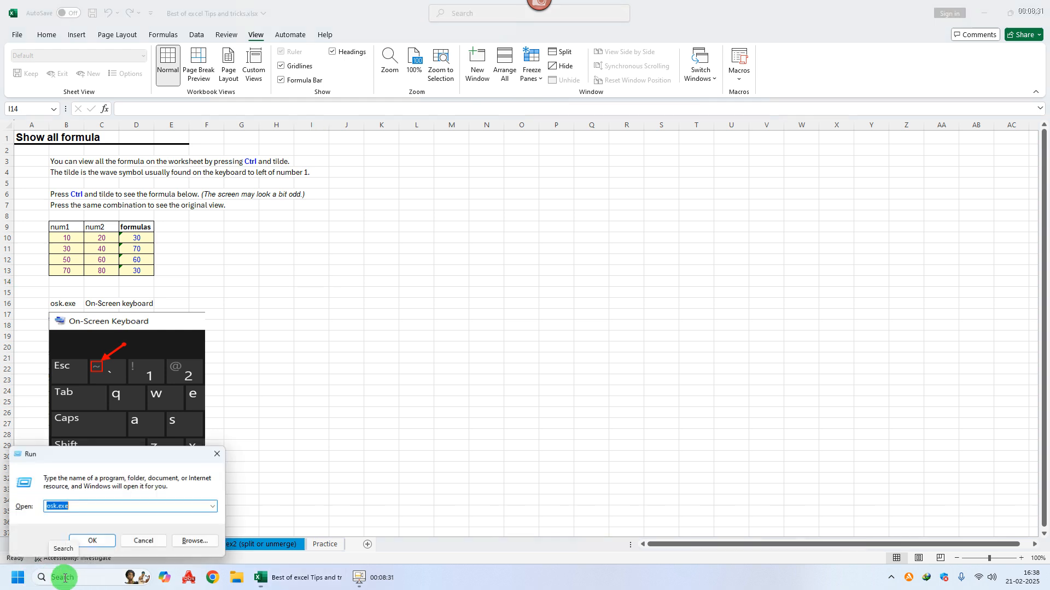
pyautogui.press('Return')
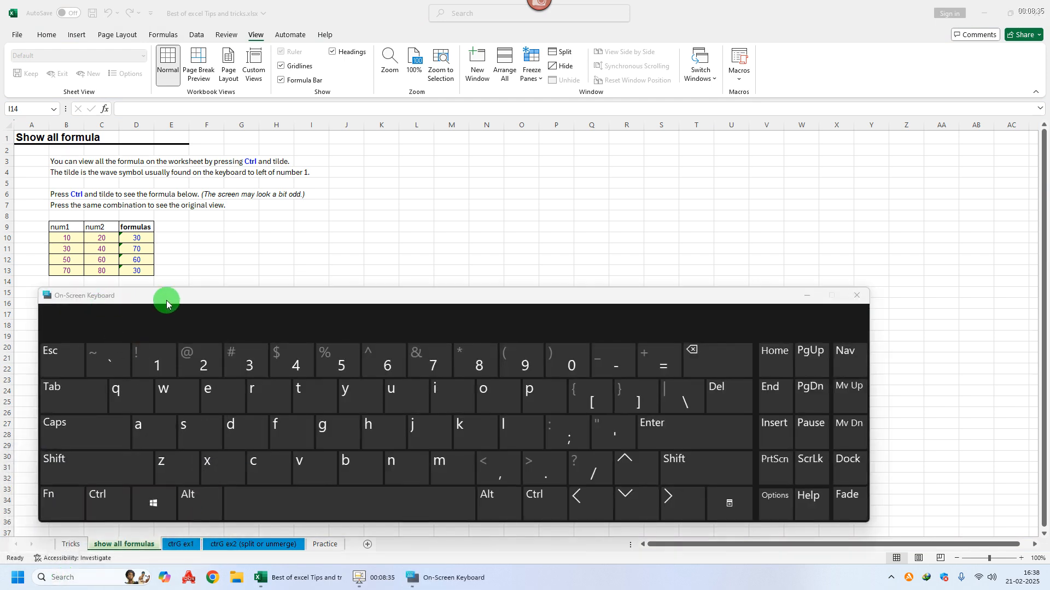
pyautogui.click(320, 10)
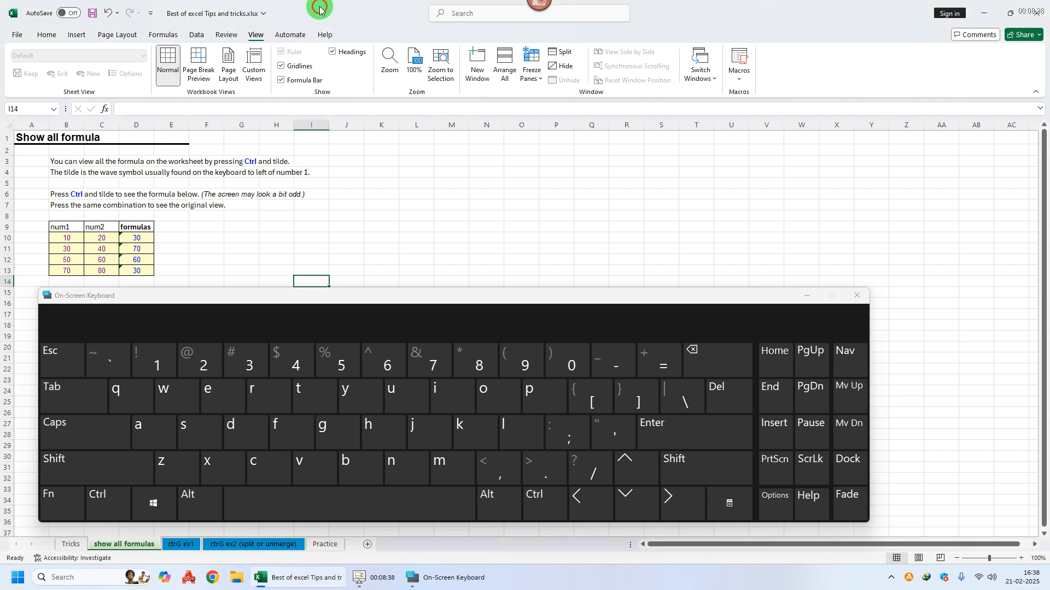
pyautogui.click(100, 501)
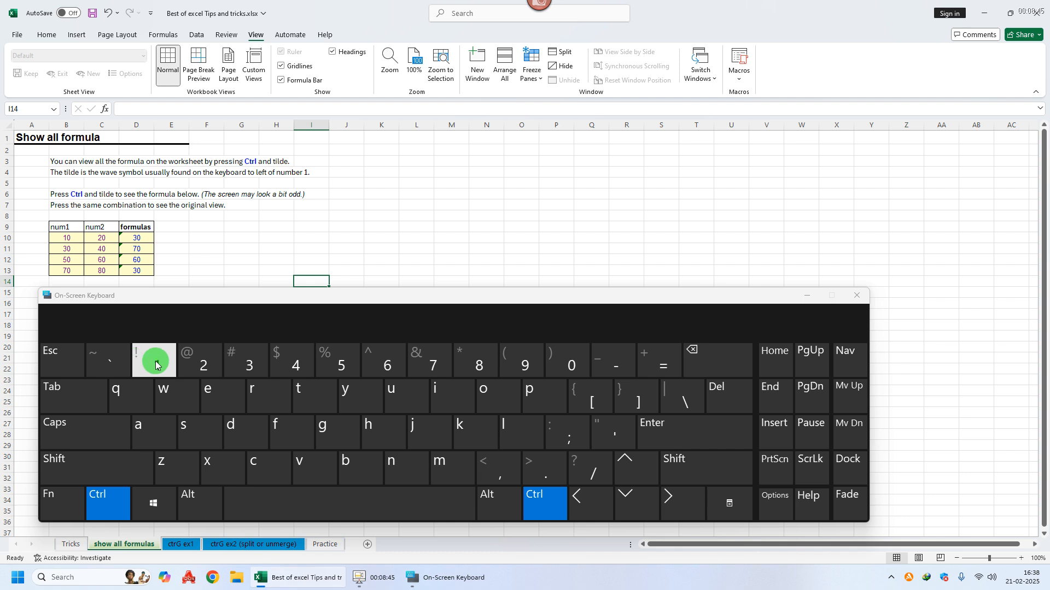
pyautogui.click(104, 364)
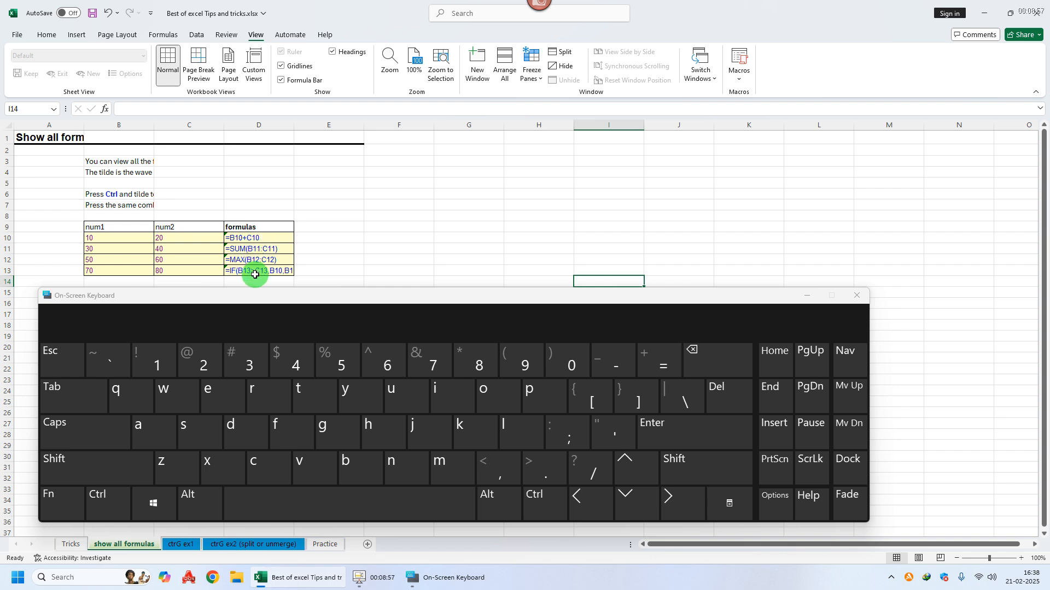
# - Switch the sheet back to displaying values with the On-Screen Keyboard and close that keyboard
pyautogui.click(102, 505)
pyautogui.click(106, 359)
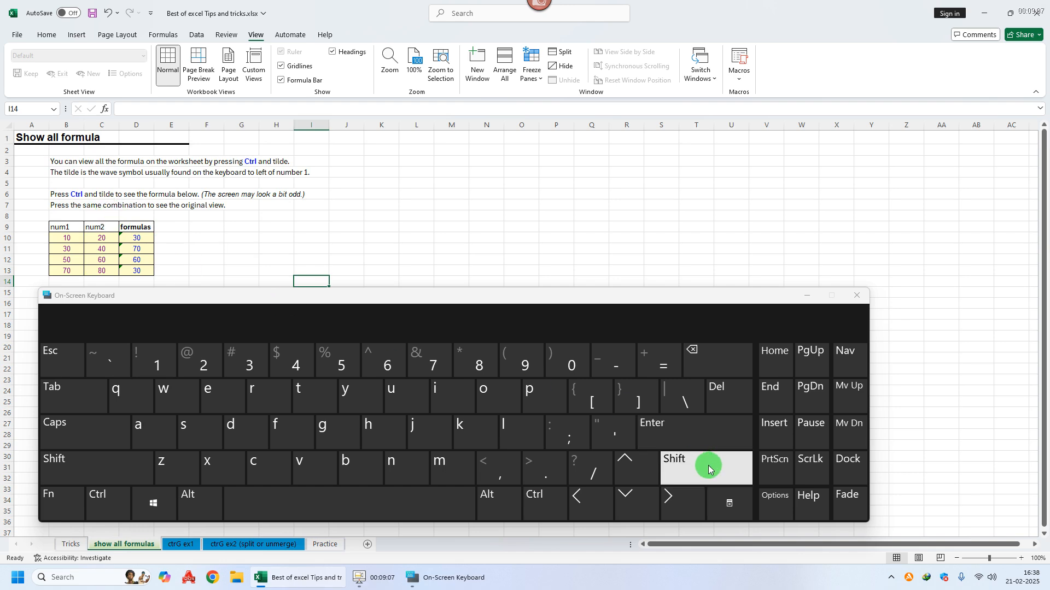
pyautogui.click(855, 296)
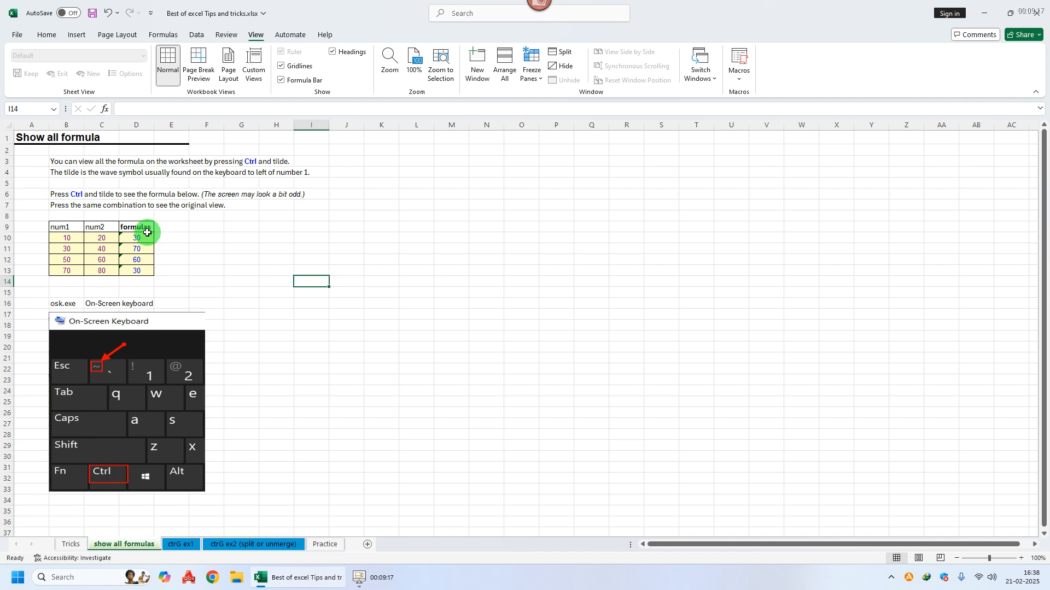
# - Go by way of the Tricks sheet to the ctrG ex1 sheet and display its formulas instead of values
pyautogui.click(71, 544)
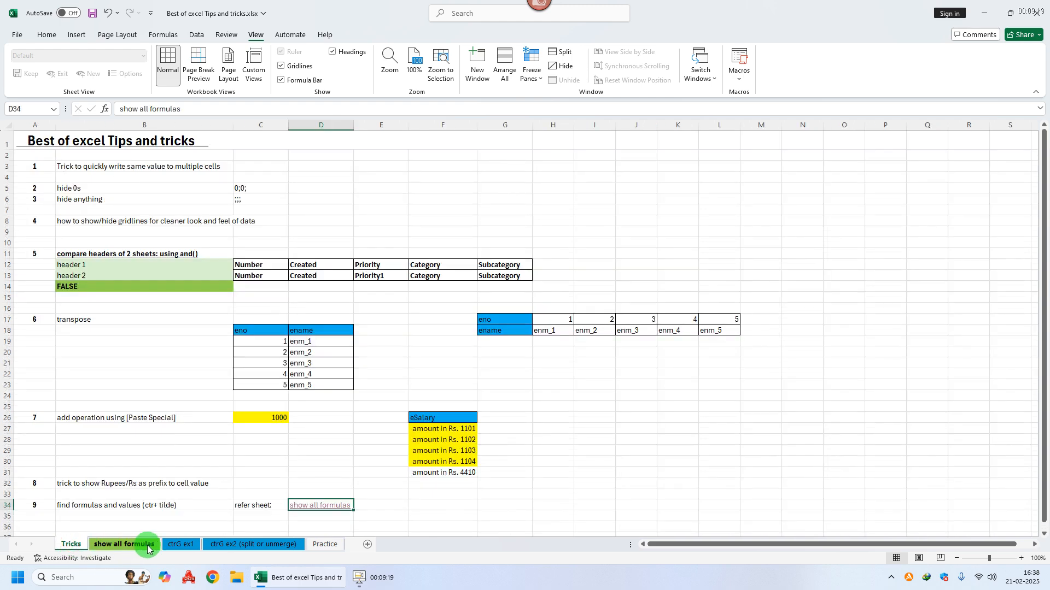
pyautogui.click(182, 546)
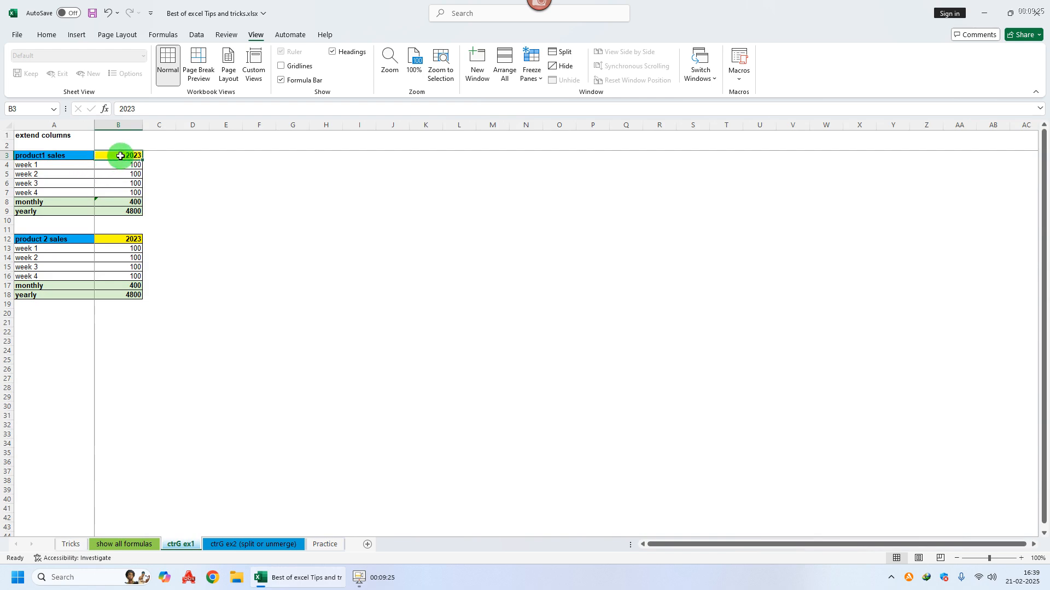
pyautogui.hotkey('ctrl', '`')
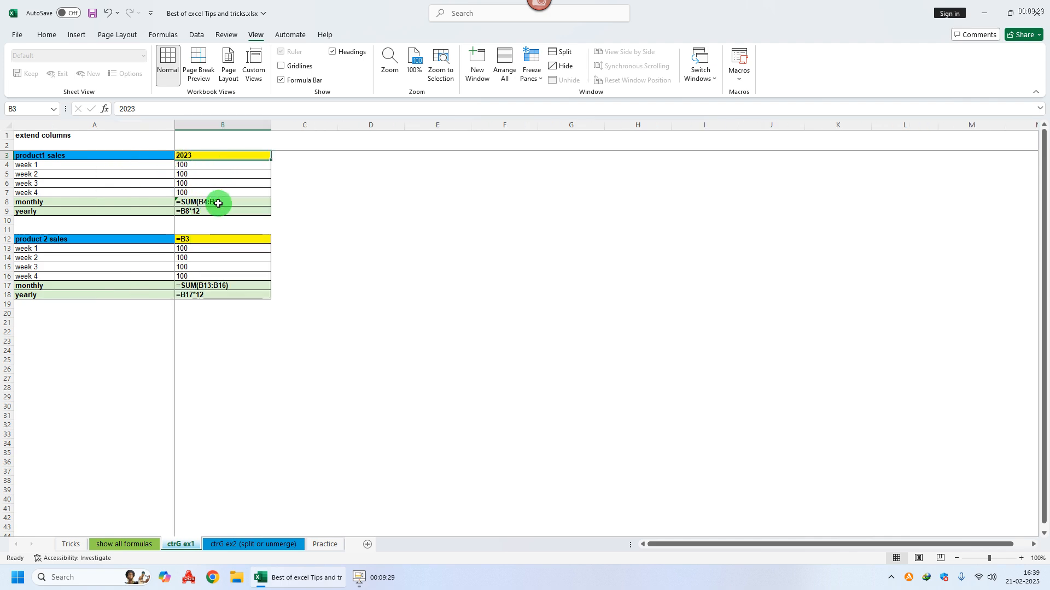
# - Examine the product1 weekly values and the monthly and yearly formulas in B8 and B9, and switch the sheet back to displaying values
pyautogui.moveTo(59, 156); pyautogui.dragTo(202, 191)
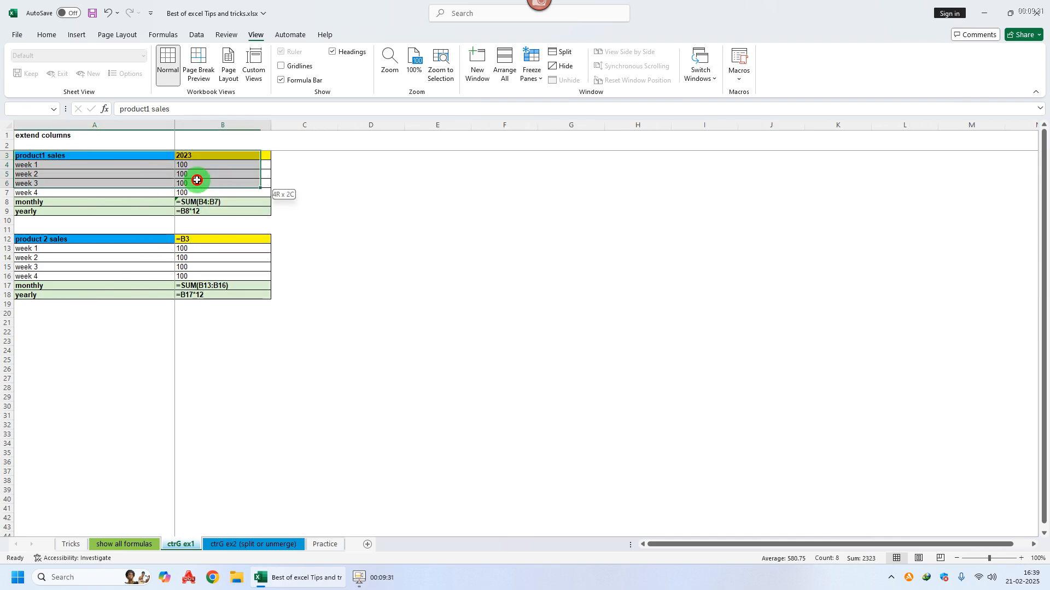
pyautogui.click(195, 155)
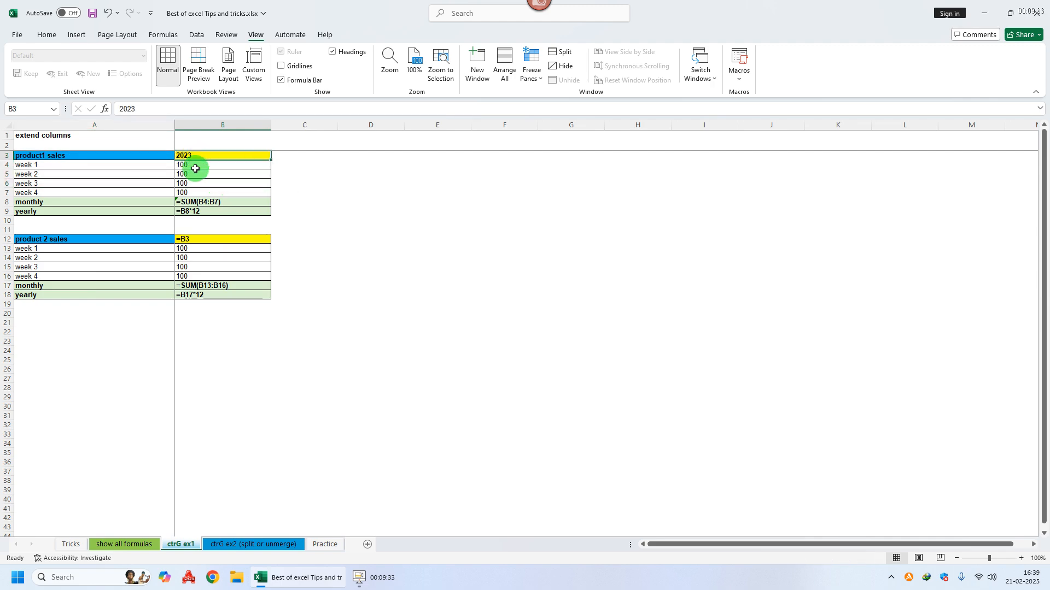
pyautogui.moveTo(198, 165); pyautogui.dragTo(188, 199)
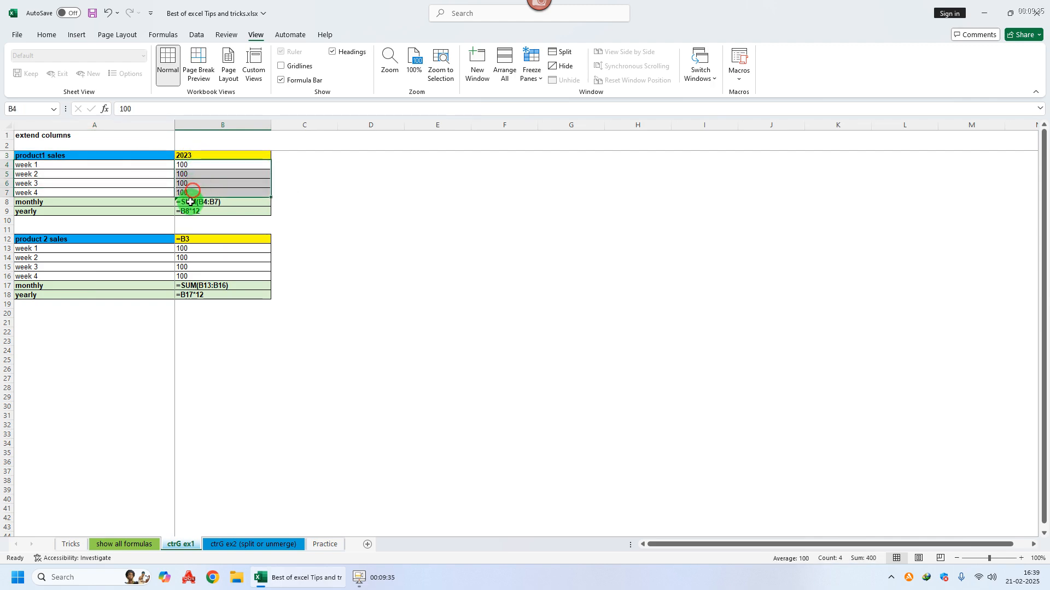
pyautogui.click(129, 202)
pyautogui.click(216, 199)
pyautogui.click(210, 111)
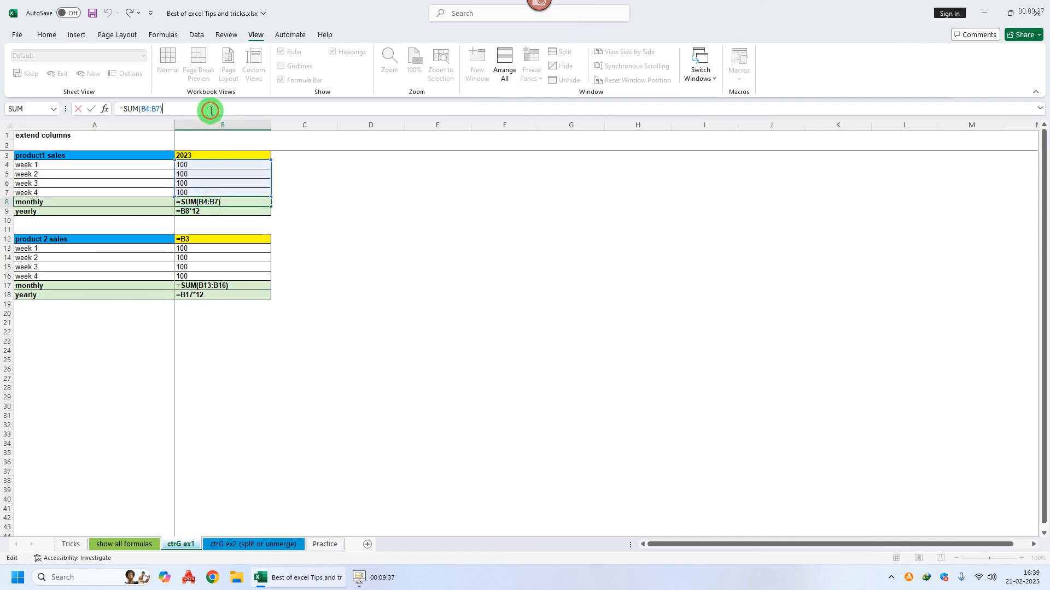
pyautogui.press('Escape')
pyautogui.click(223, 211)
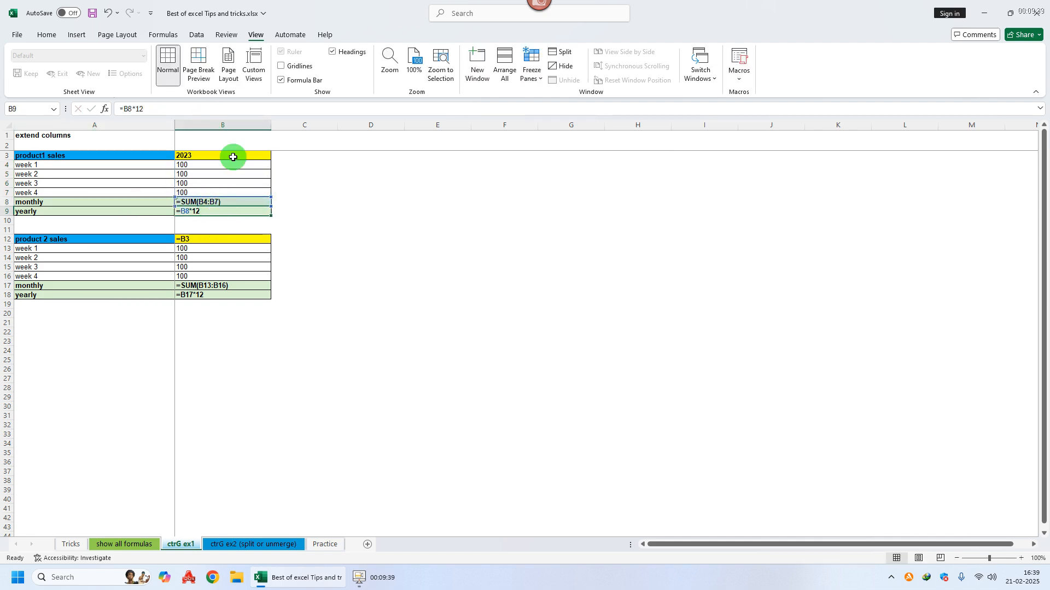
pyautogui.click(222, 110)
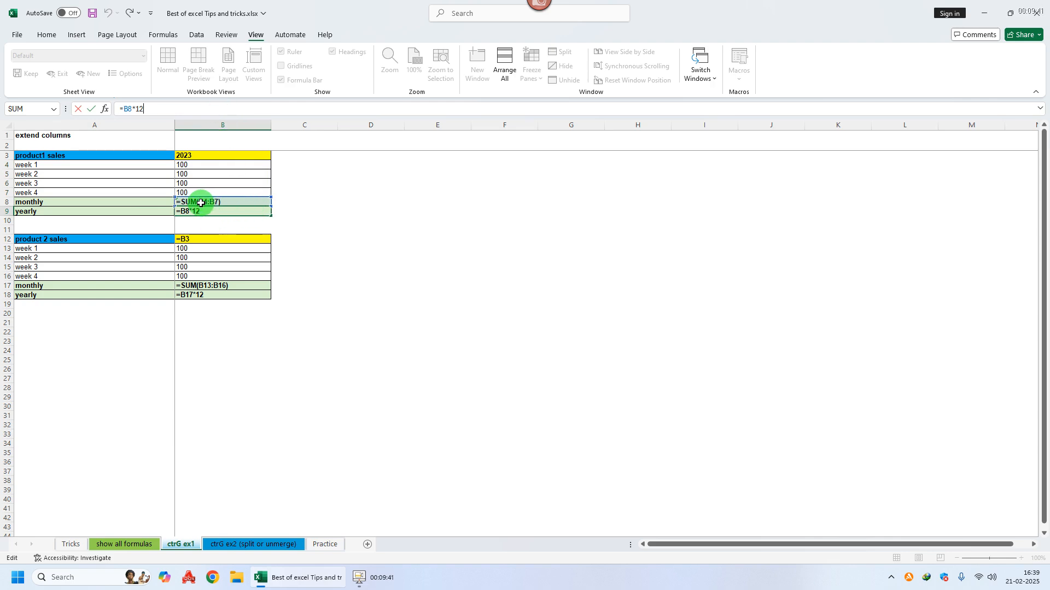
pyautogui.press('Escape')
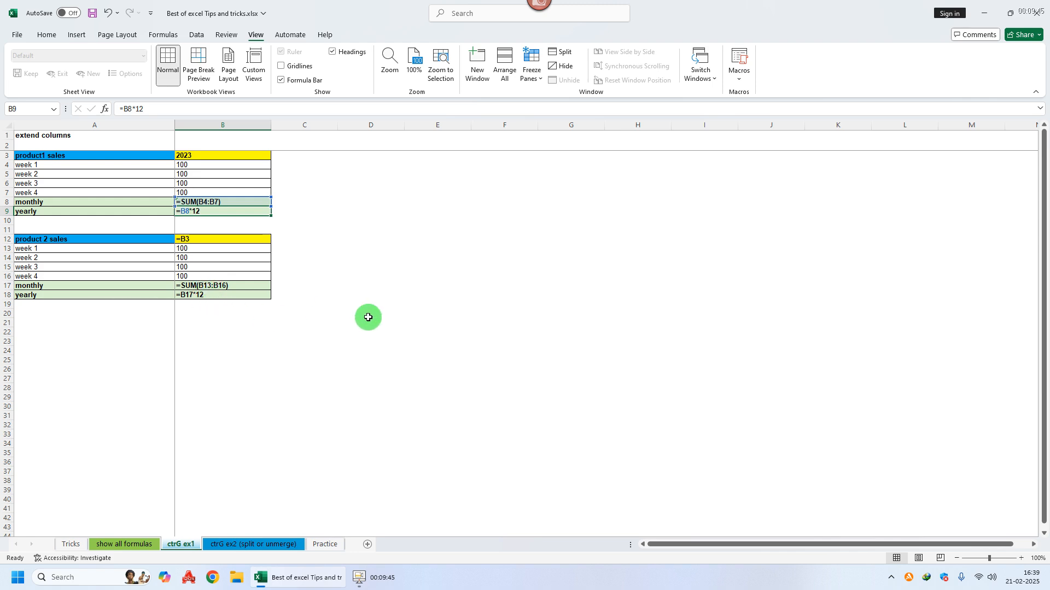
pyautogui.hotkey('ctrl', '`')
pyautogui.click(322, 313)
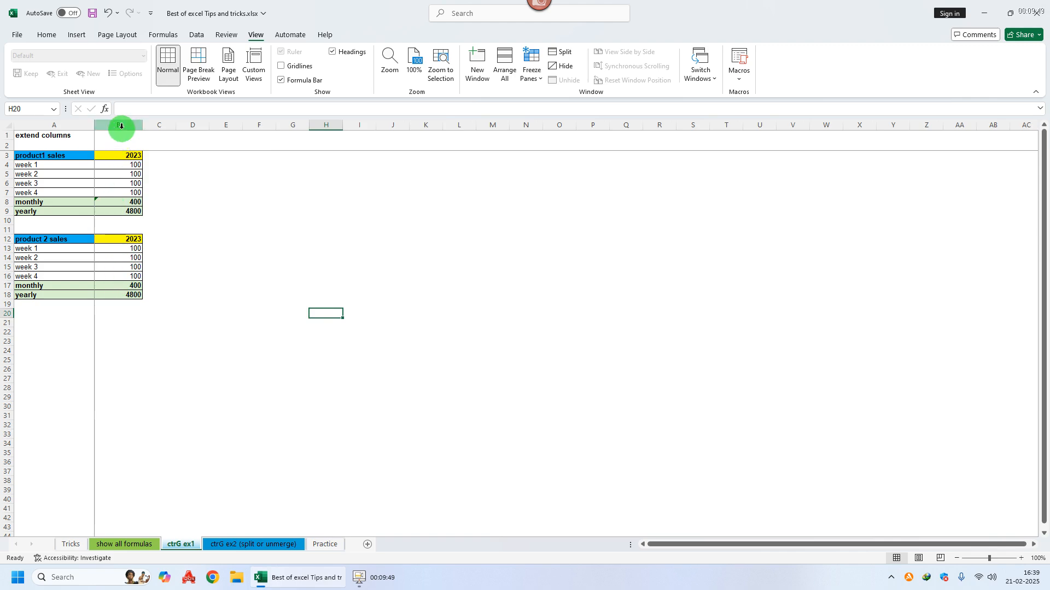
# - Copy the whole 2023 column B and insert the copied cells at column C
pyautogui.click(121, 124)
pyautogui.rightClick(121, 124)
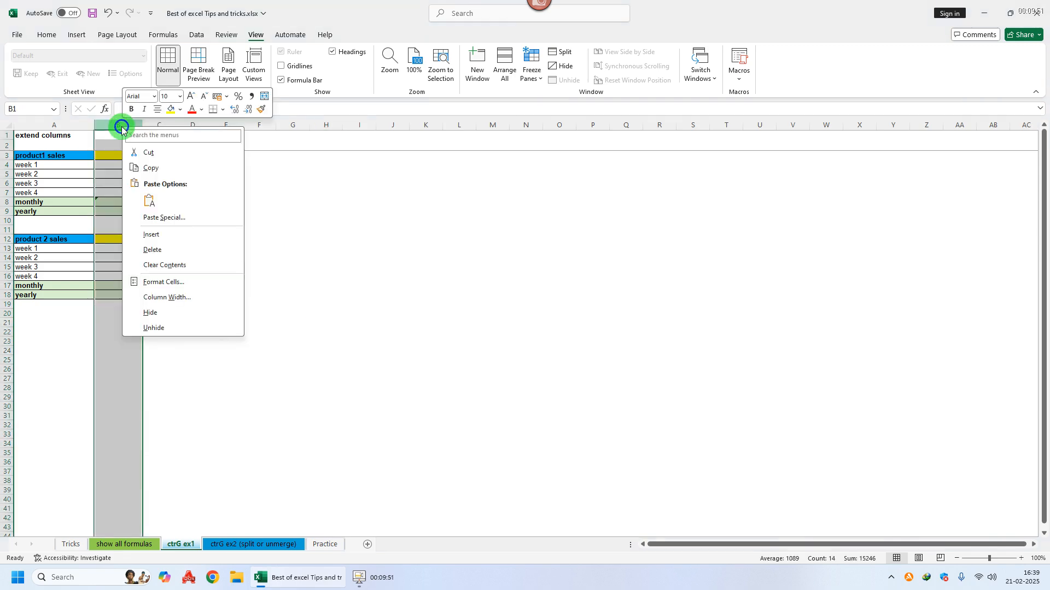
pyautogui.click(150, 167)
pyautogui.click(164, 124)
pyautogui.rightClick(164, 125)
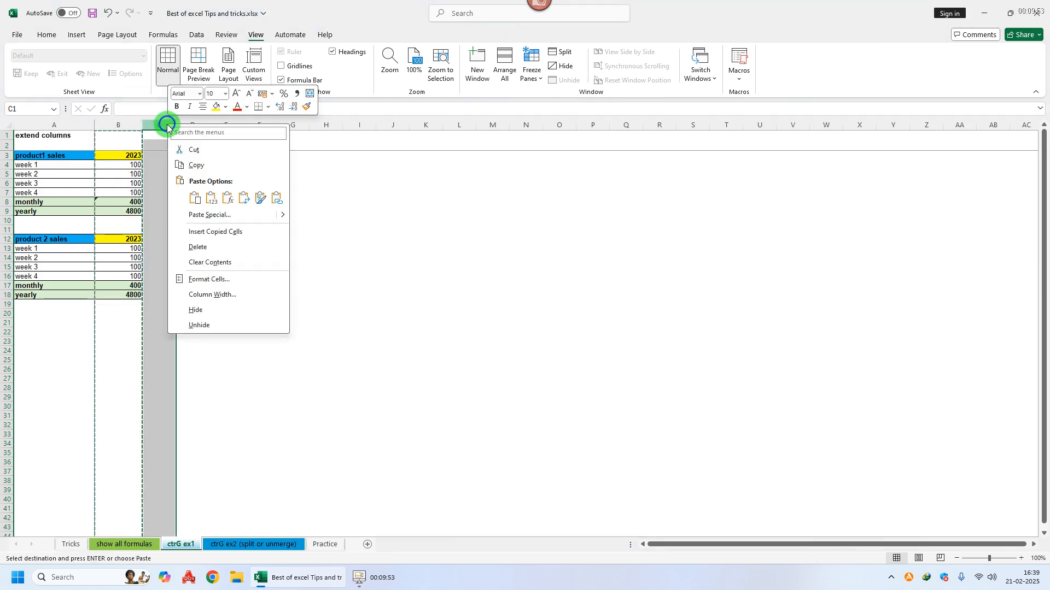
pyautogui.click(223, 229)
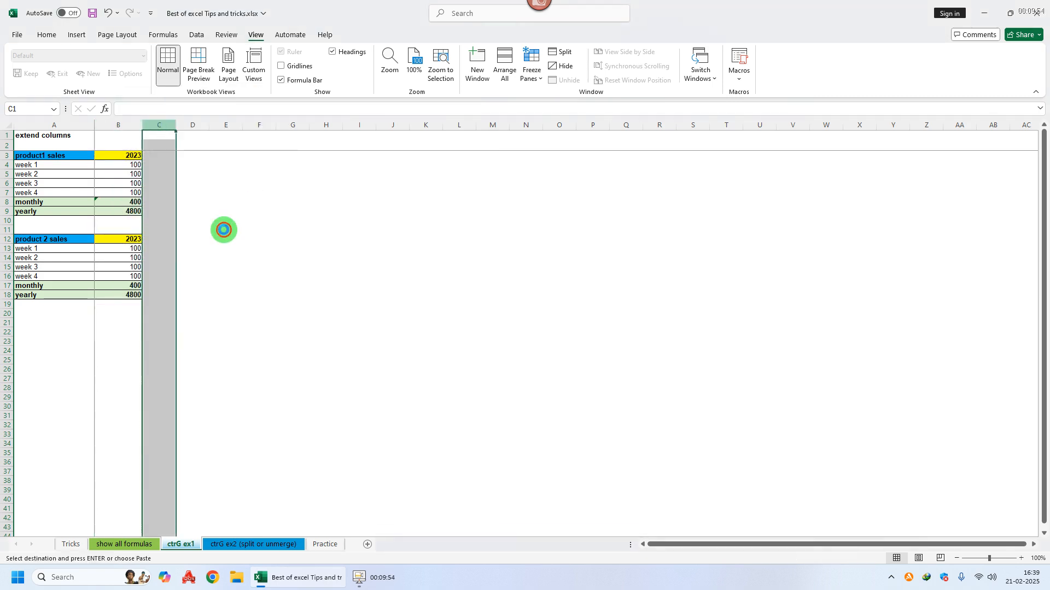
# - Change the year header in C3 to 2024
pyautogui.click(168, 156)
pyautogui.click(153, 110)
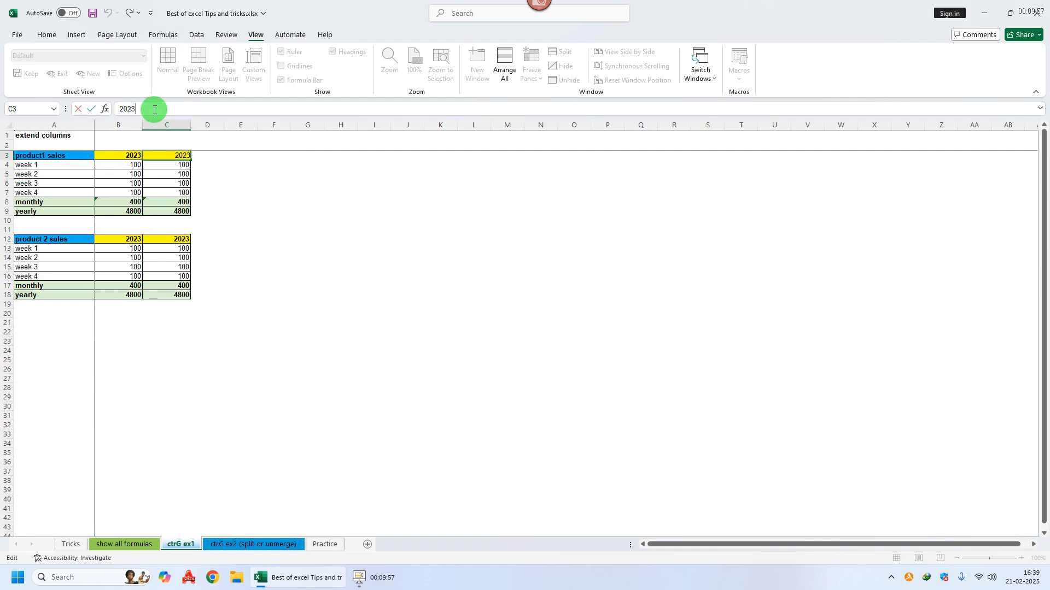
pyautogui.press('Return')
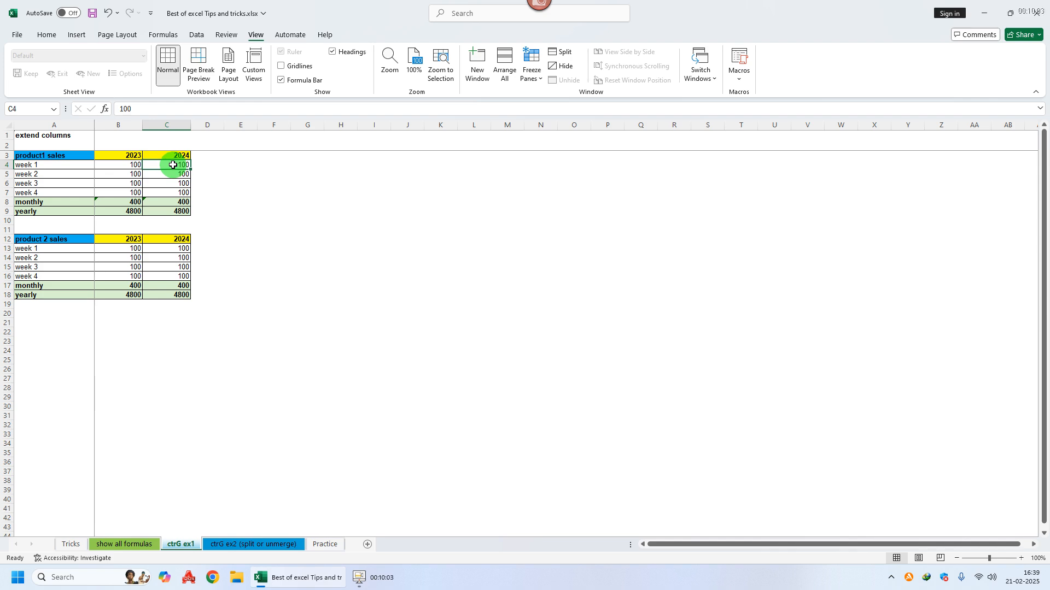
# - Inspect the monthly formula in C8 of the 2024 column, leaving it unedited
pyautogui.click(173, 203)
pyautogui.click(206, 110)
pyautogui.press('Escape')
pyautogui.click(294, 288)
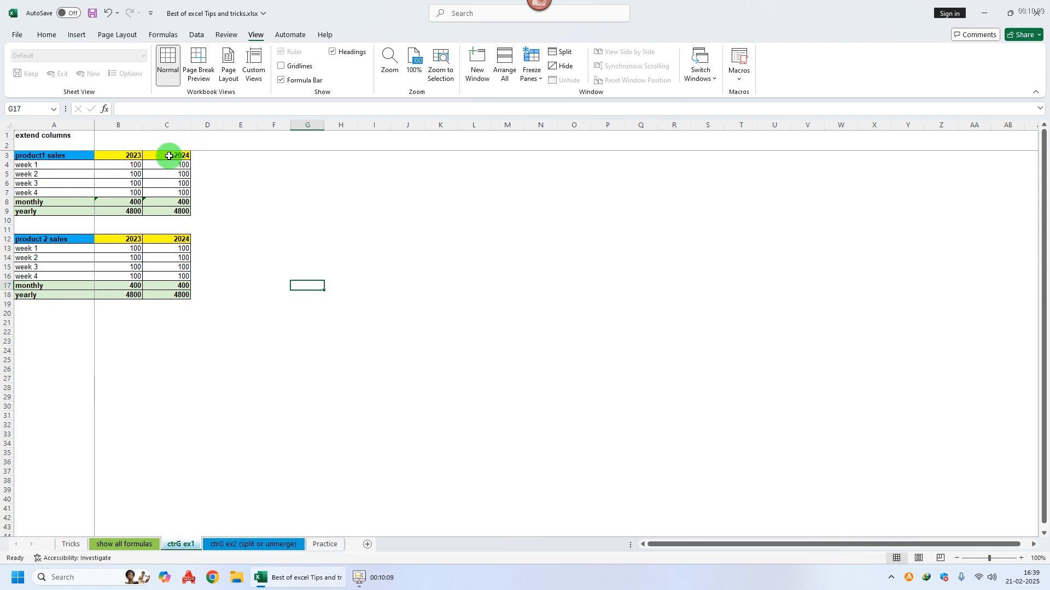
# - Clear only the constants in C3:C18 using Go To Special with the Constants option, keeping the formulas
pyautogui.moveTo(169, 154); pyautogui.dragTo(158, 293)
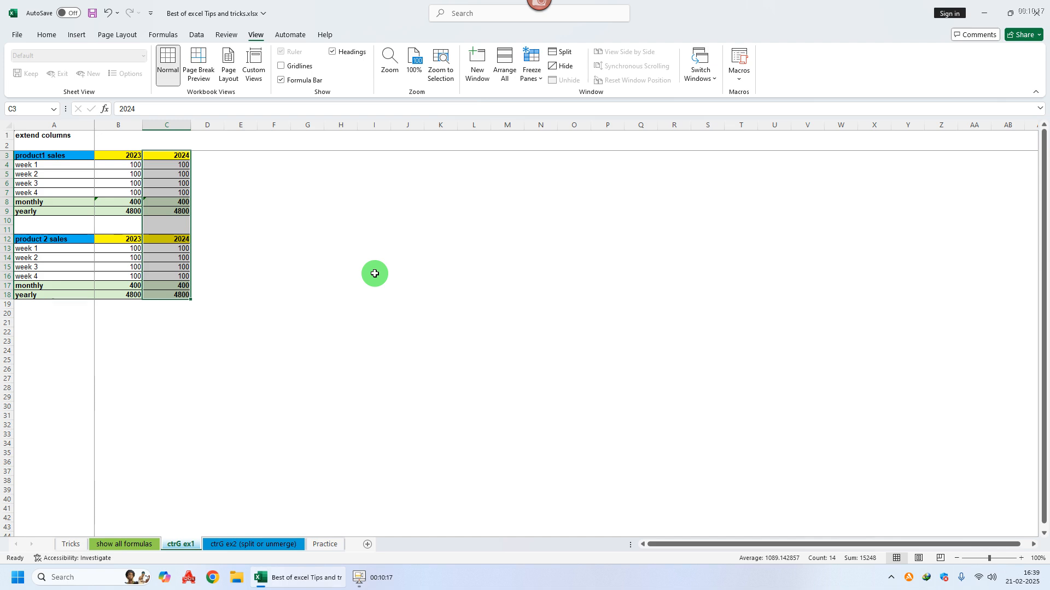
pyautogui.hotkey('ctrl', 'g')
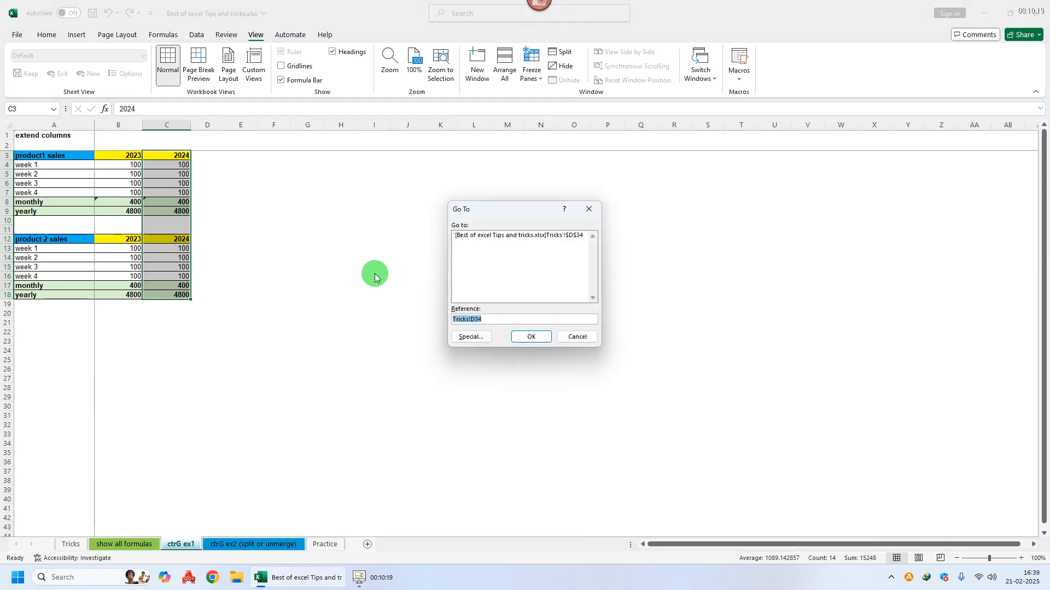
pyautogui.click(470, 337)
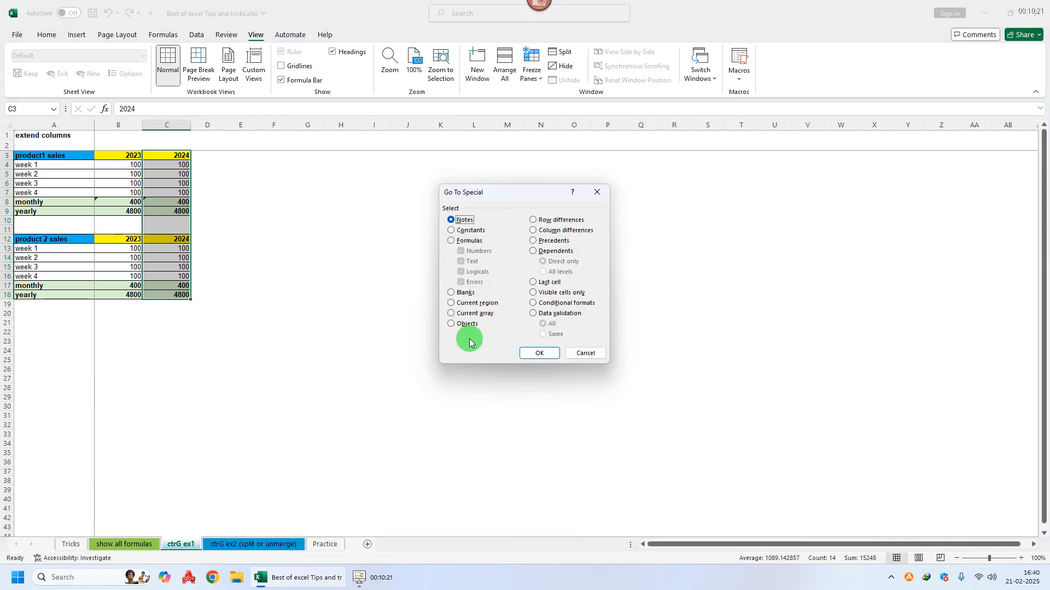
pyautogui.click(470, 234)
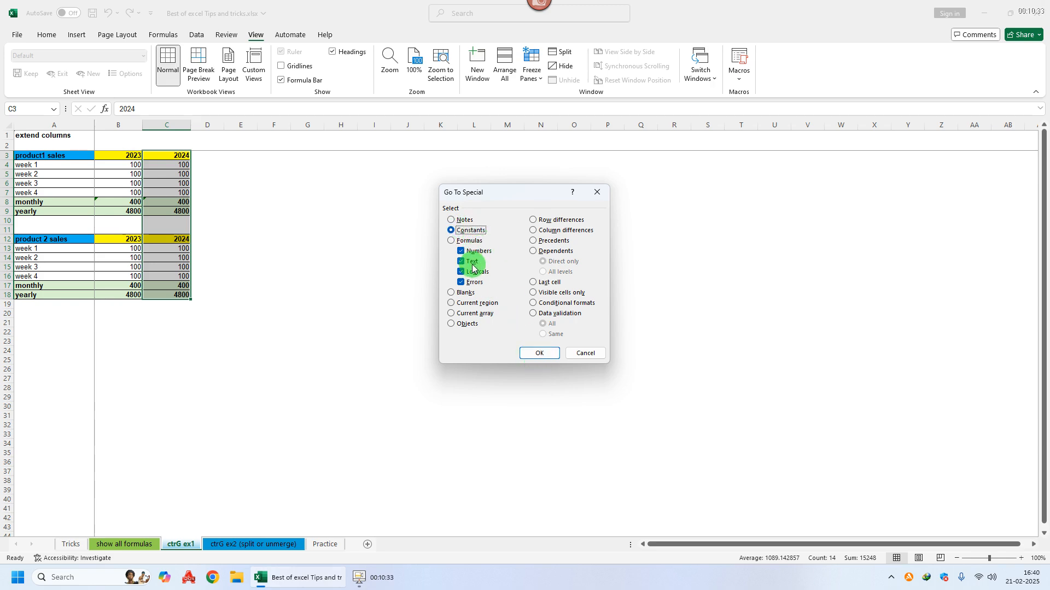
pyautogui.click(539, 355)
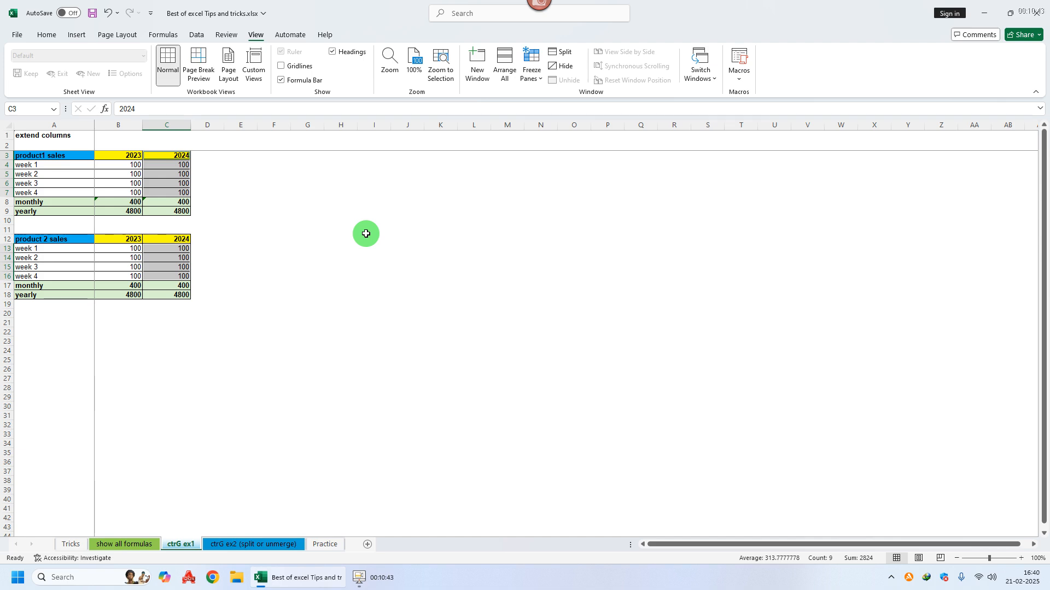
pyautogui.press('Delete')
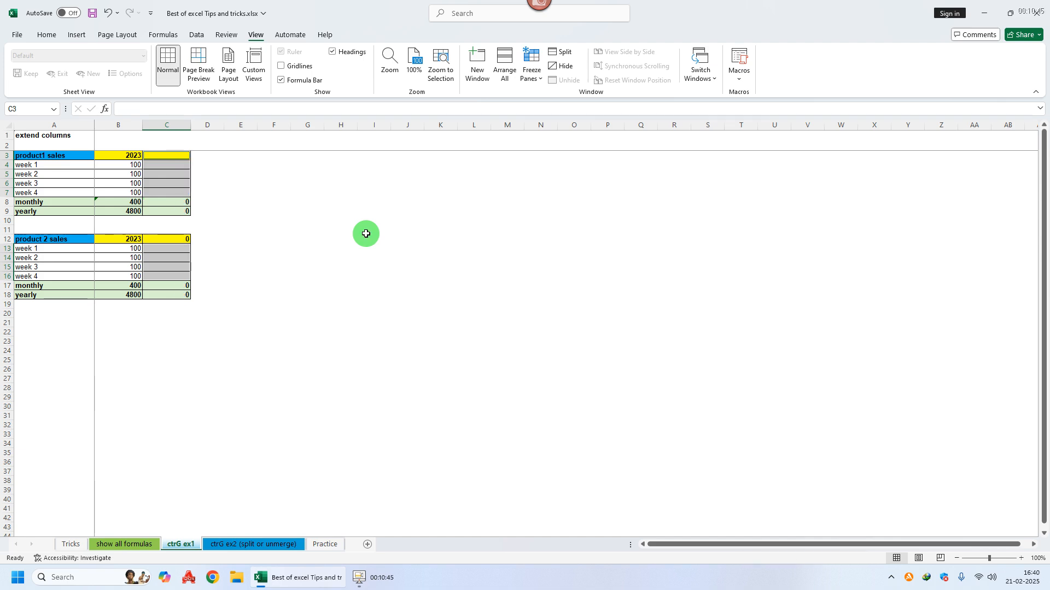
pyautogui.click(349, 239)
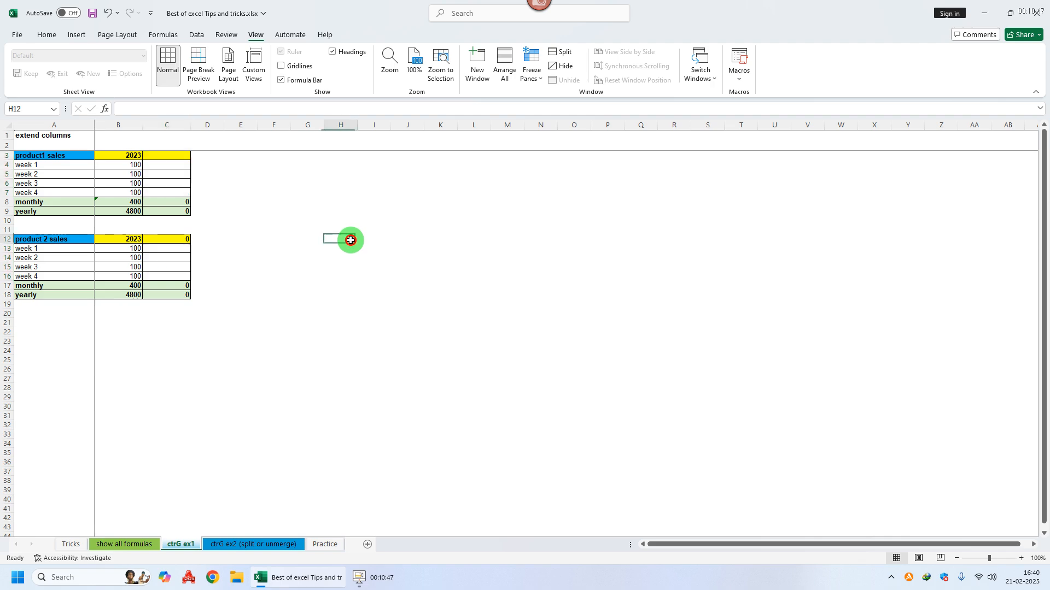
# - Enter 2023 as the year header in C3 and check column C's formulas by briefly displaying all formulas
pyautogui.click(164, 154)
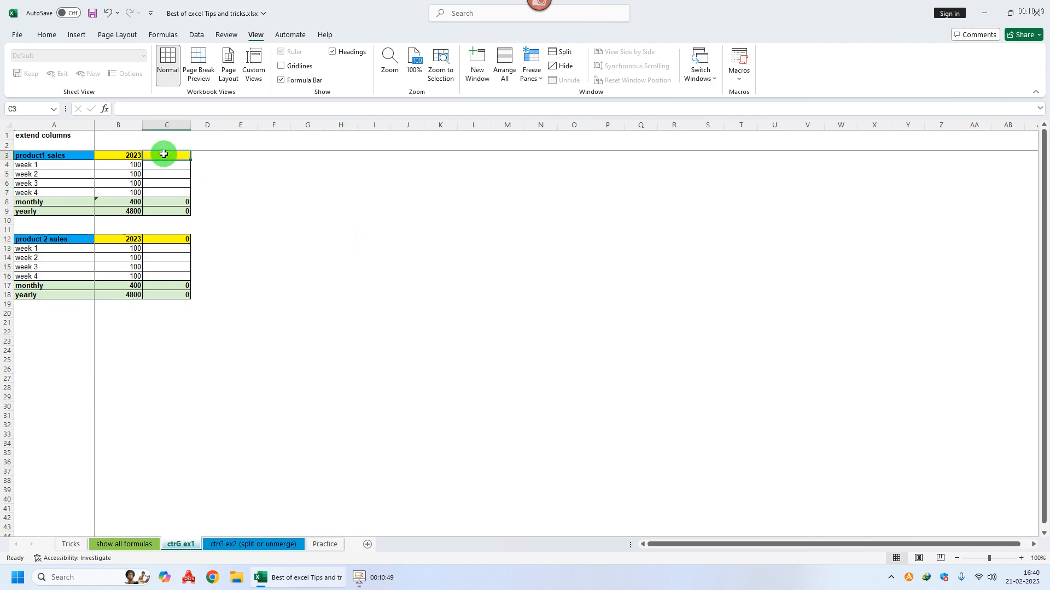
pyautogui.write('2023')
pyautogui.press('Return')
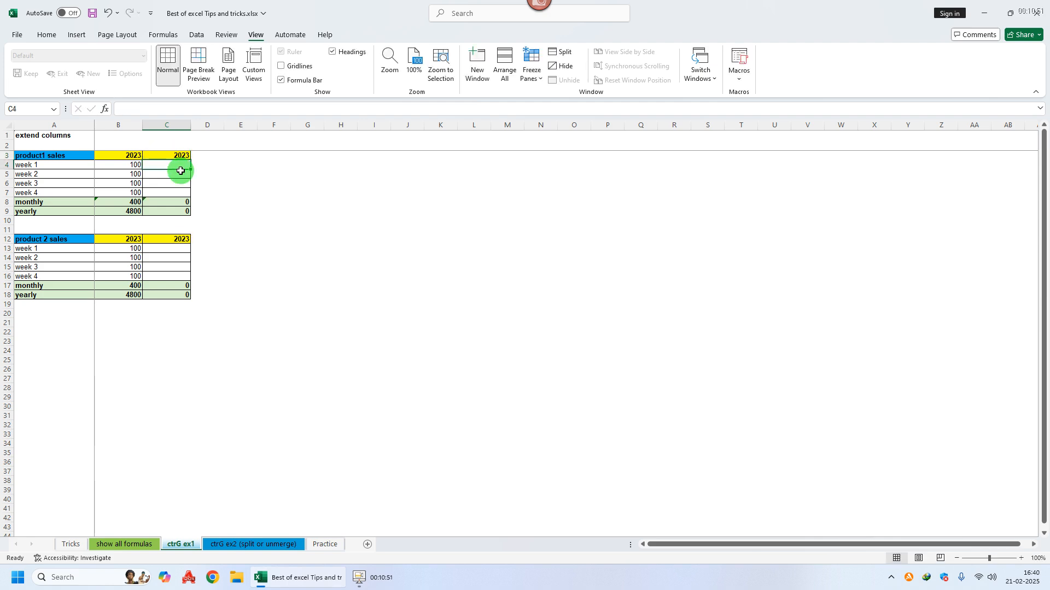
pyautogui.hotkey('ctrl', '`')
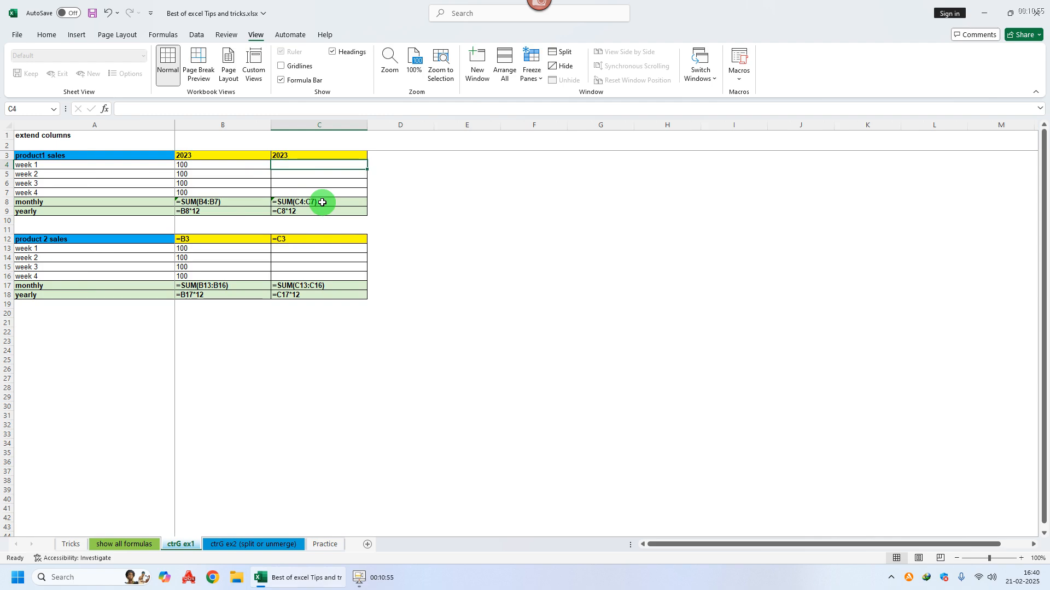
pyautogui.hotkey('ctrl', '`')
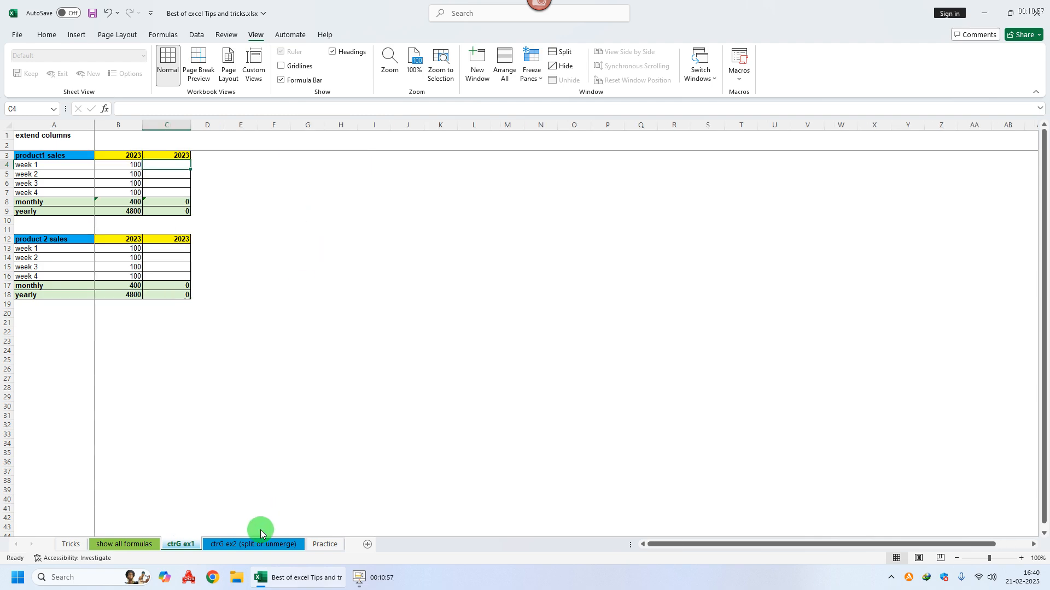
# - Examine the merged date cells and their matching Offered Calls rows on the ctrG ex2 (split or unmerge) sheet
pyautogui.click(241, 544)
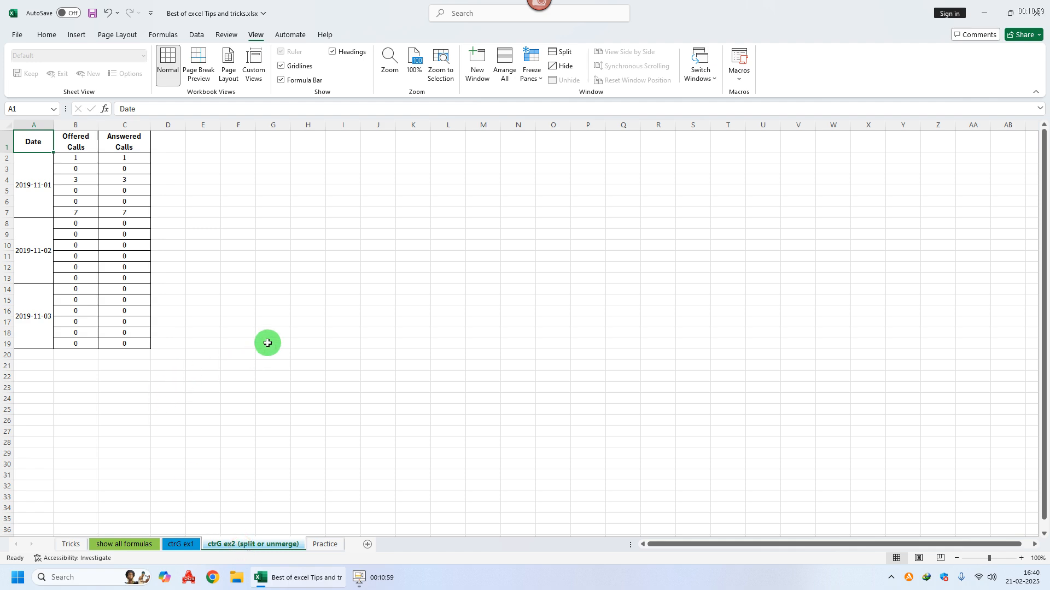
pyautogui.click(33, 170)
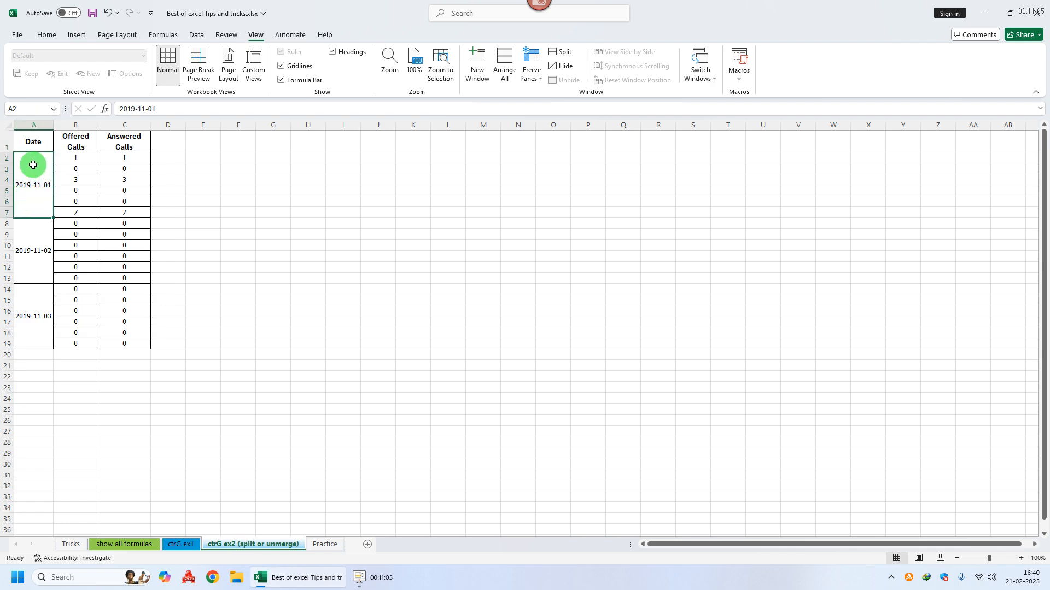
pyautogui.moveTo(70, 158); pyautogui.dragTo(70, 210)
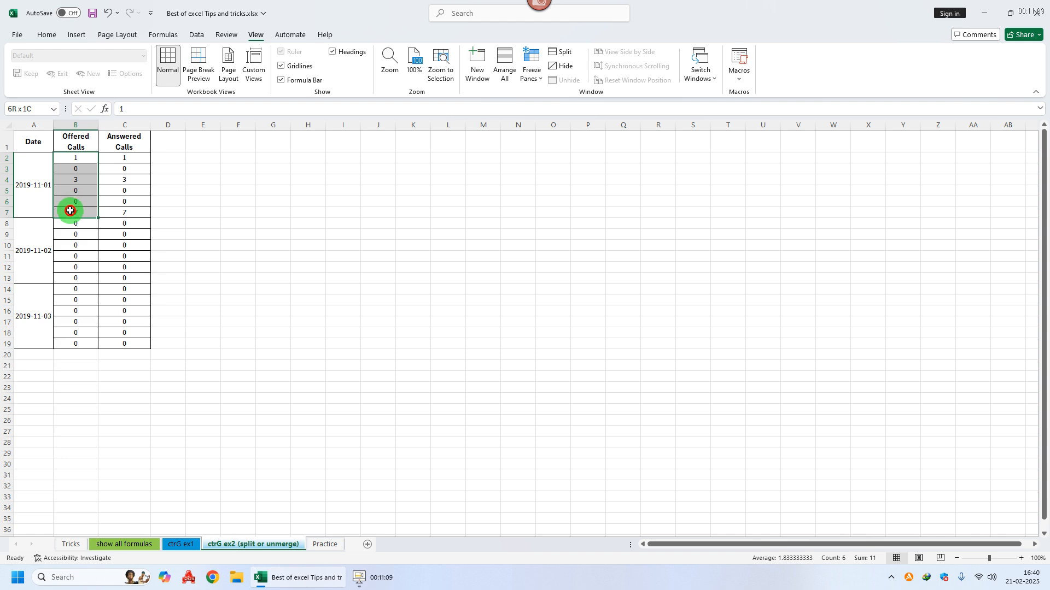
pyautogui.click(28, 238)
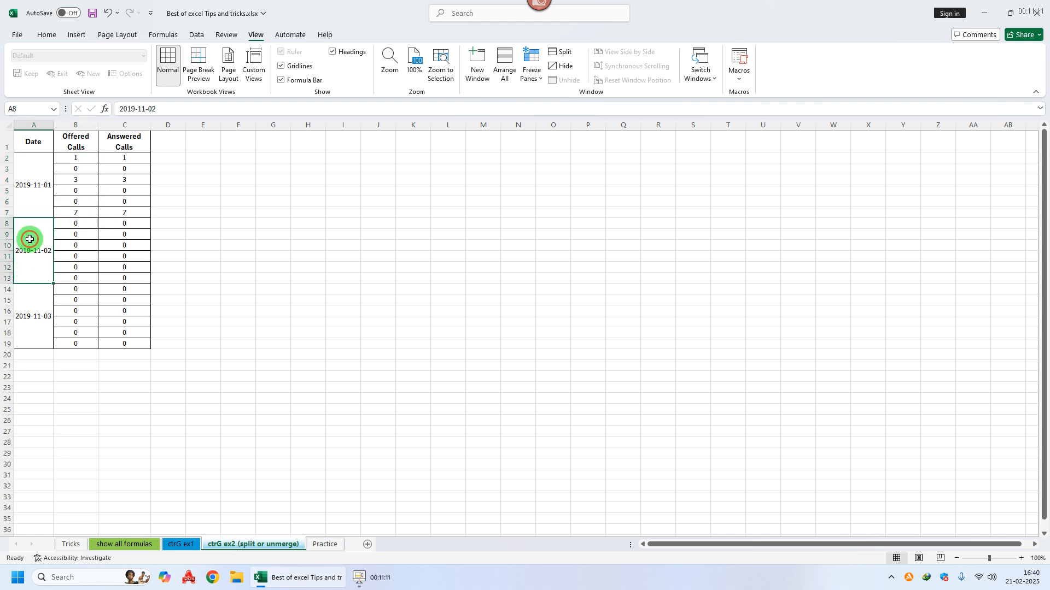
pyautogui.moveTo(77, 224); pyautogui.dragTo(76, 276)
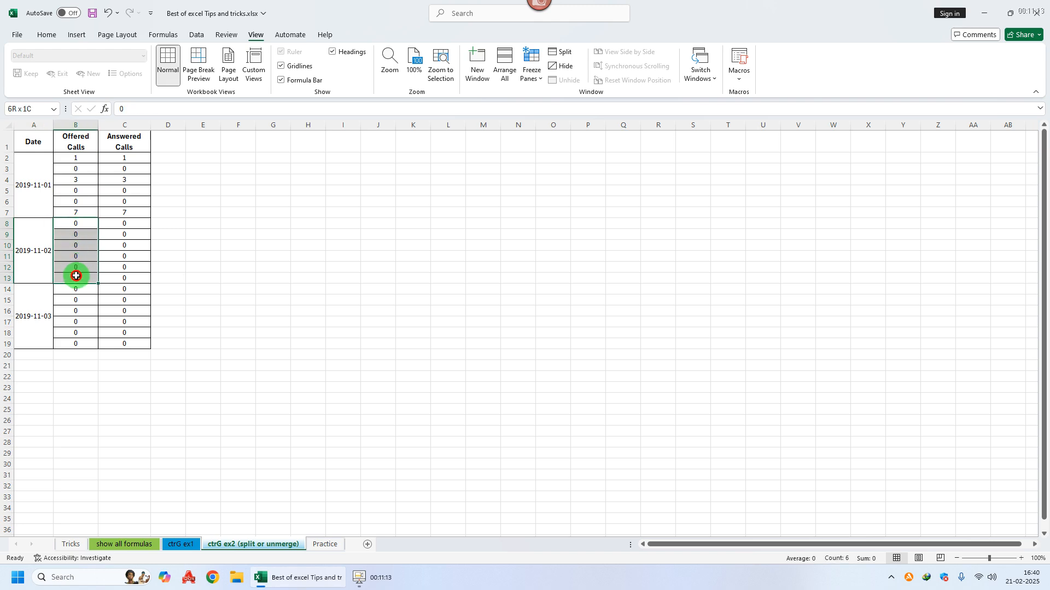
pyautogui.click(28, 233)
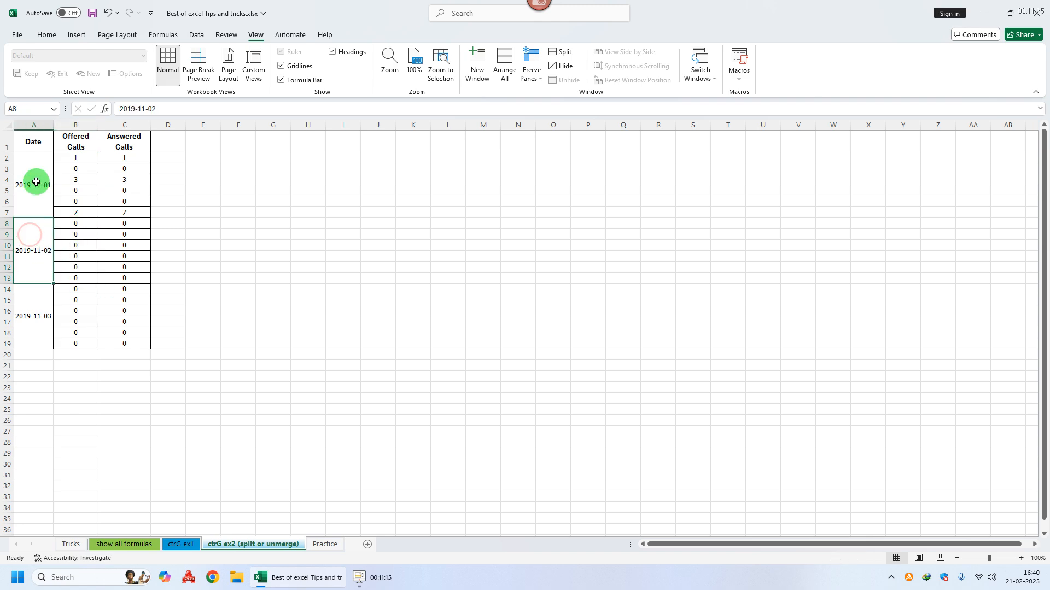
pyautogui.click(28, 181)
pyautogui.moveTo(71, 159); pyautogui.dragTo(73, 210)
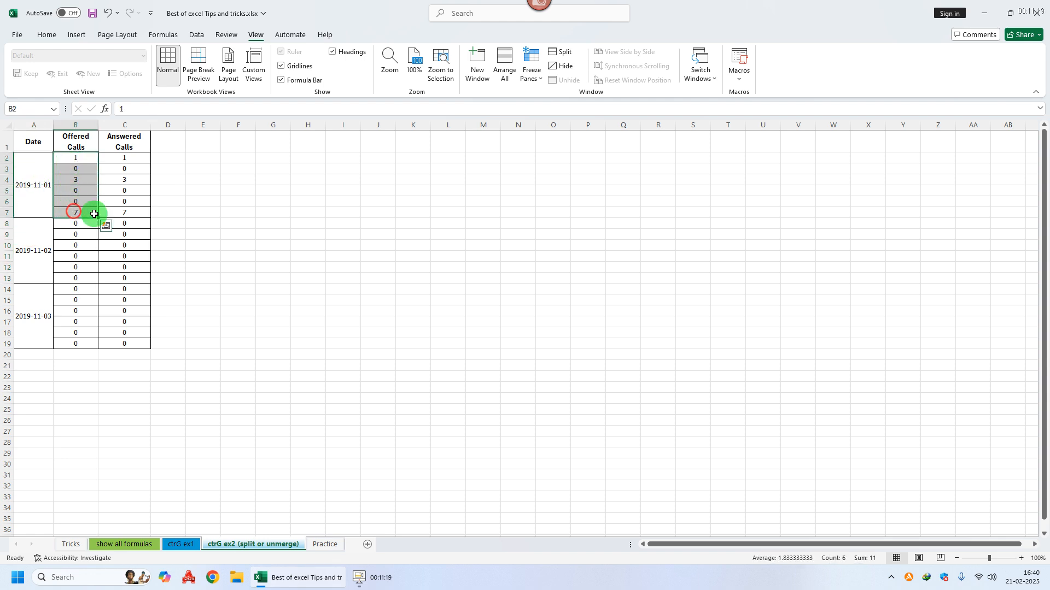
pyautogui.click(239, 221)
# - Copy the whole Date column A and insert the copied cells at column D
pyautogui.click(36, 127)
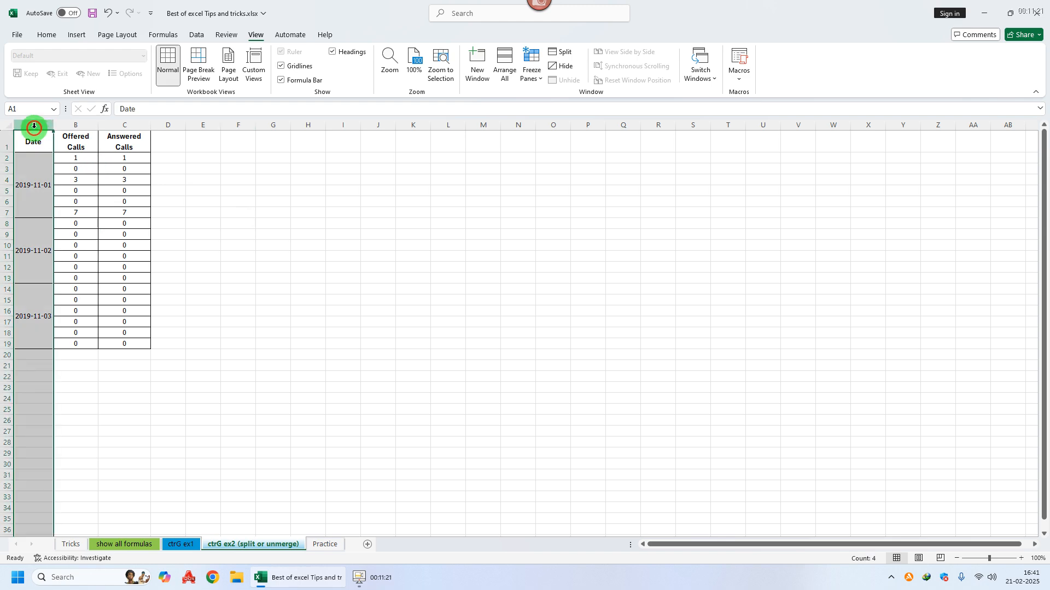
pyautogui.rightClick(34, 126)
pyautogui.click(73, 169)
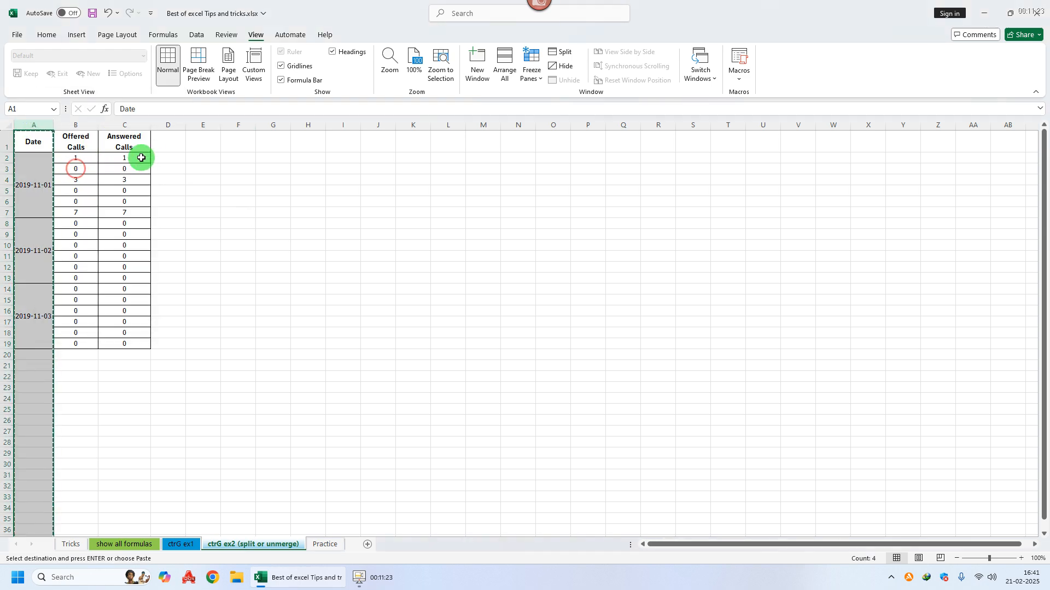
pyautogui.click(167, 126)
pyautogui.rightClick(167, 126)
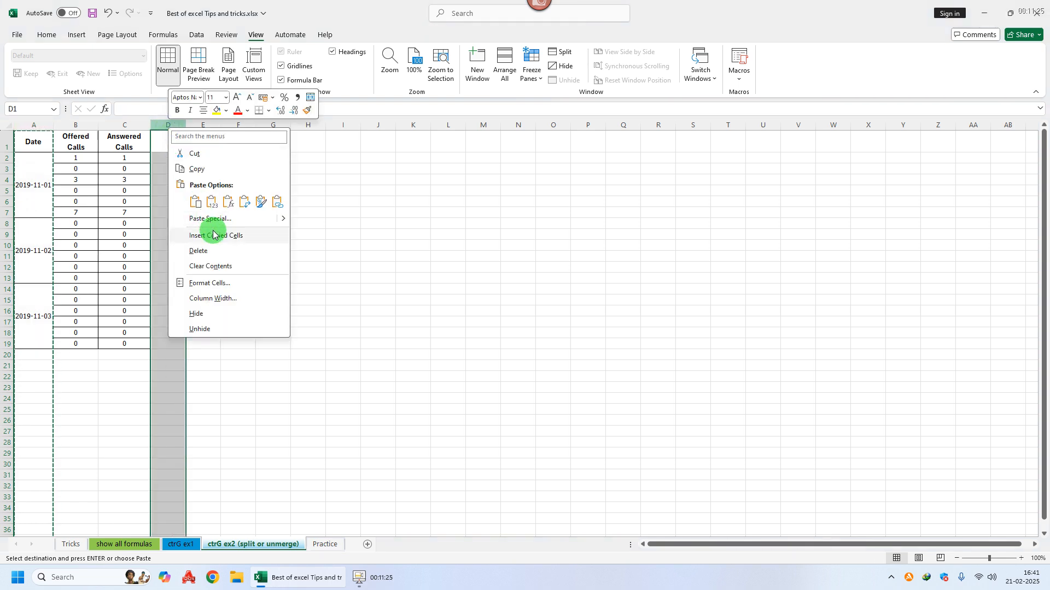
pyautogui.click(214, 235)
pyautogui.click(452, 289)
# - Unmerge the merged date cells in the copied Date column, D1:D19
pyautogui.click(170, 141)
pyautogui.moveTo(170, 141); pyautogui.dragTo(166, 321)
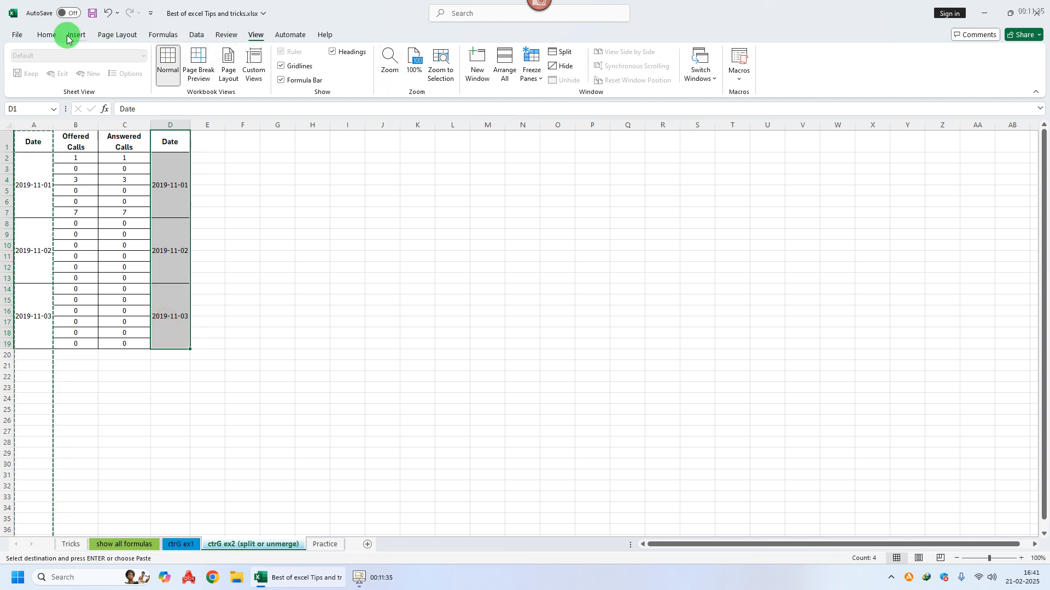
pyautogui.click(44, 35)
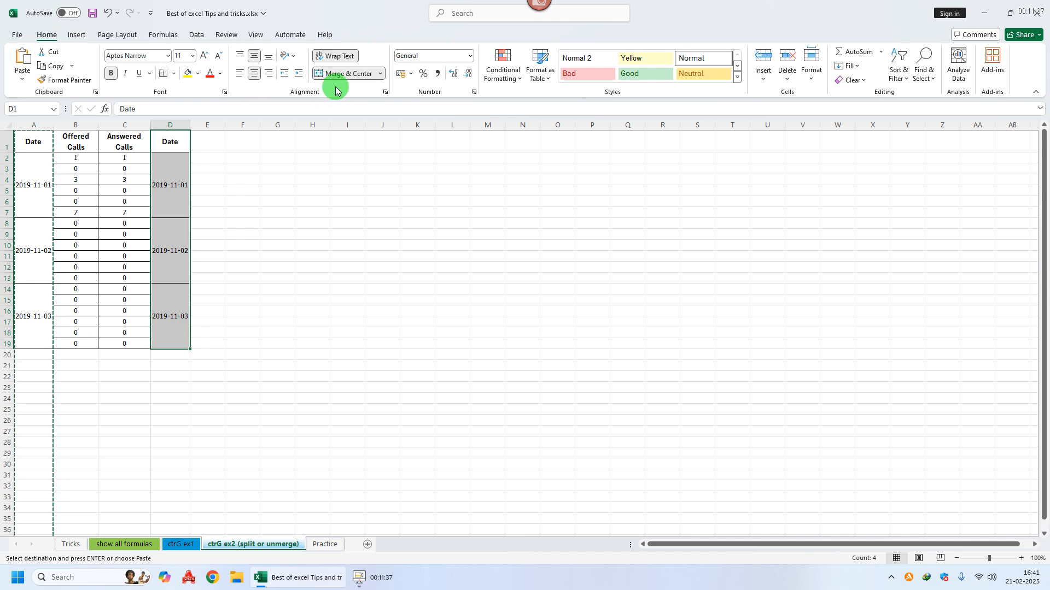
pyautogui.click(354, 75)
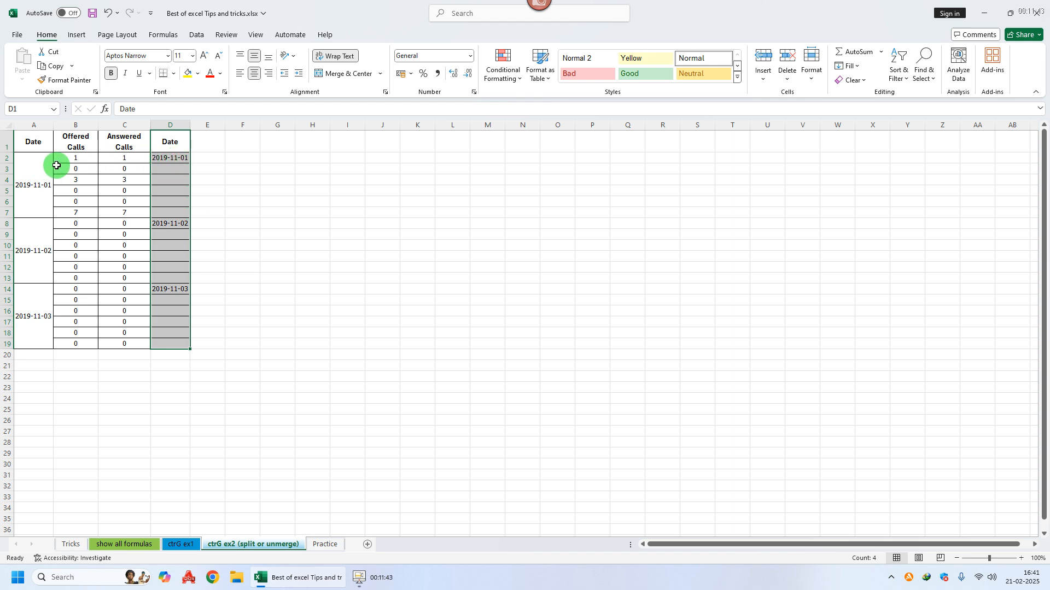
# - Compare the merged dates in column A with column D and examine the blank cells beneath its first two dates
pyautogui.click(28, 168)
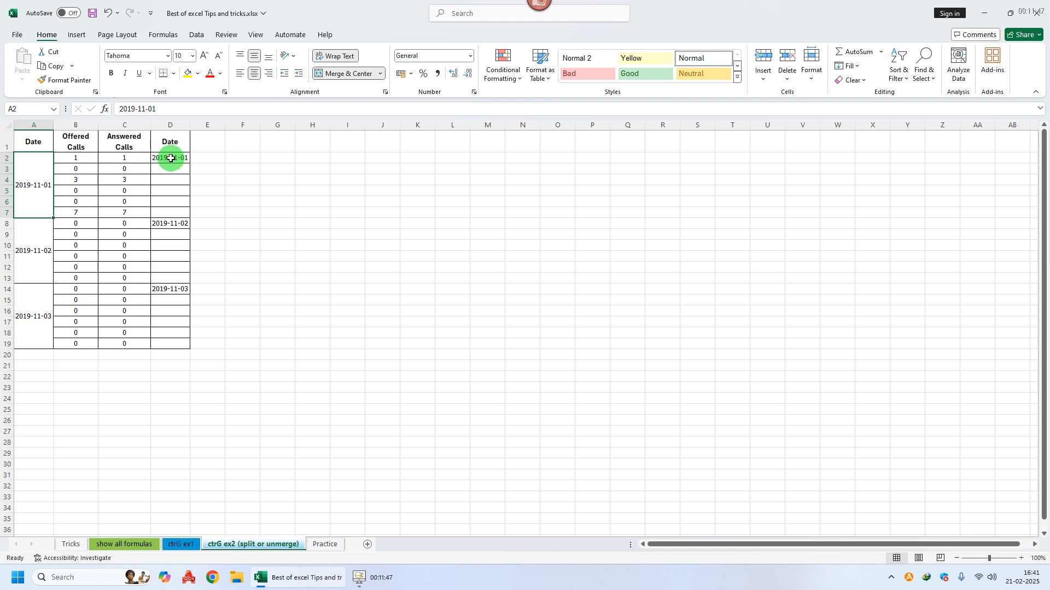
pyautogui.moveTo(171, 158); pyautogui.dragTo(170, 215)
pyautogui.click(169, 225)
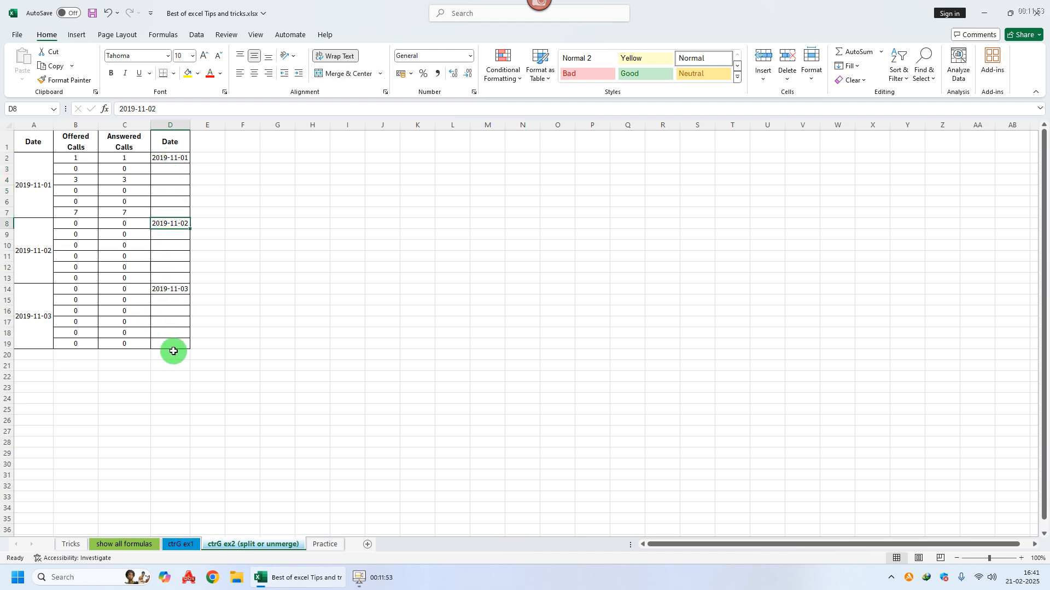
pyautogui.click(166, 160)
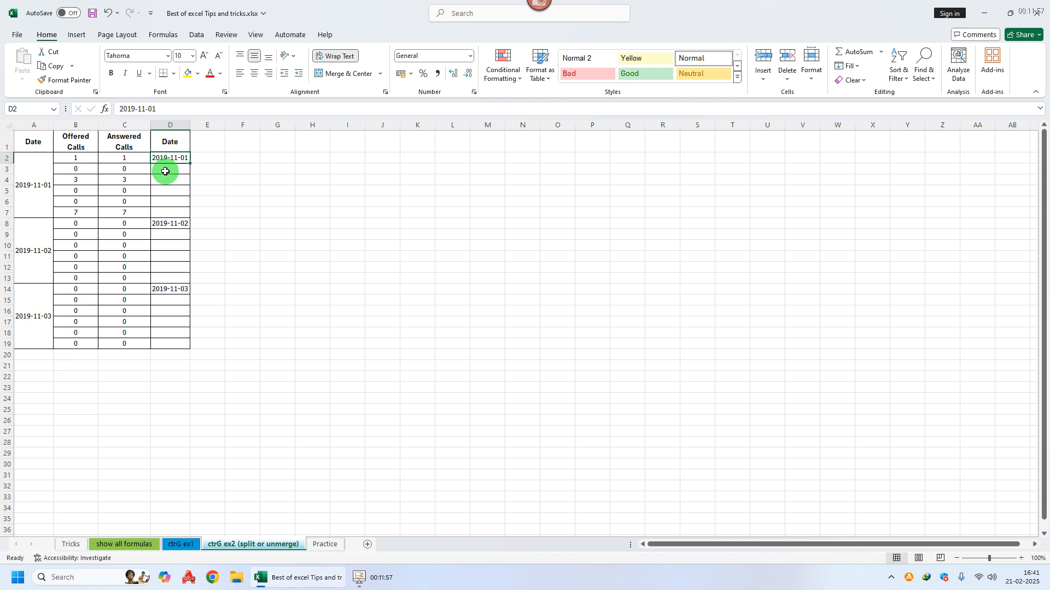
pyautogui.moveTo(167, 169); pyautogui.dragTo(165, 213)
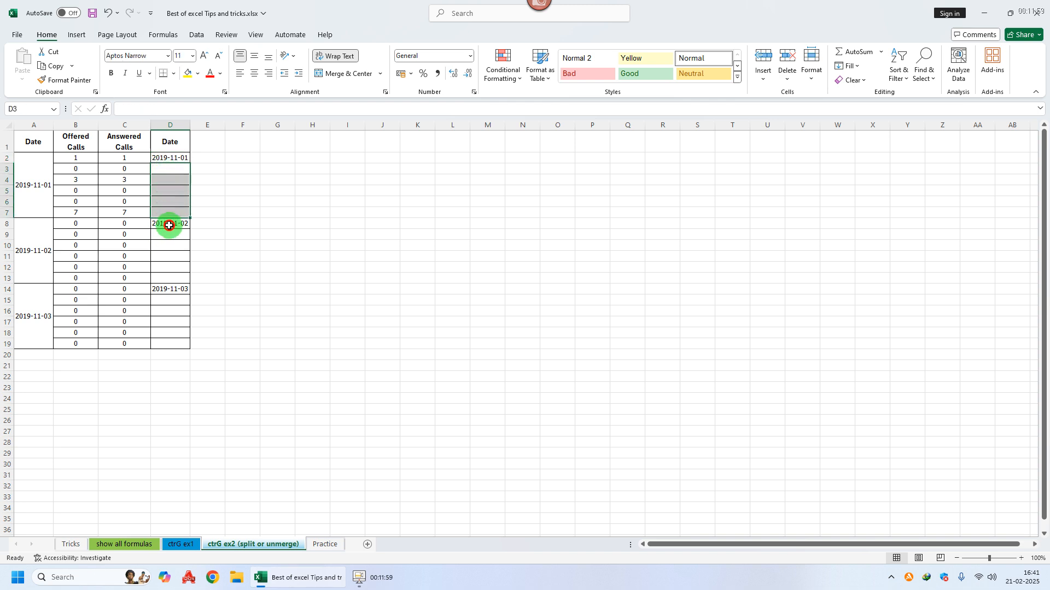
pyautogui.click(169, 225)
pyautogui.moveTo(165, 234); pyautogui.dragTo(168, 278)
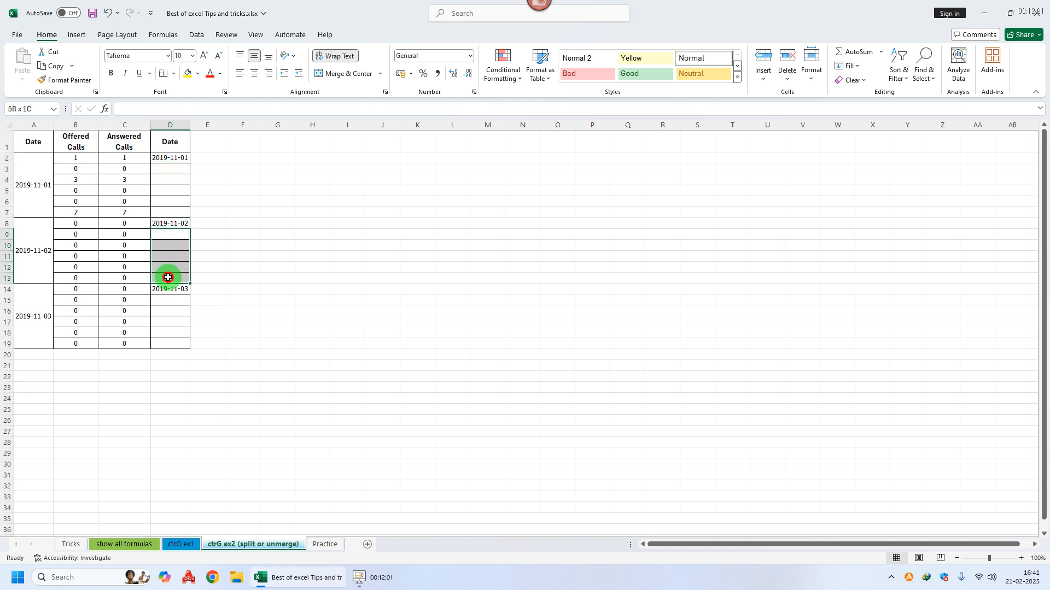
pyautogui.click(304, 291)
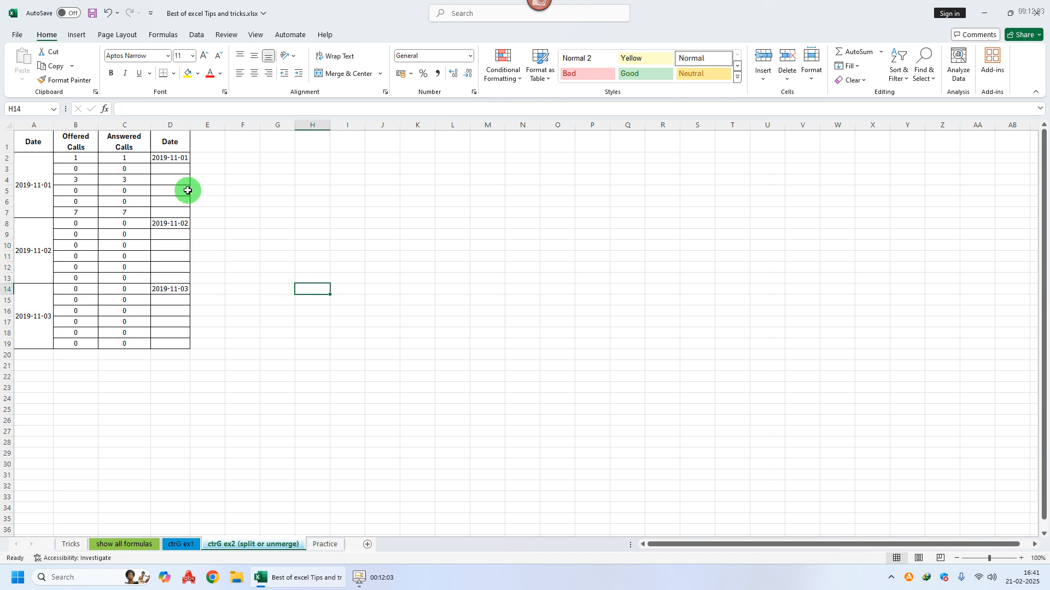
# - Select only the blank cells within the unmerged dates D2:D19 using Go To Special with the Blanks option
pyautogui.moveTo(169, 159); pyautogui.dragTo(166, 340)
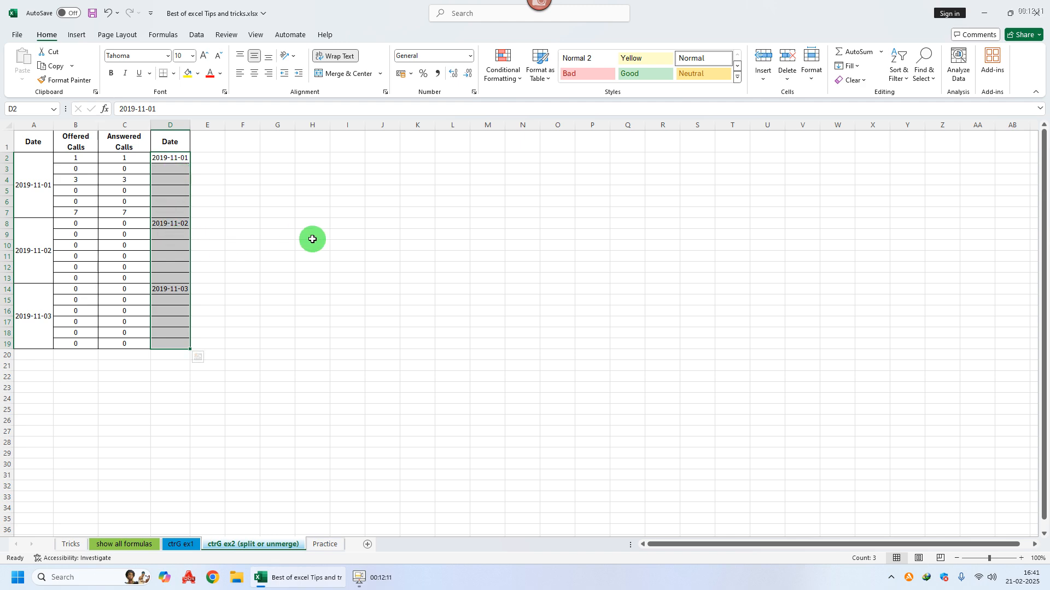
pyautogui.click(173, 157)
pyautogui.moveTo(173, 158); pyautogui.dragTo(170, 341)
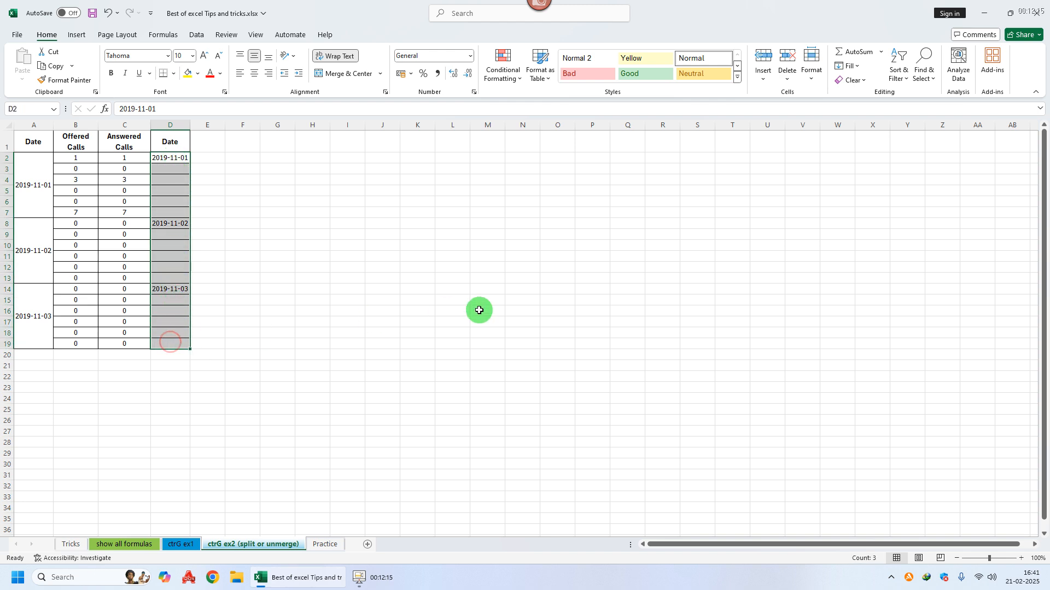
pyautogui.hotkey('ctrl', 'g')
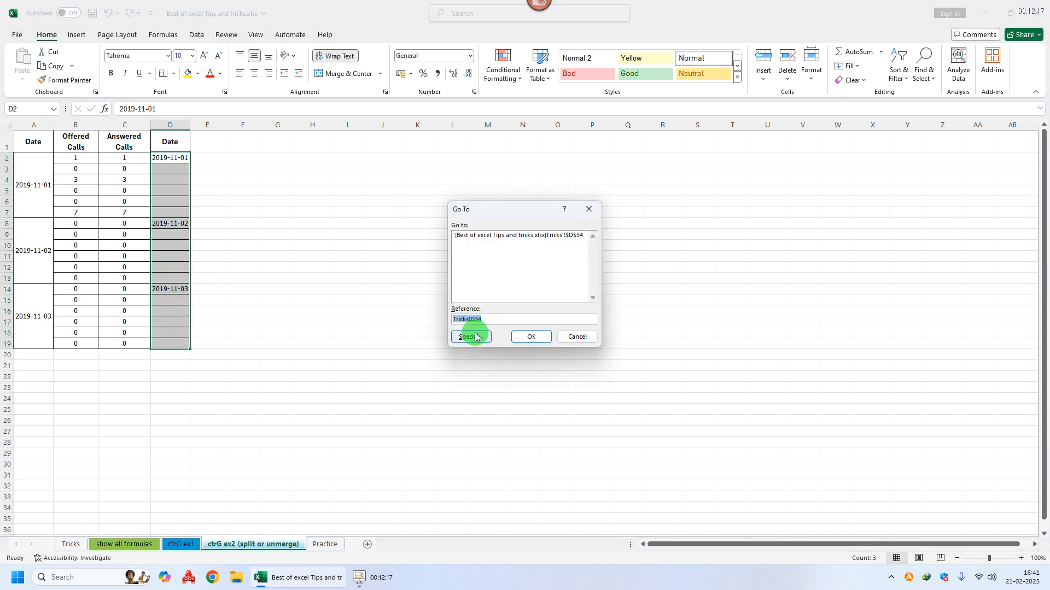
pyautogui.click(471, 337)
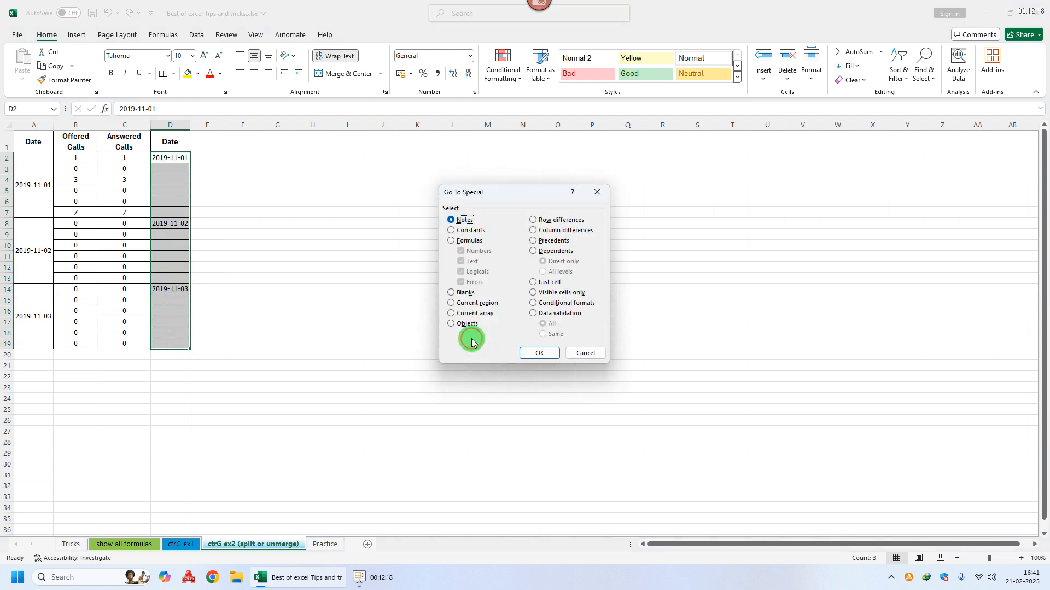
pyautogui.click(468, 294)
pyautogui.click(548, 355)
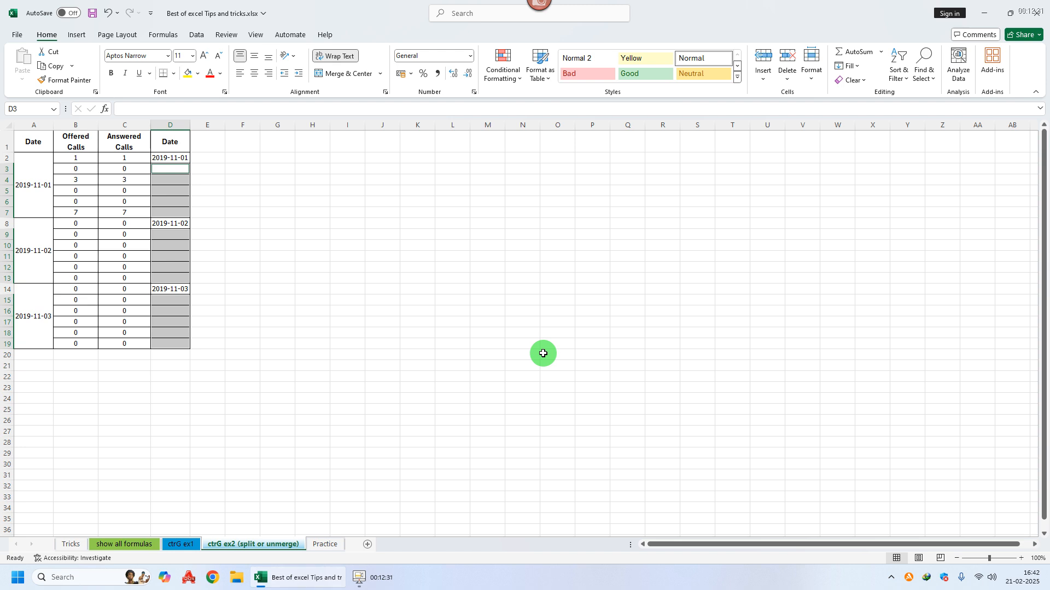
# - Fill all selected blank date cells with a formula referencing the cell above (=D2 in D3), and autofit column D's width
pyautogui.write('=')
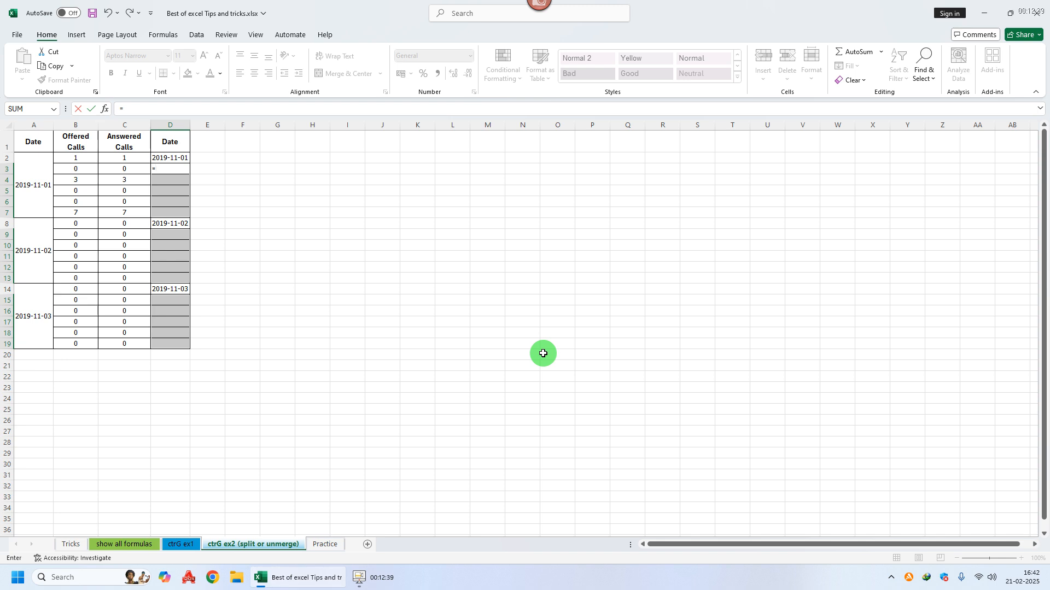
pyautogui.press('Up')
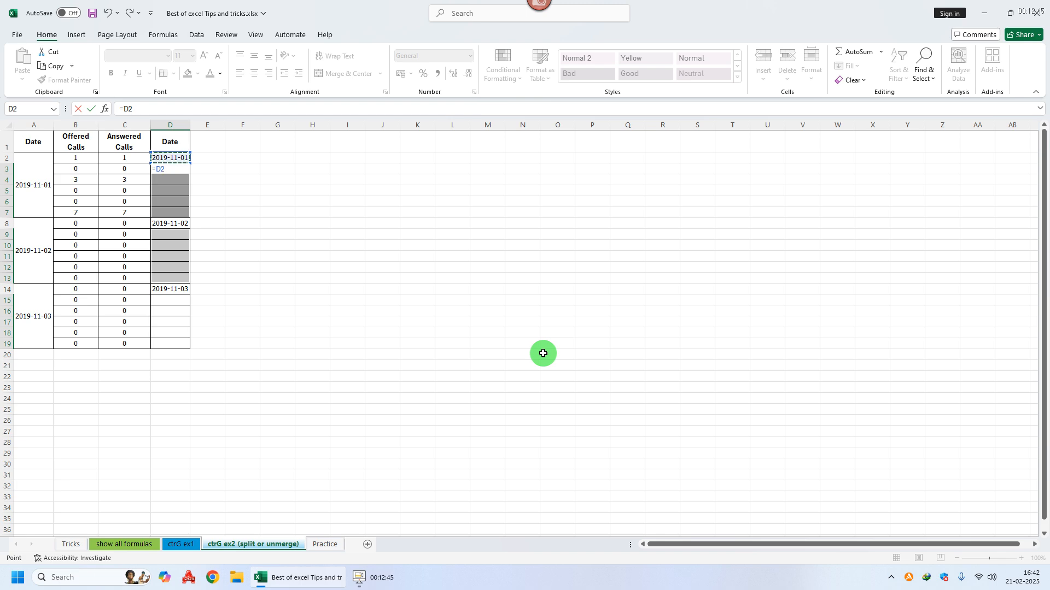
pyautogui.hotkey('ctrl', 'Return')
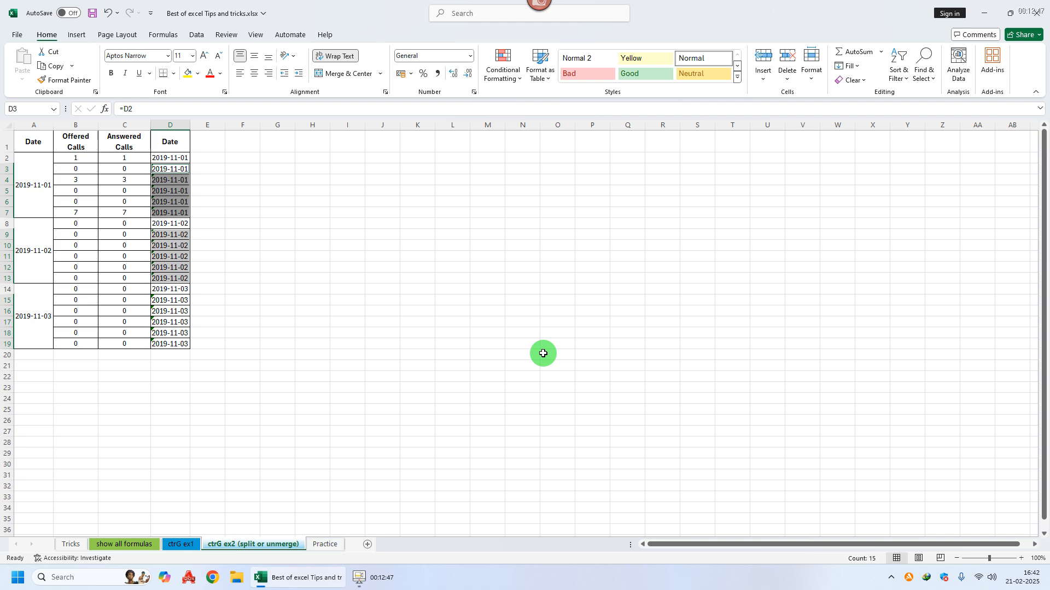
pyautogui.click(417, 279)
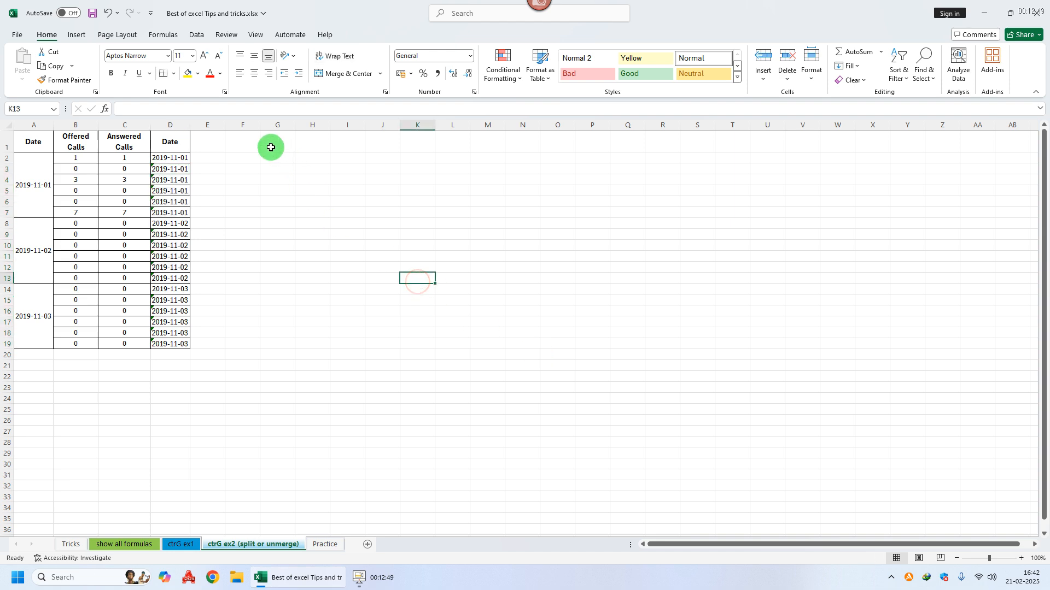
pyautogui.doubleClick(192, 124)
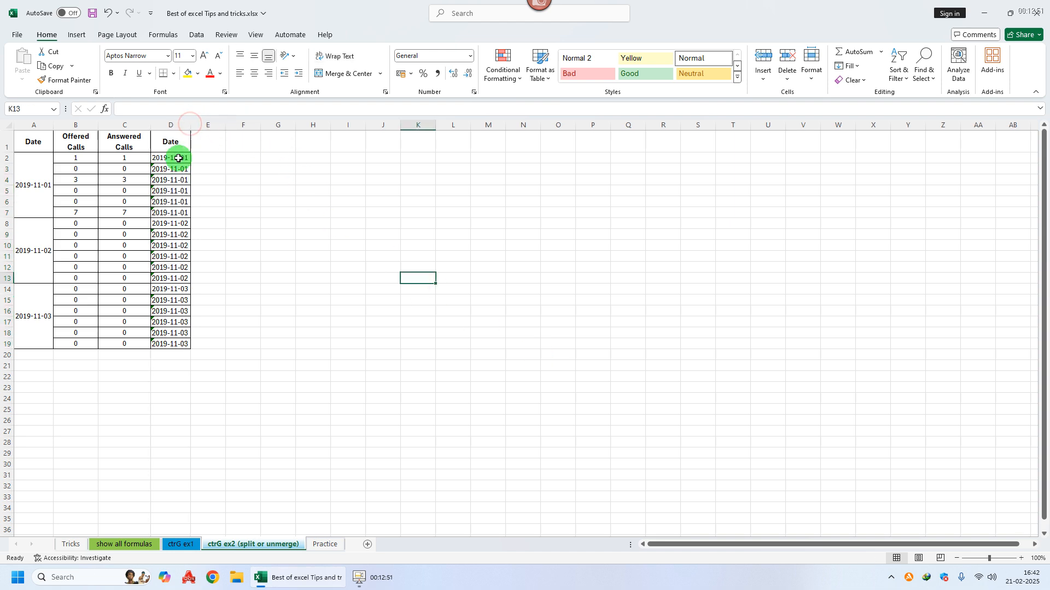
pyautogui.moveTo(178, 157); pyautogui.dragTo(176, 341)
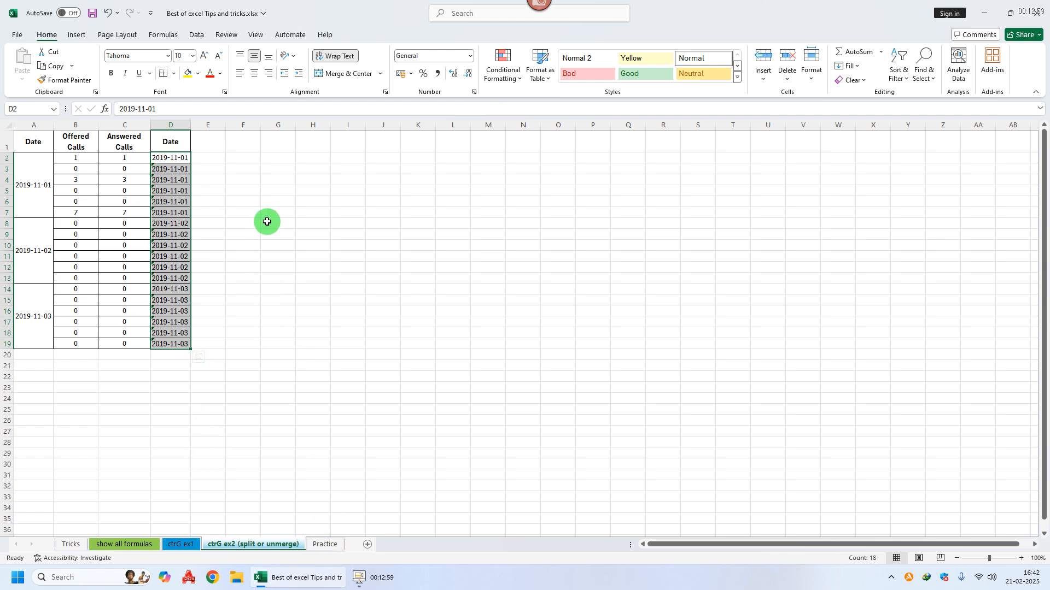
pyautogui.click(34, 140)
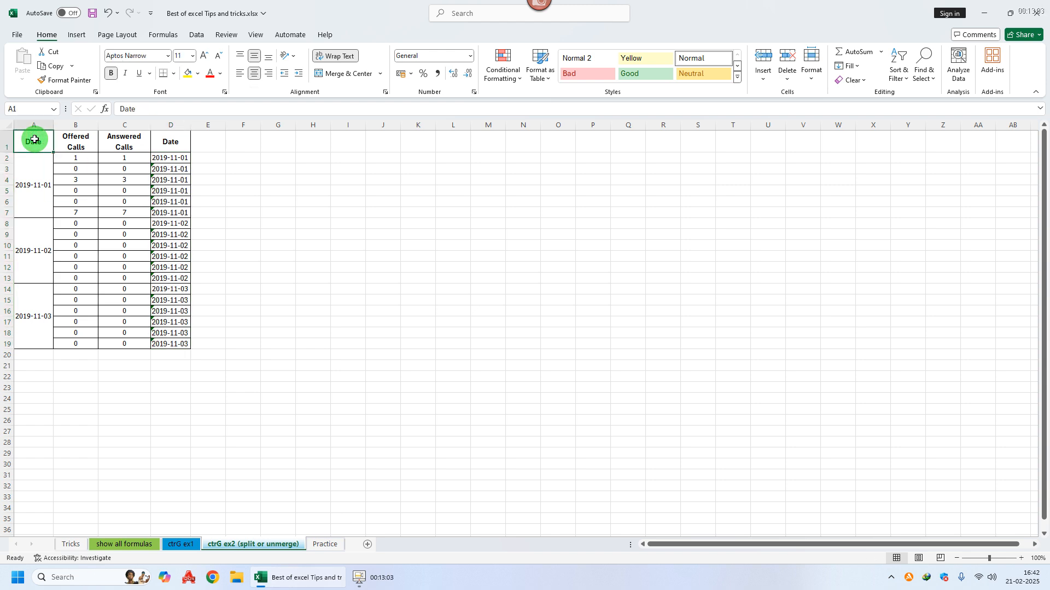
pyautogui.click(361, 578)
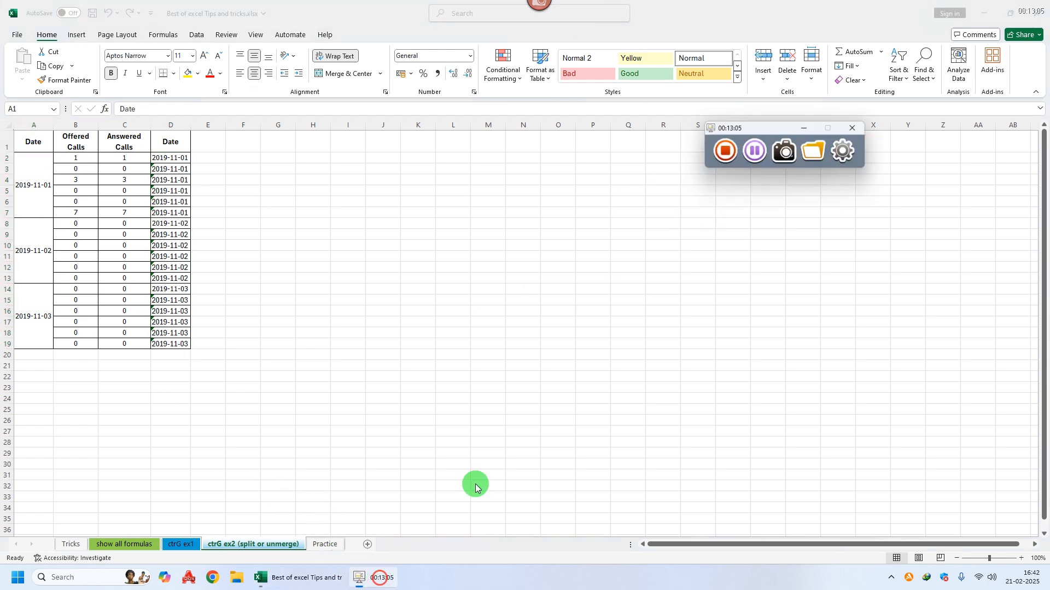